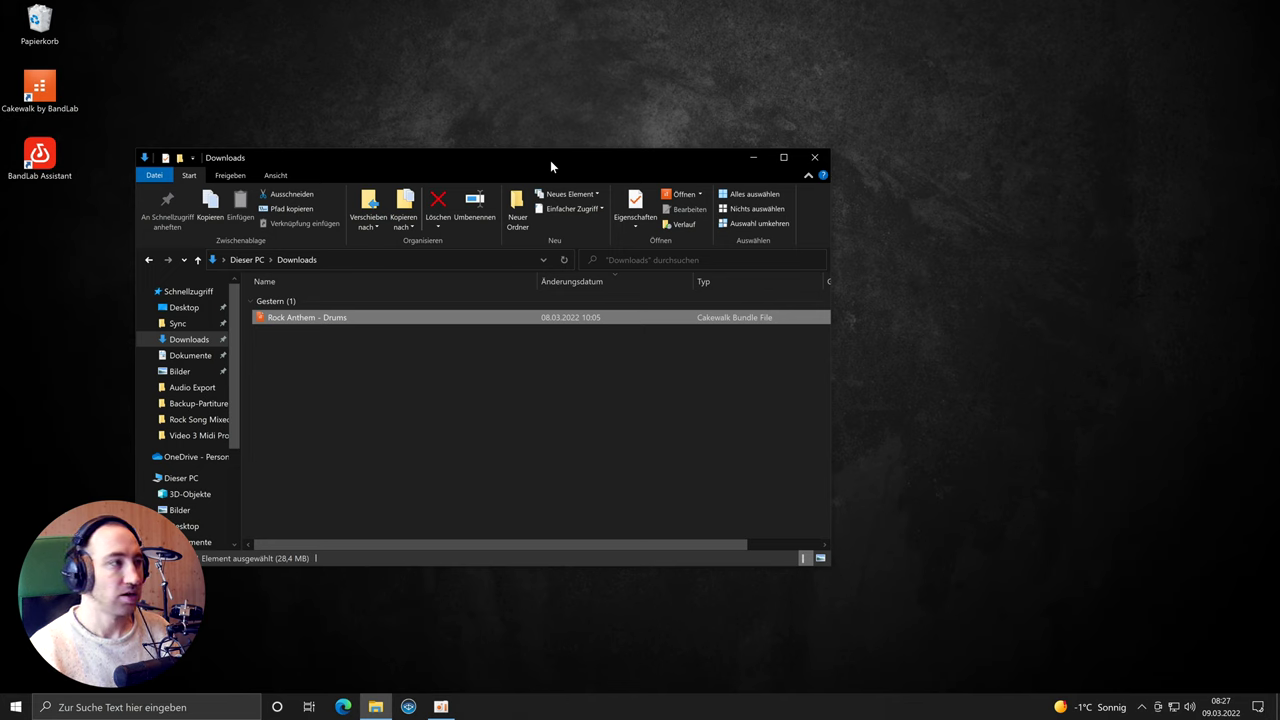
Step: Open the Rock Anthem - Drums bundle from Downloads in Cakewalk and unpack it with the Desktop as project location
double_click(341, 322)
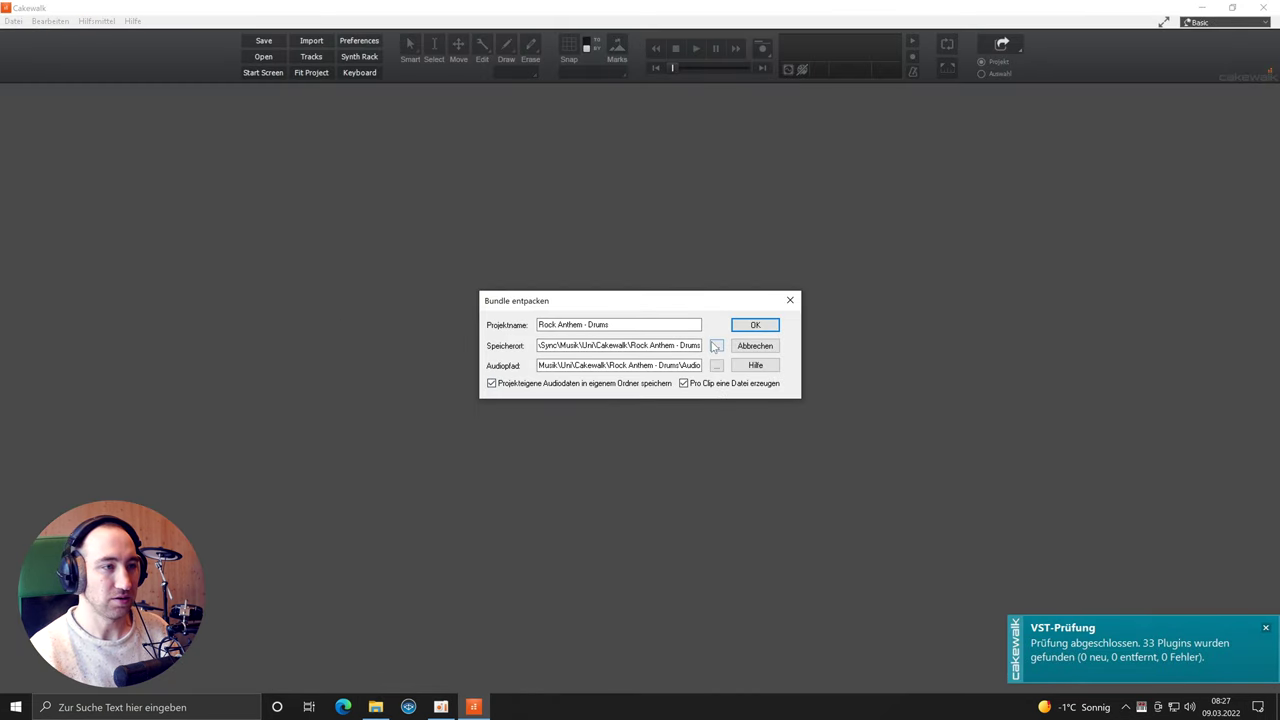
click(714, 345)
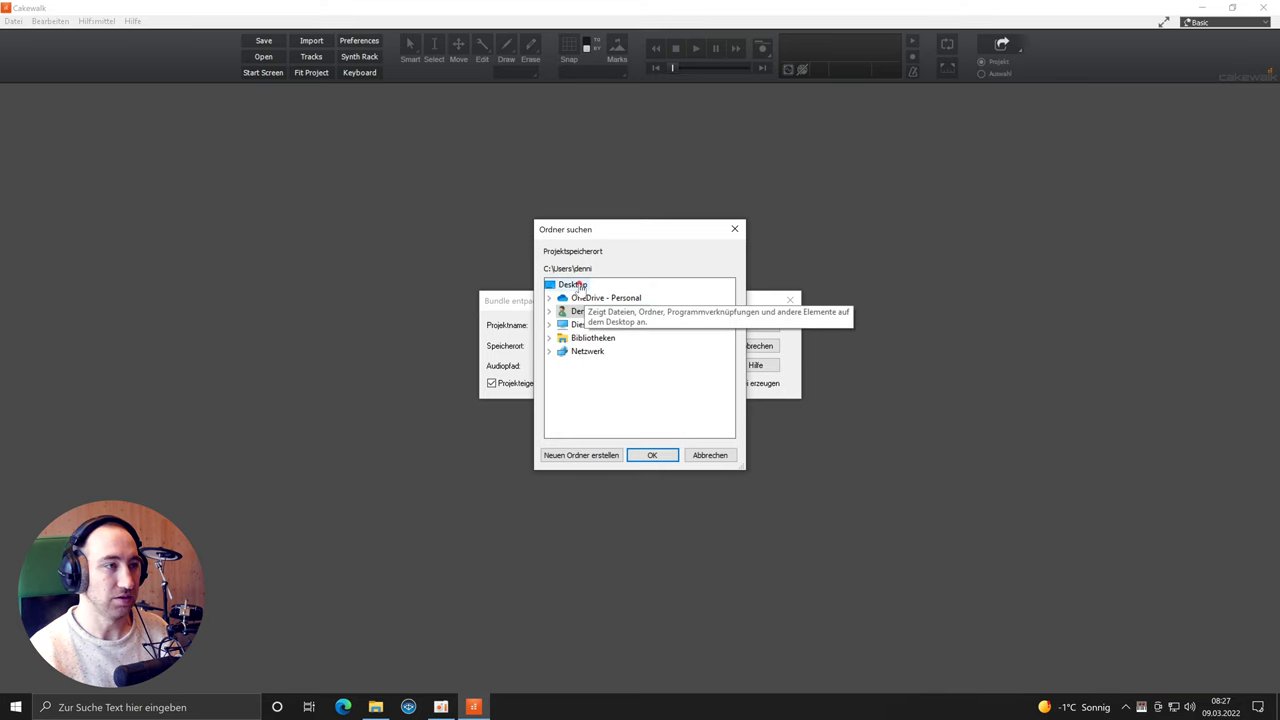
click(645, 454)
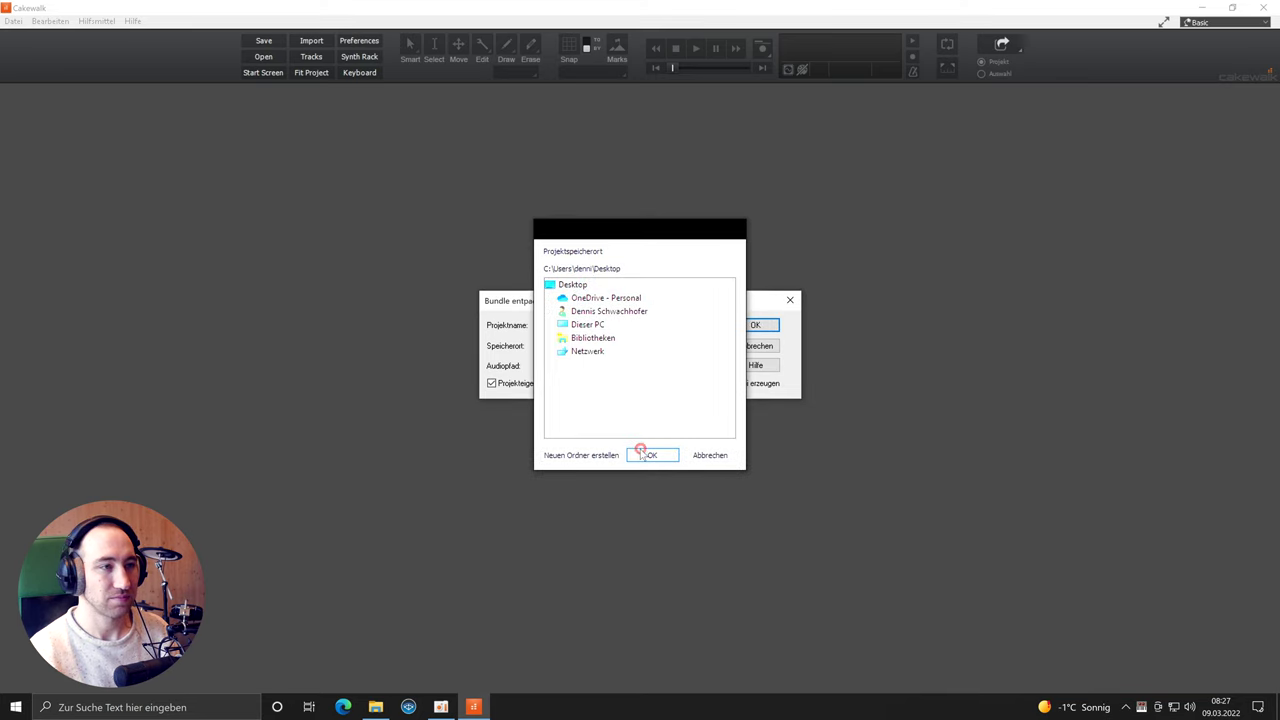
click(755, 325)
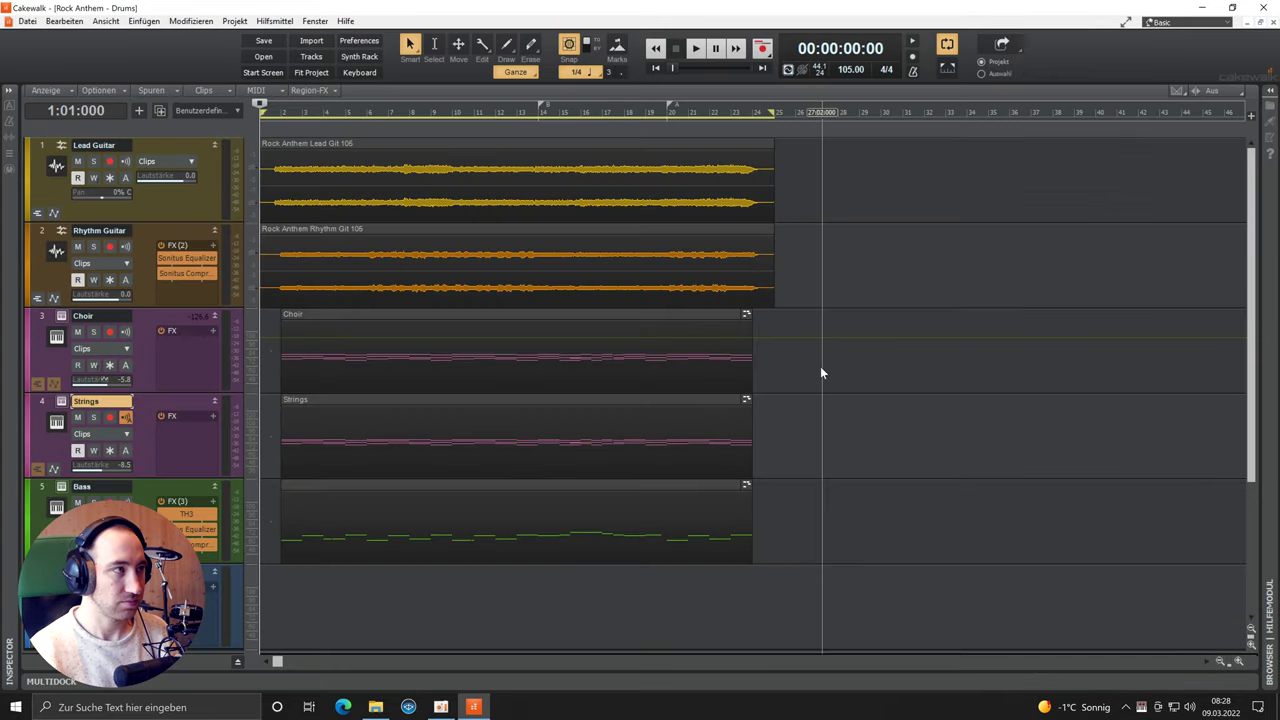
Step: Play the song while soloing the Strings, Choir, Rhythm Guitar and Lead Guitar tracks one after another
key(space)
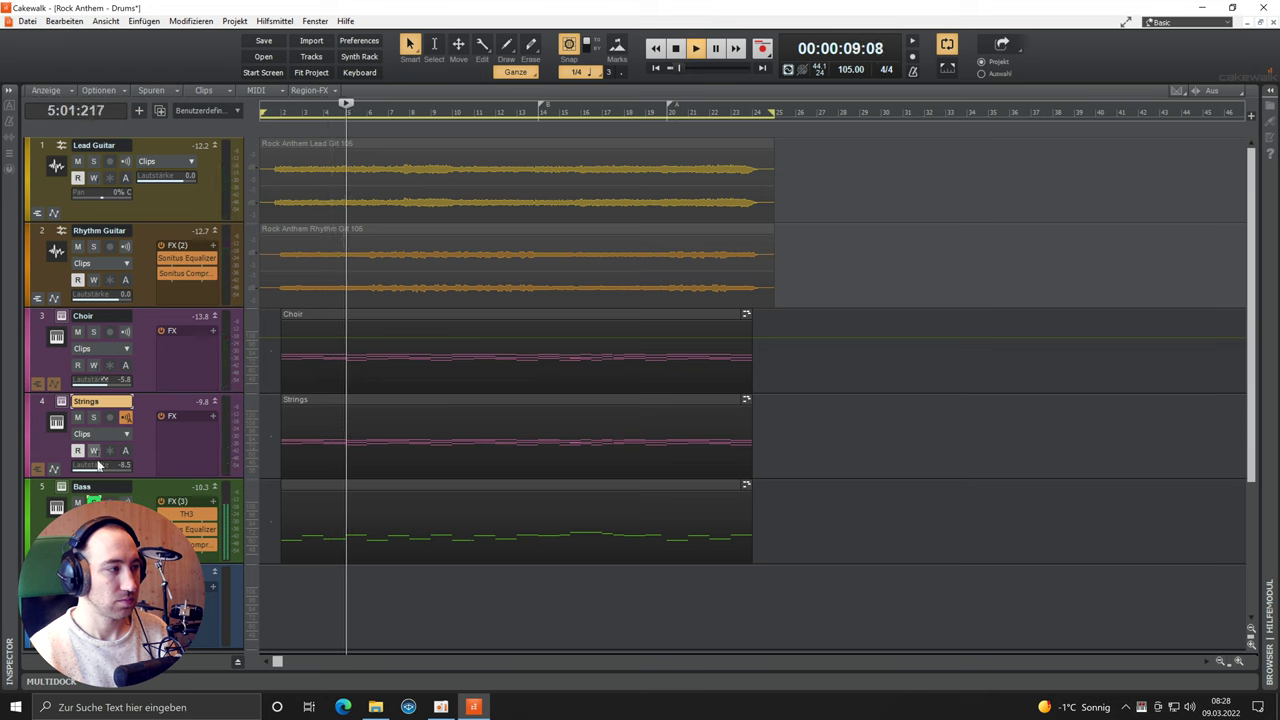
click(93, 417)
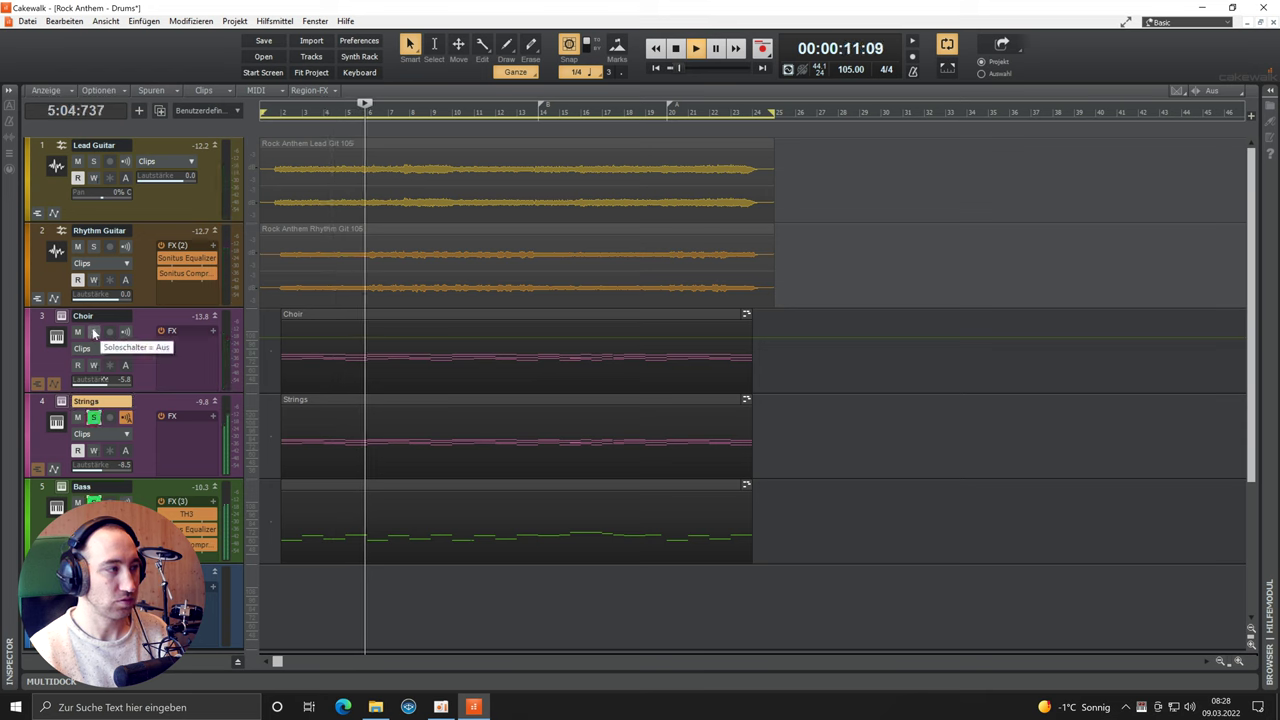
click(93, 332)
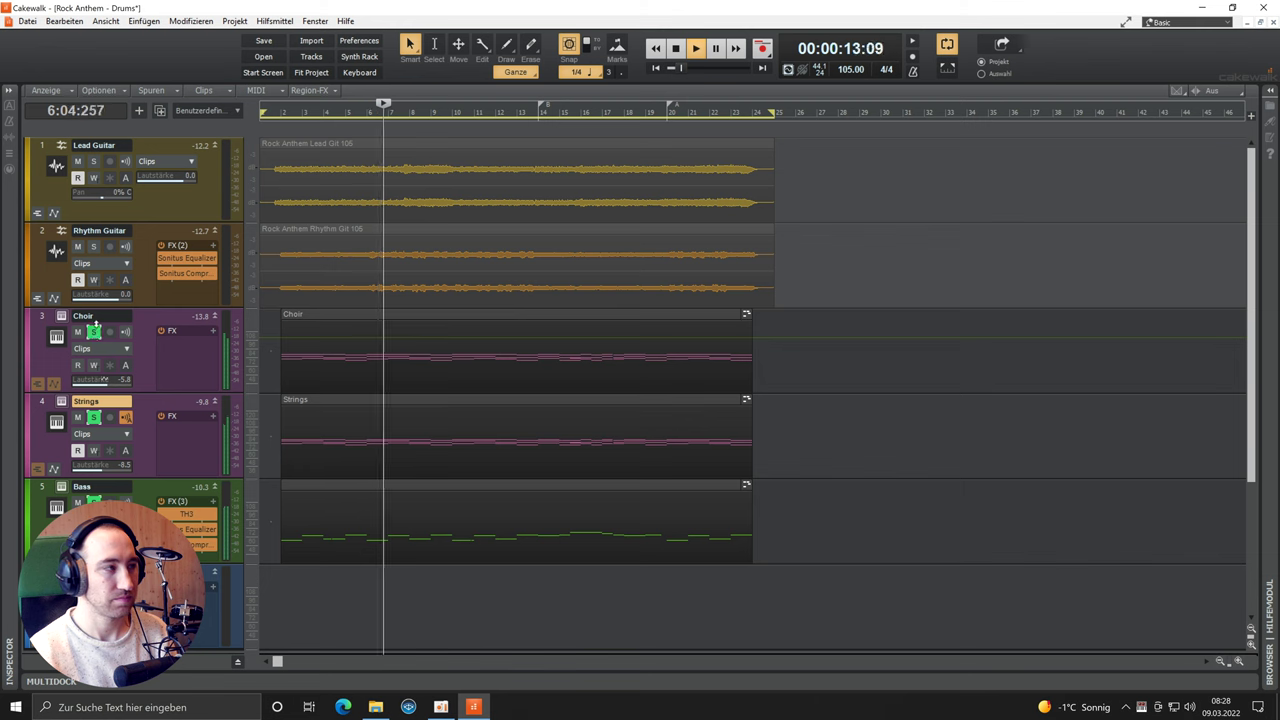
click(93, 247)
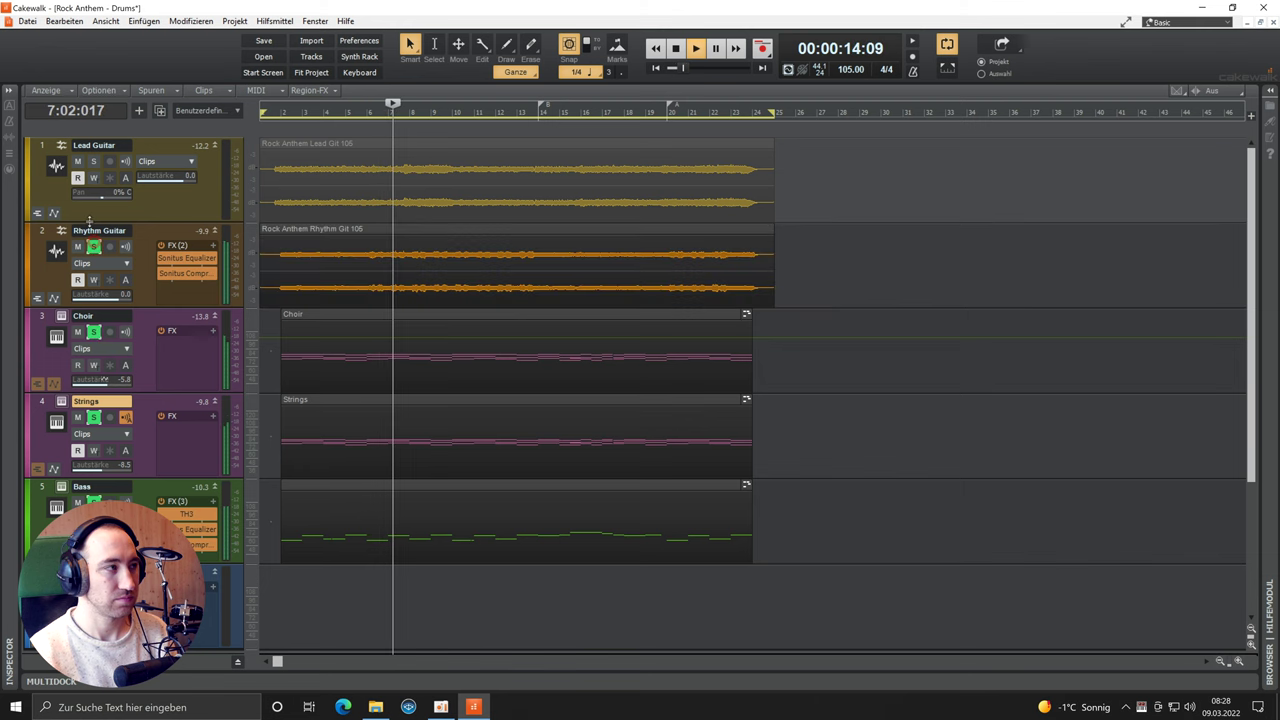
click(94, 163)
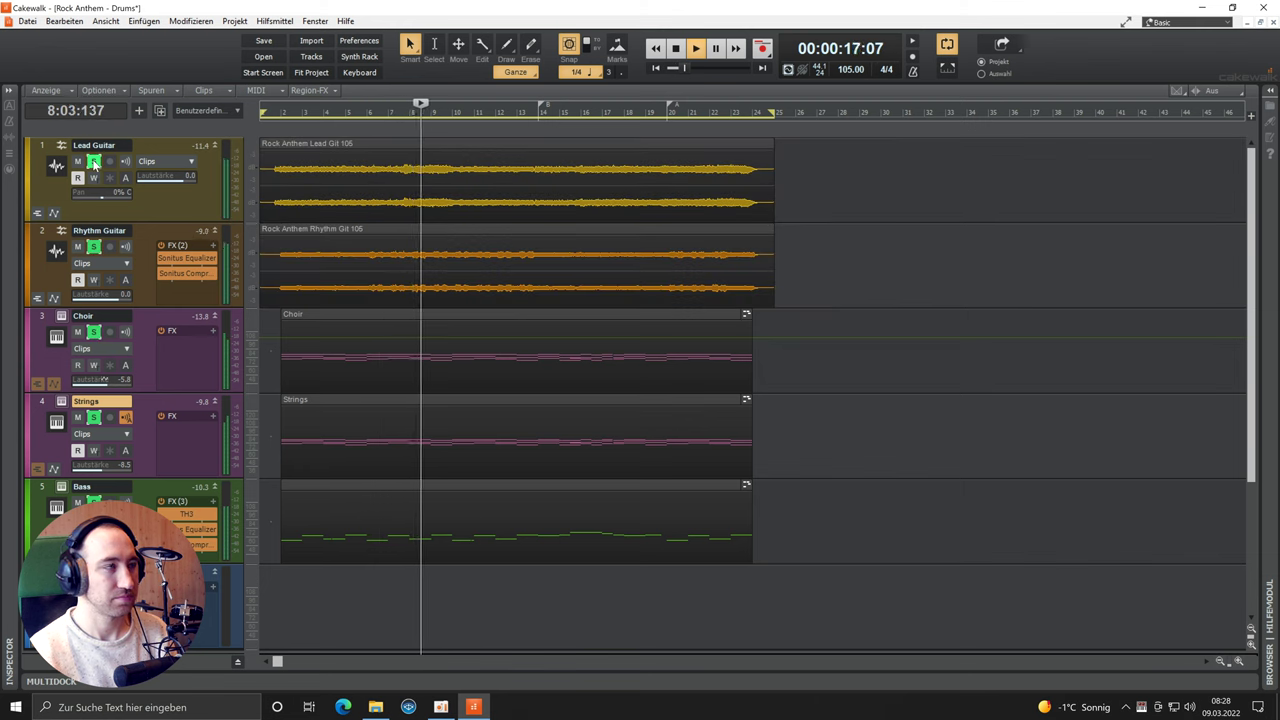
Step: Take the Lead Guitar, Rhythm Guitar, Choir and Strings tracks out of solo again
click(93, 163)
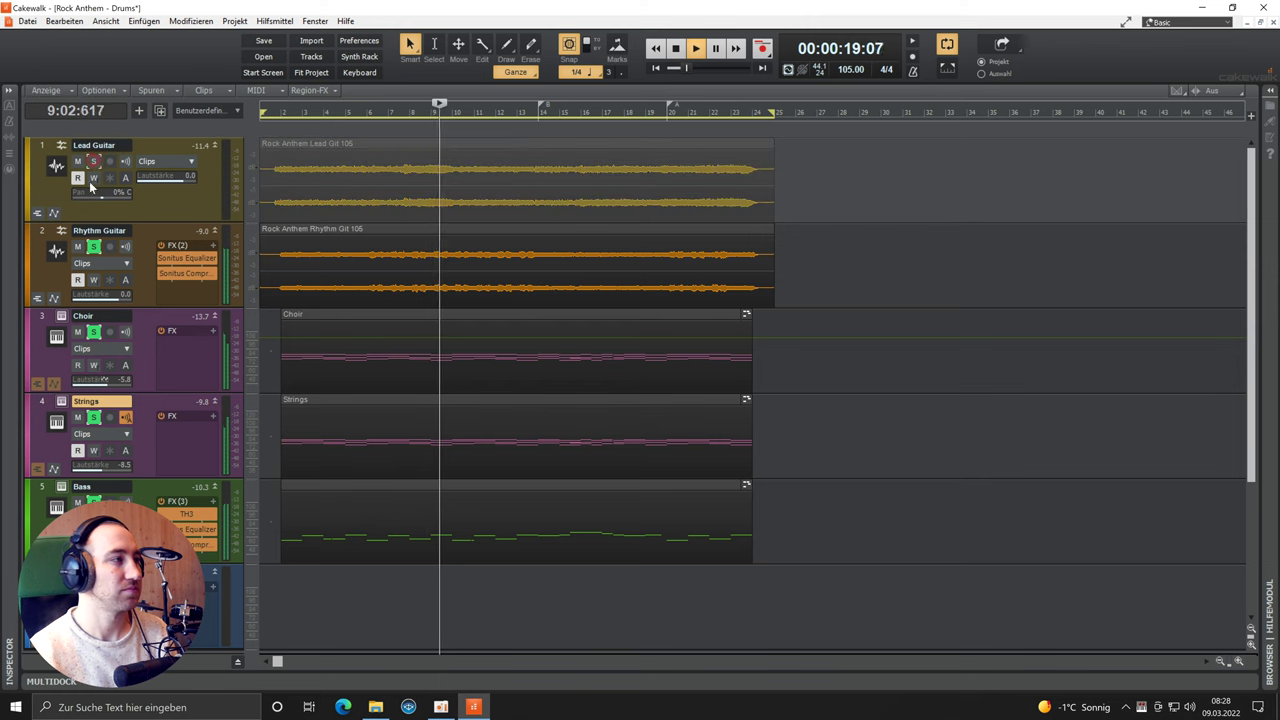
click(93, 247)
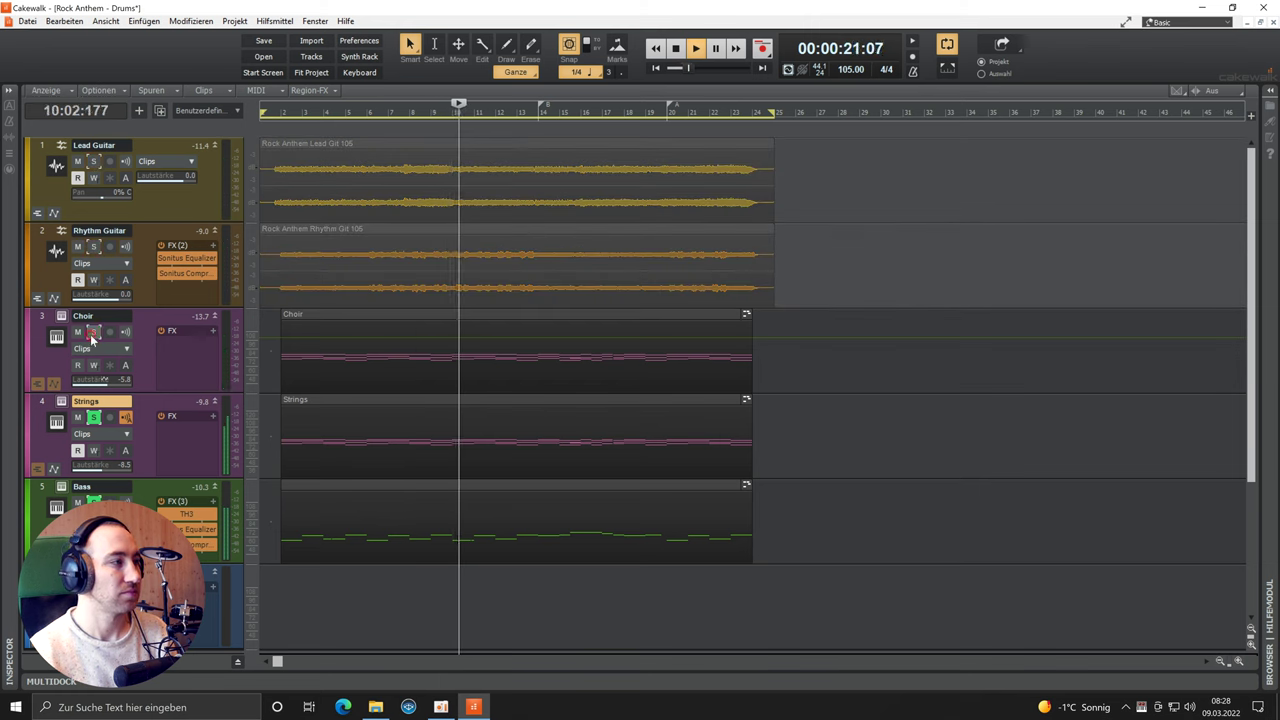
click(93, 417)
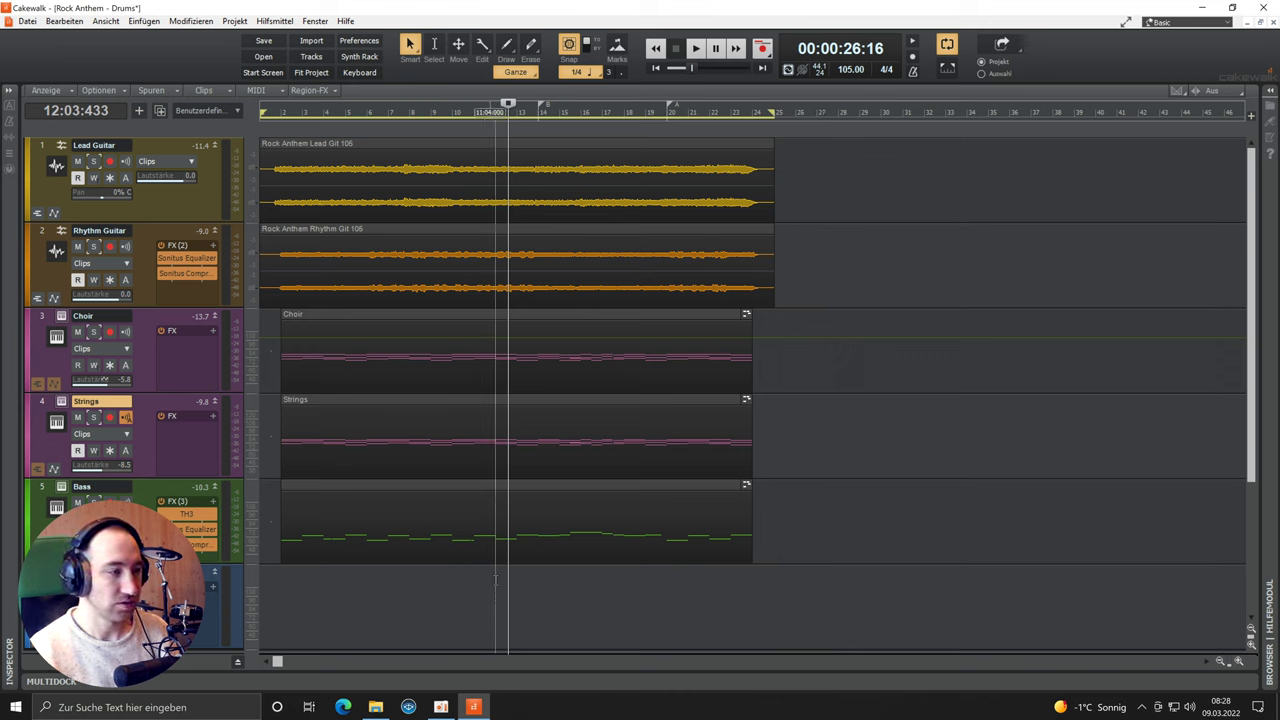
Step: Open the piano roll below the tracks and enlarge it to take up most of the workspace
click(481, 586)
key(alt+3)
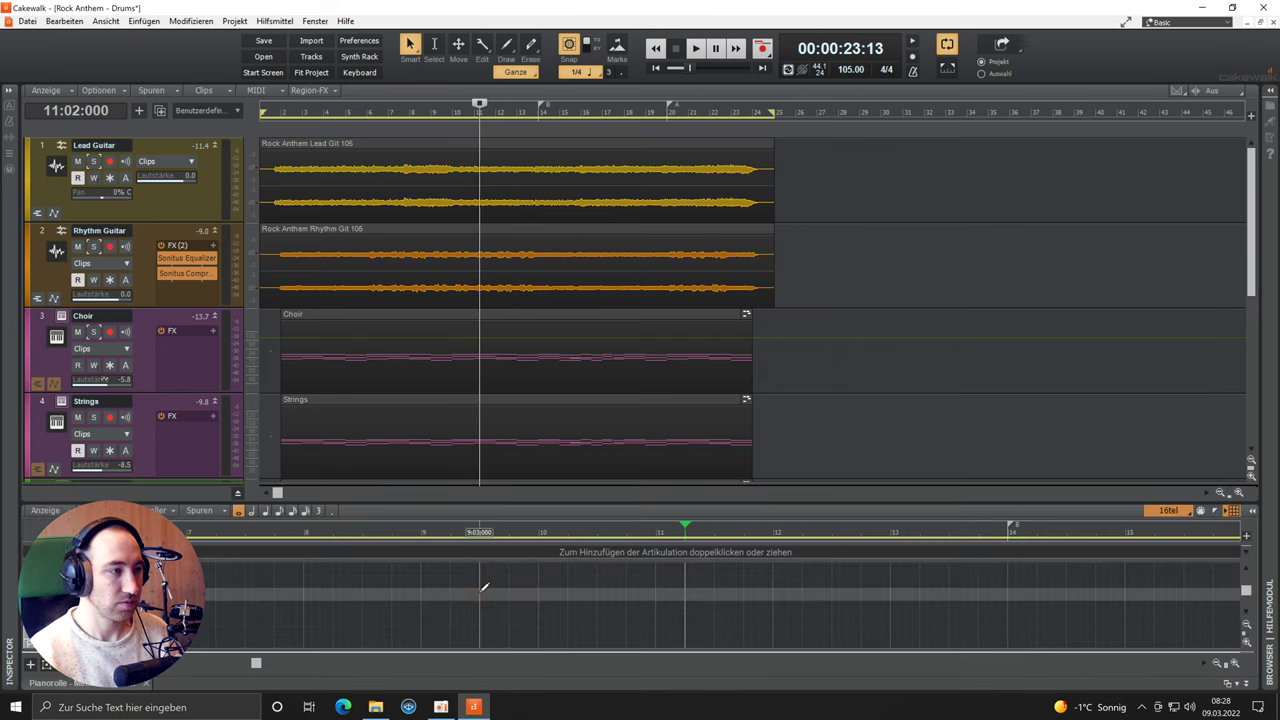
drag(604, 503, 646, 229)
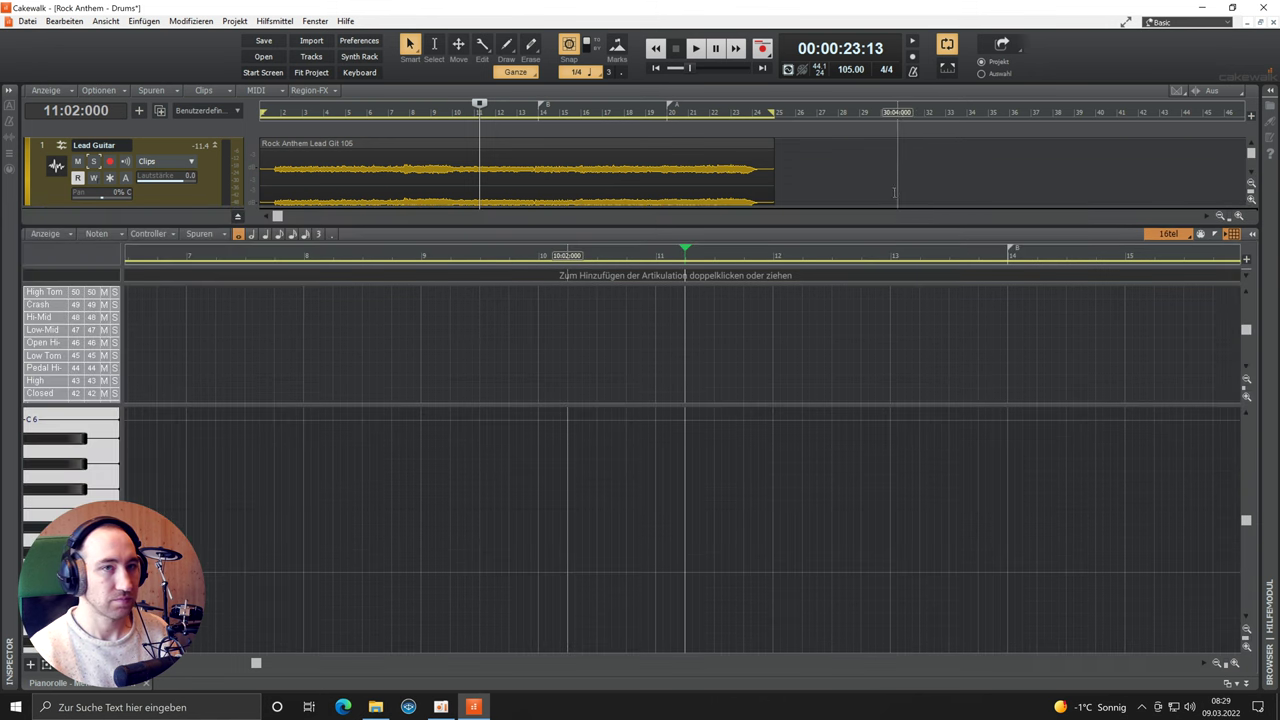
Step: Bring the Drums MIDI track into view in the track list and solo it
scroll(896, 190, down, 3)
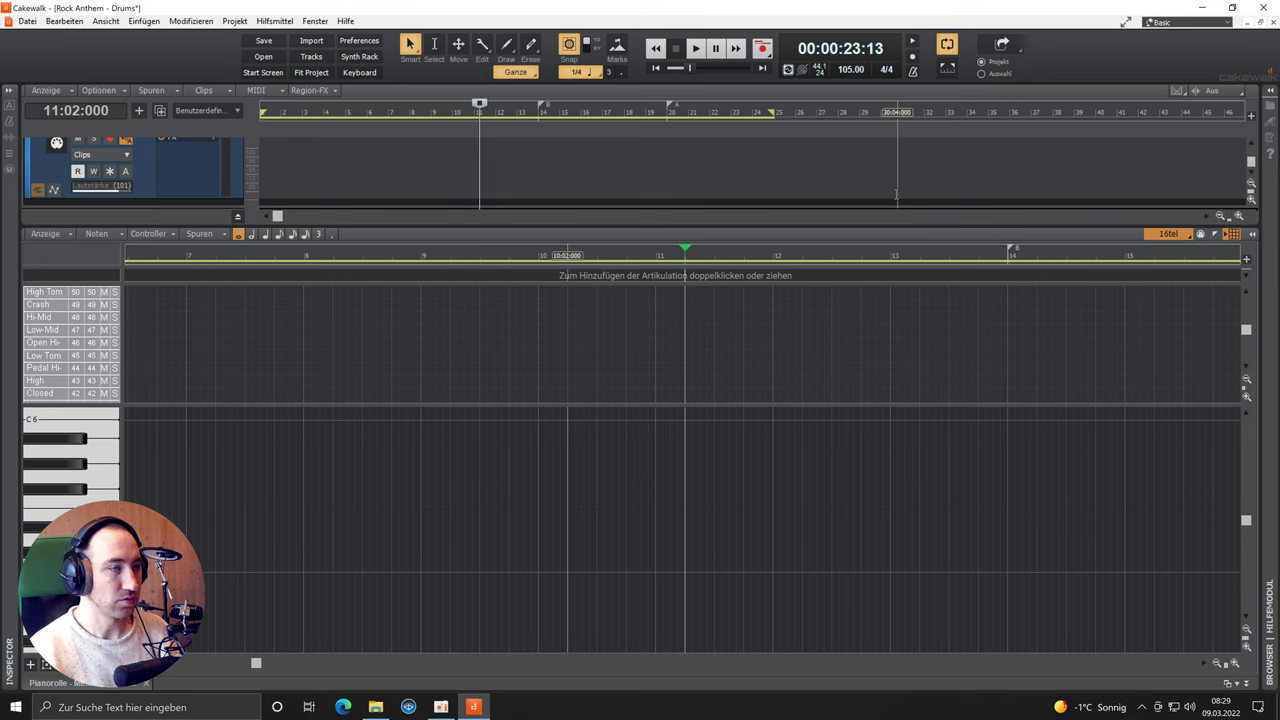
click(1250, 185)
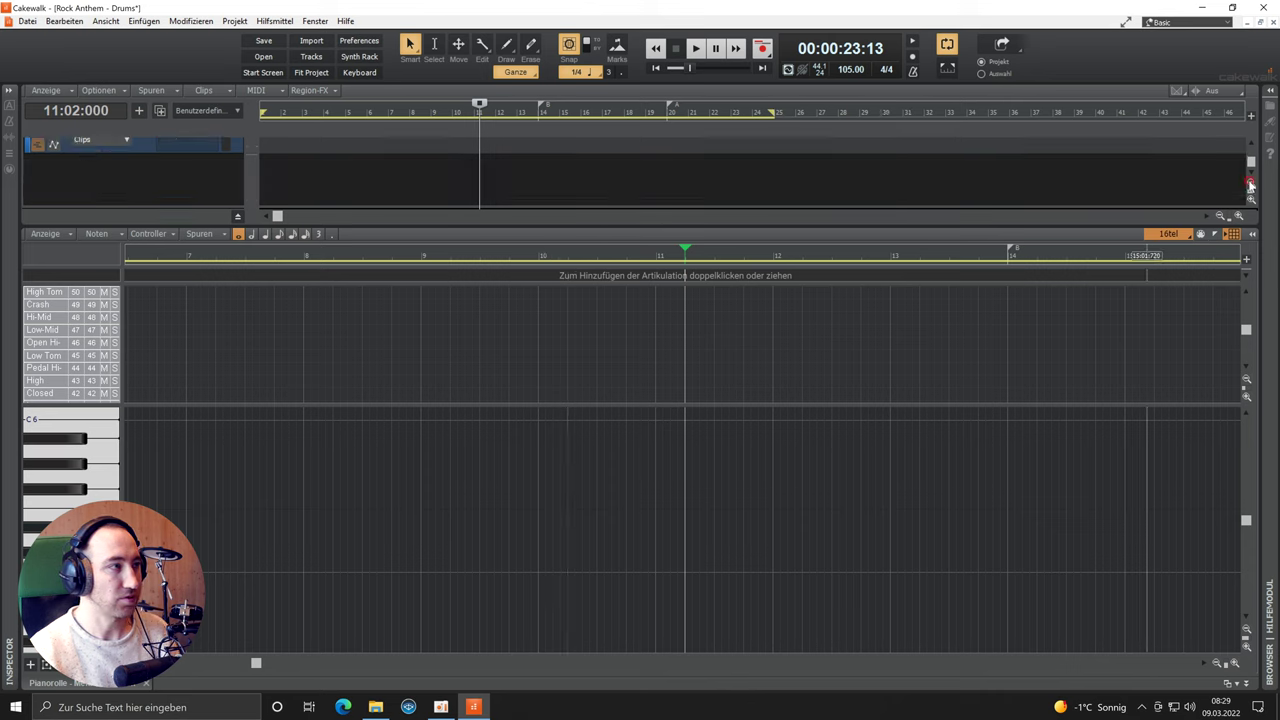
scroll(673, 187, up, 1)
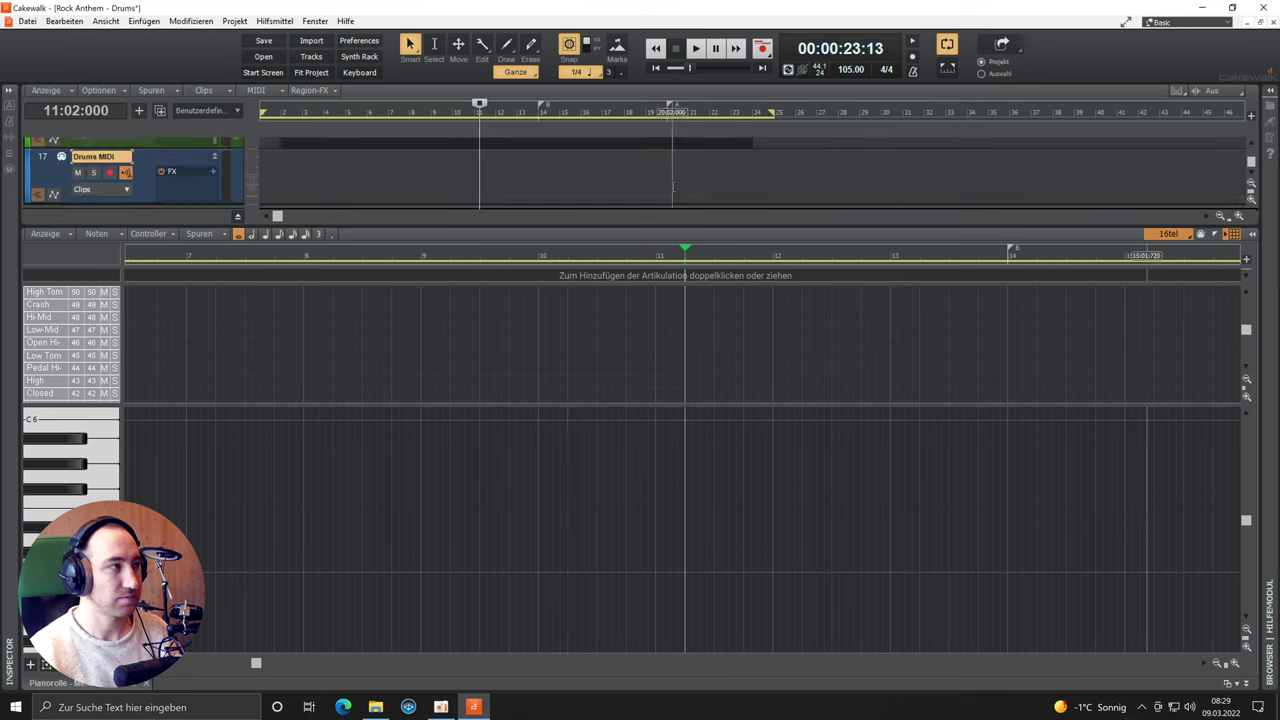
click(94, 173)
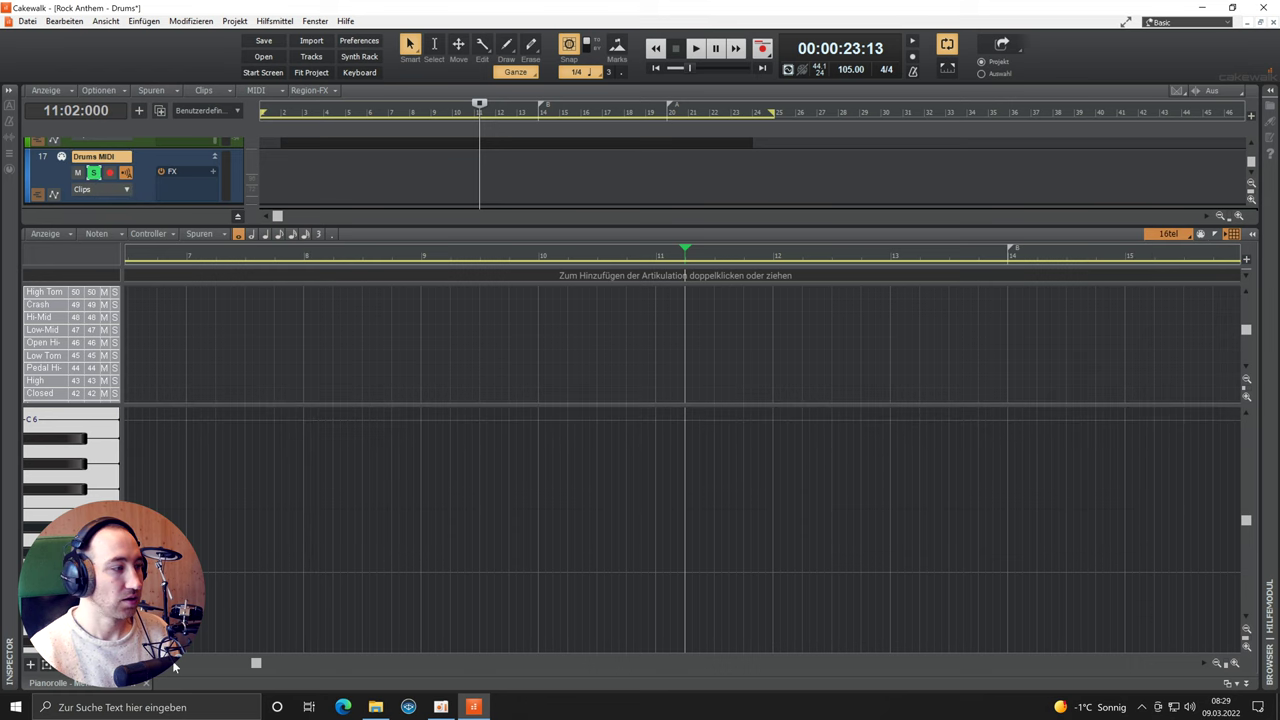
Step: Try a key below C4 on the piano keyboard and extend the drum pane to fill the piano roll
scroll(104, 560, down, 3)
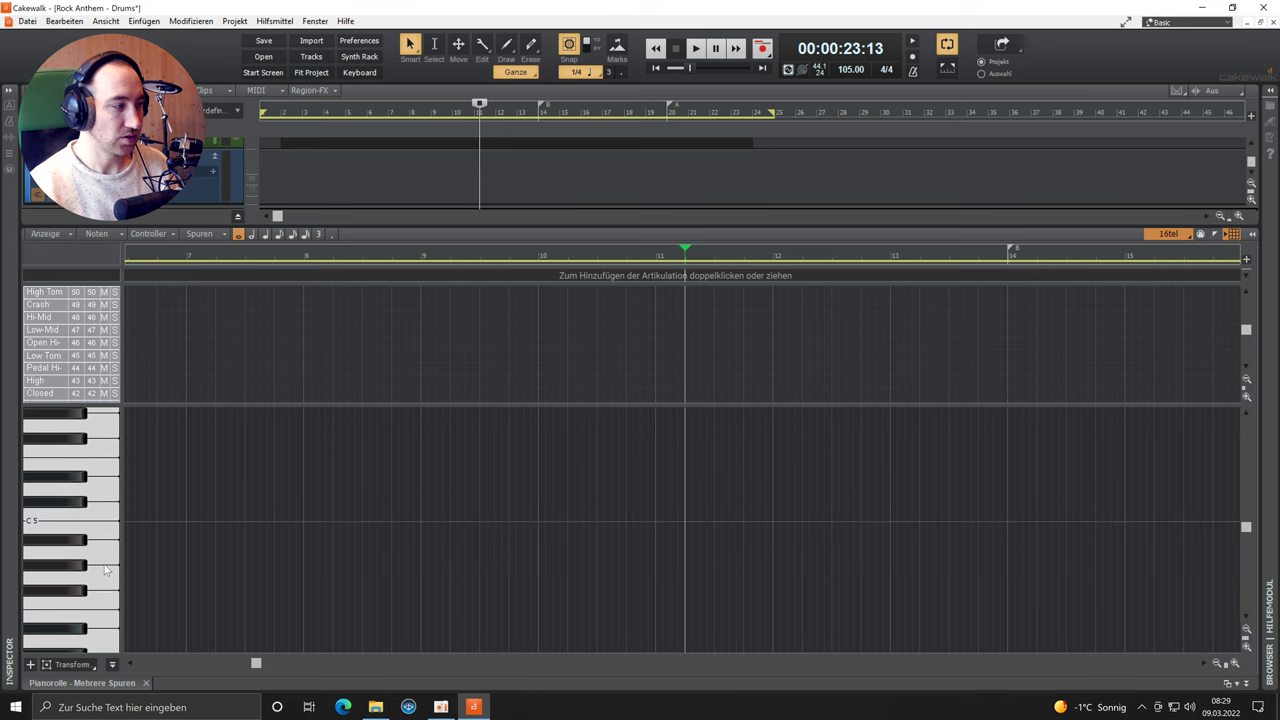
scroll(104, 566, down, 3)
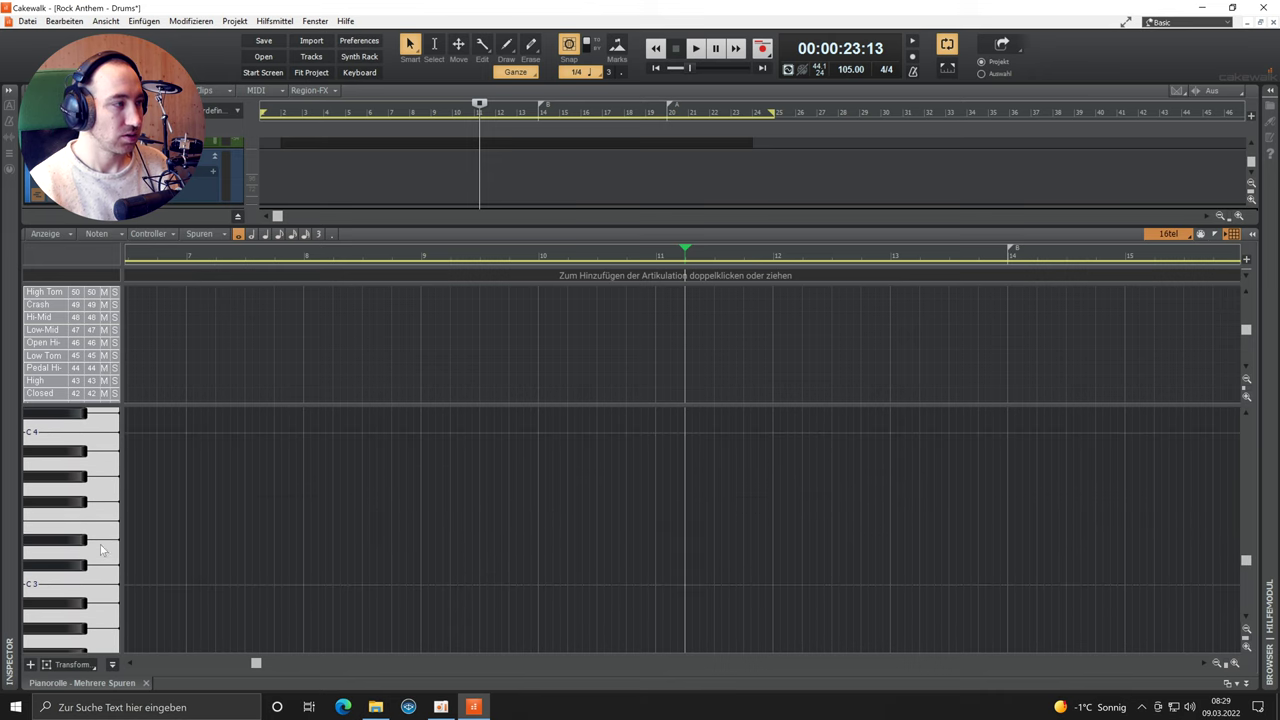
click(110, 552)
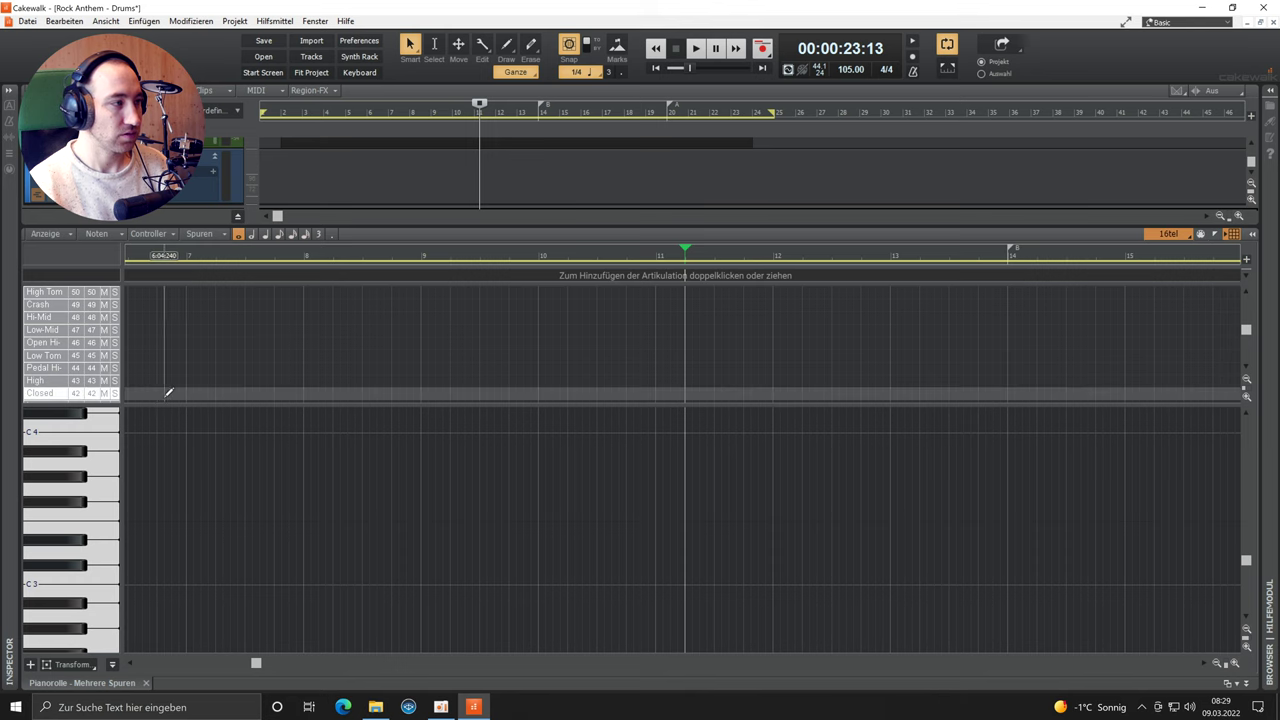
drag(184, 403, 189, 648)
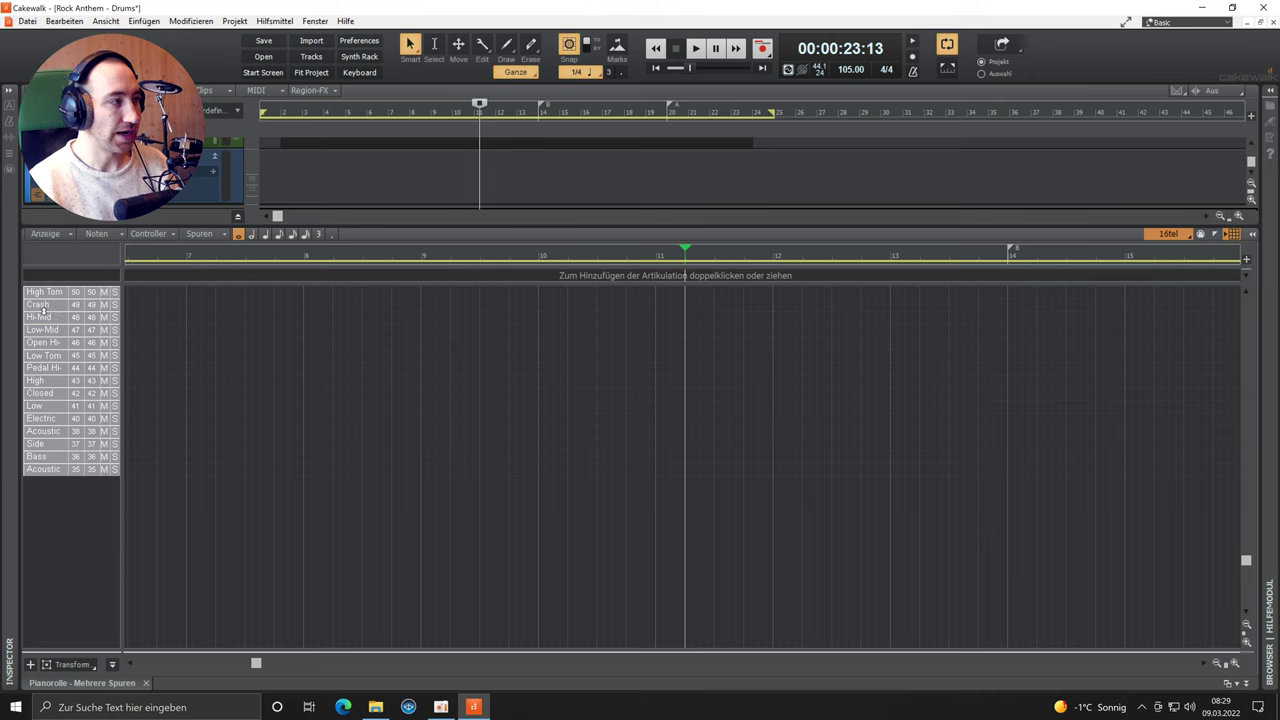
Step: Audition the drum map sounds one by one, from the Bass drum through snares, toms, hi-hat and crash up to the Ride
click(46, 458)
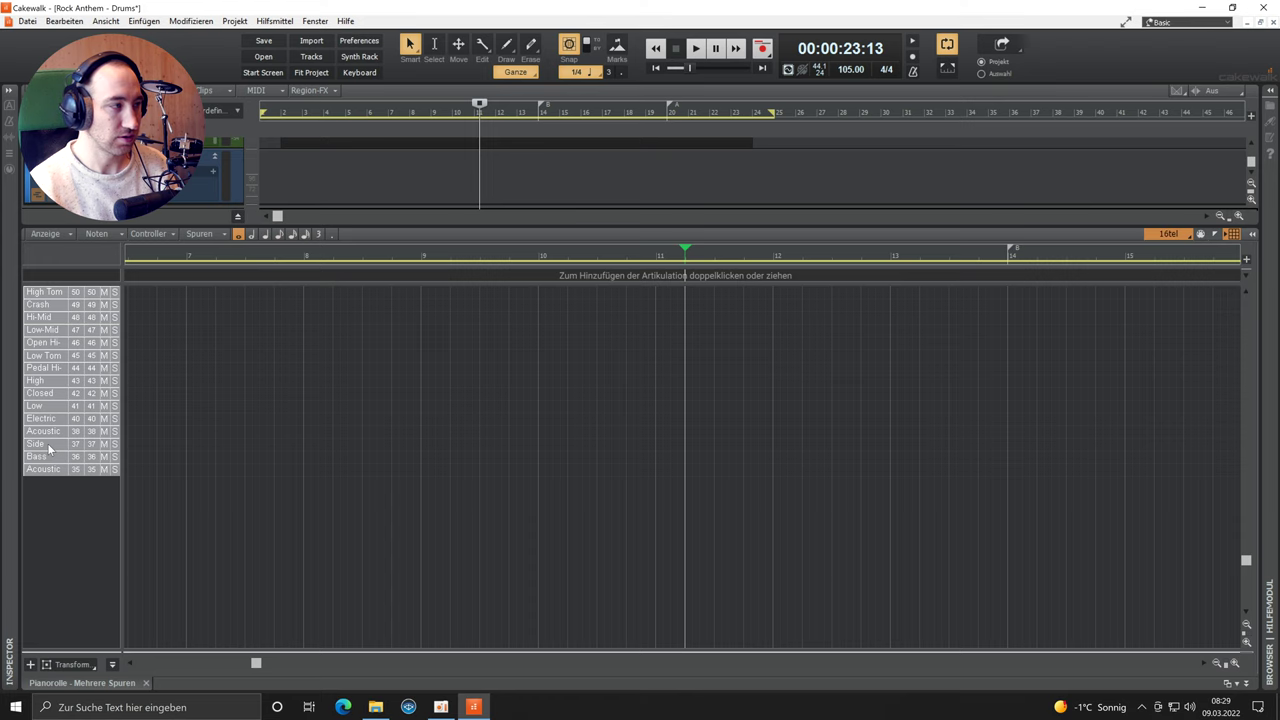
click(52, 433)
click(51, 422)
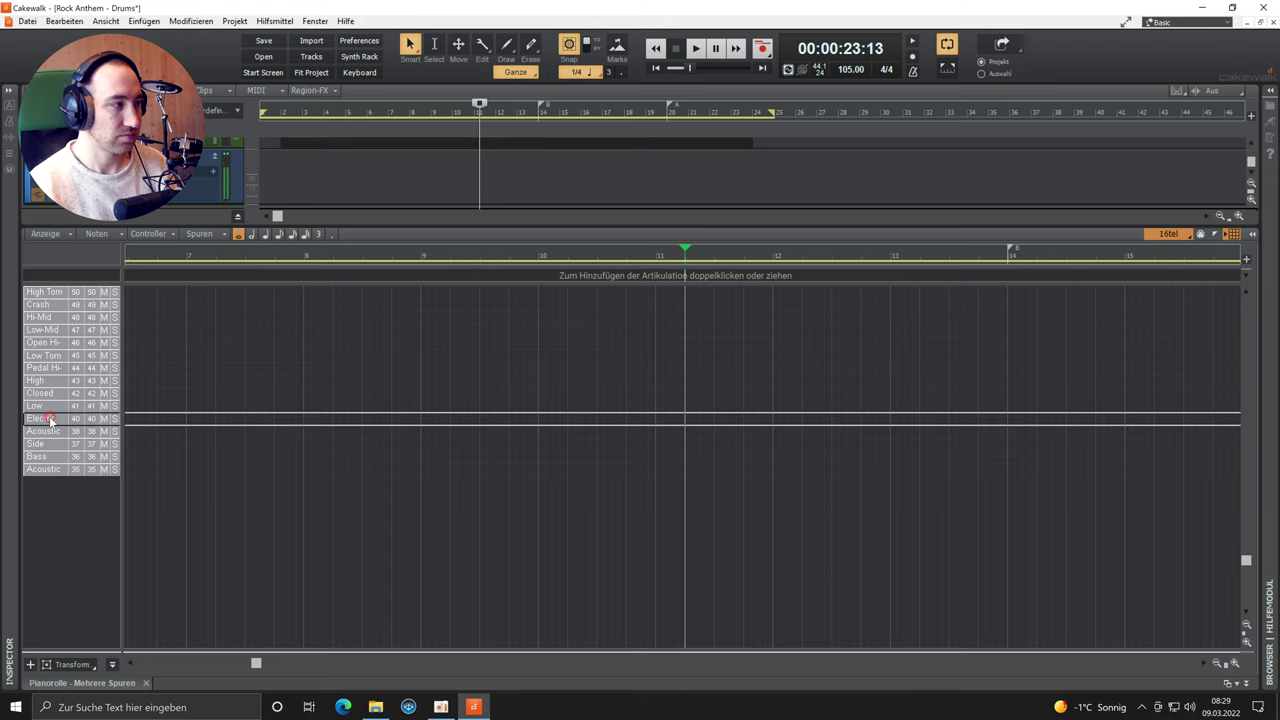
click(51, 407)
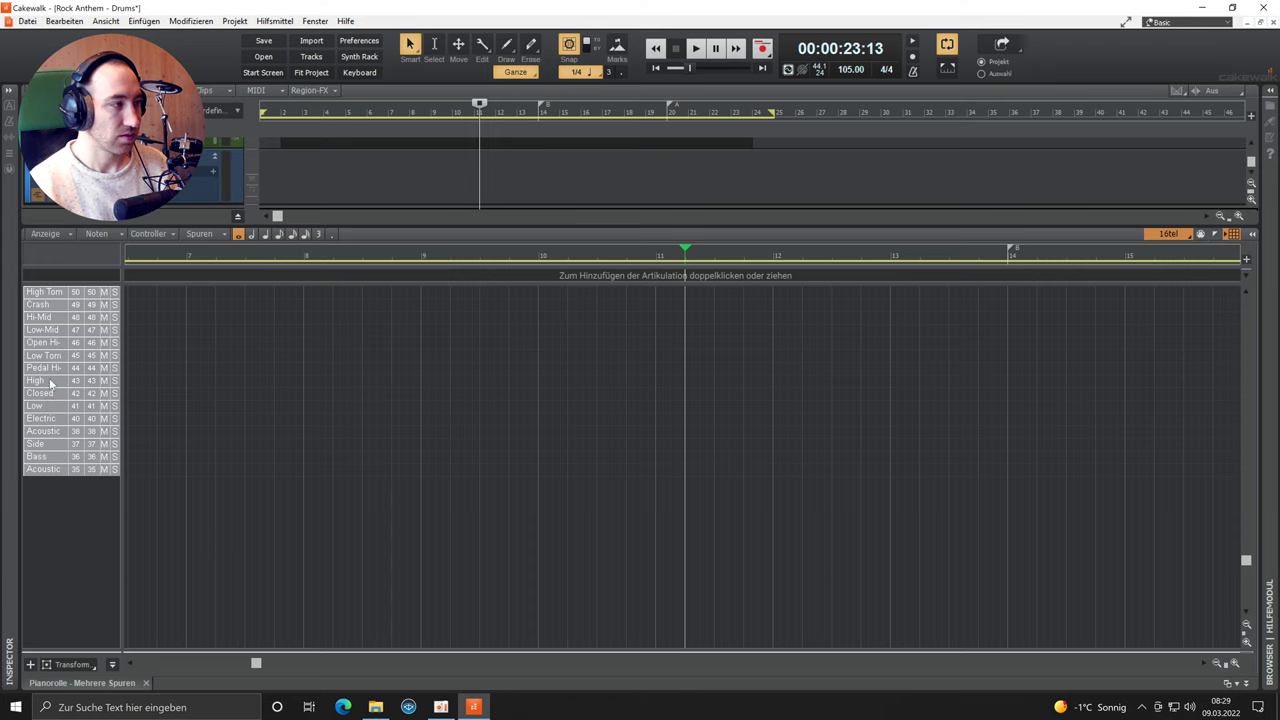
click(50, 382)
click(60, 357)
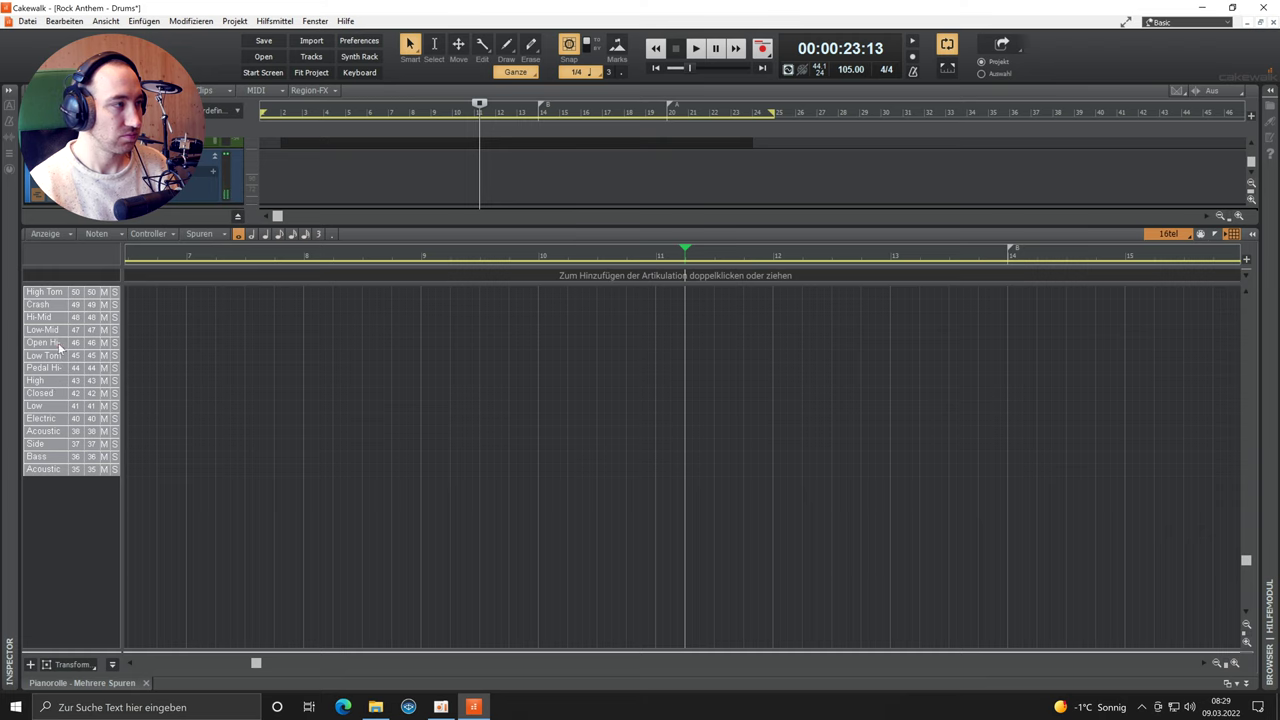
click(54, 342)
click(52, 330)
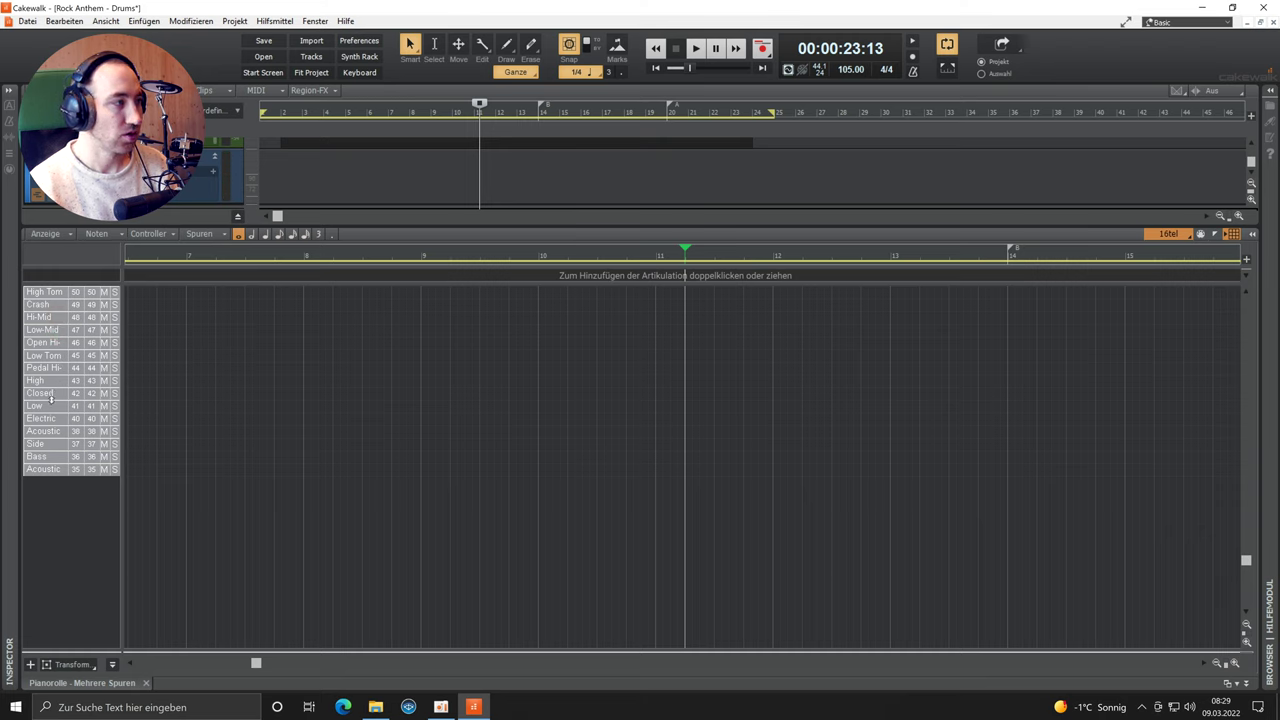
click(56, 340)
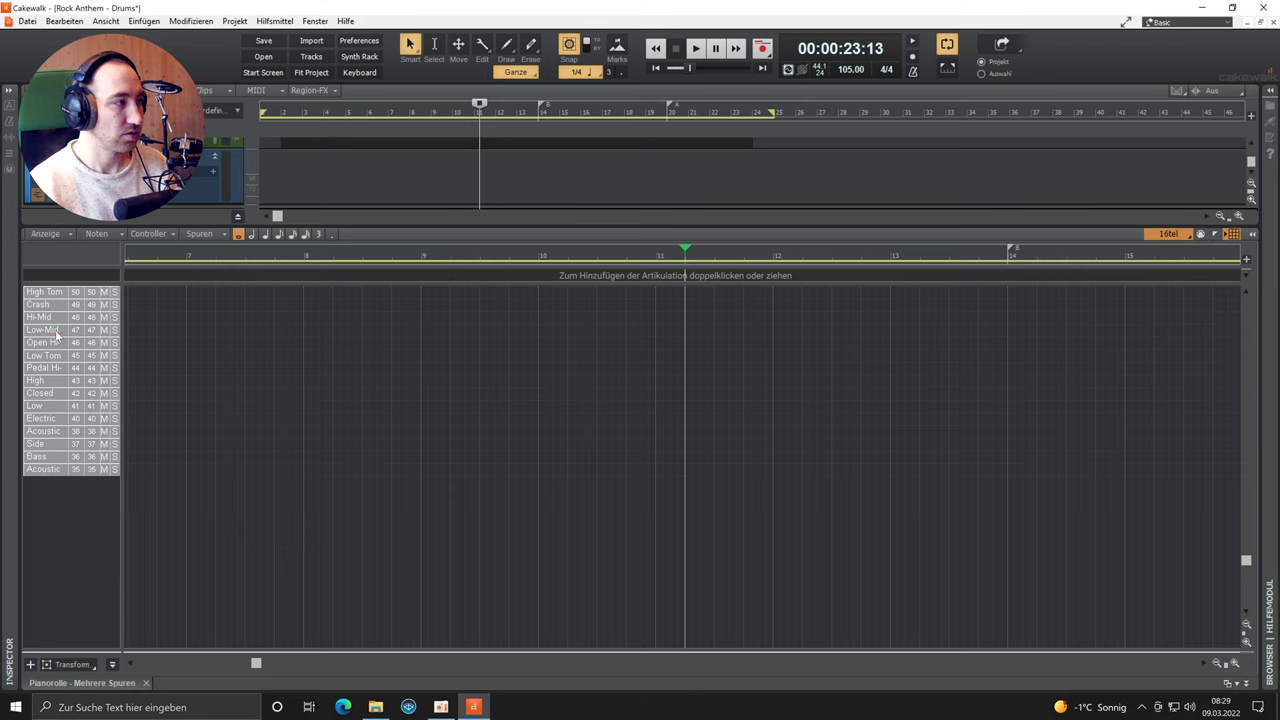
click(61, 319)
click(60, 305)
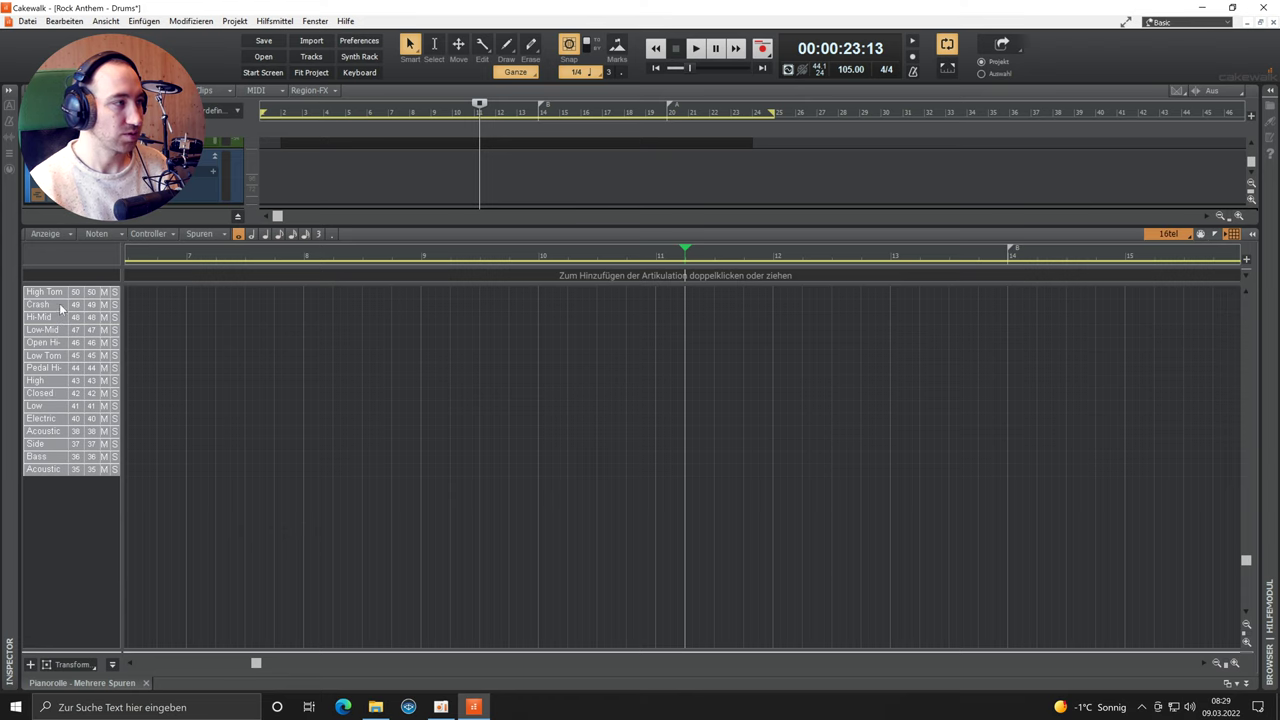
scroll(47, 309, up, 2)
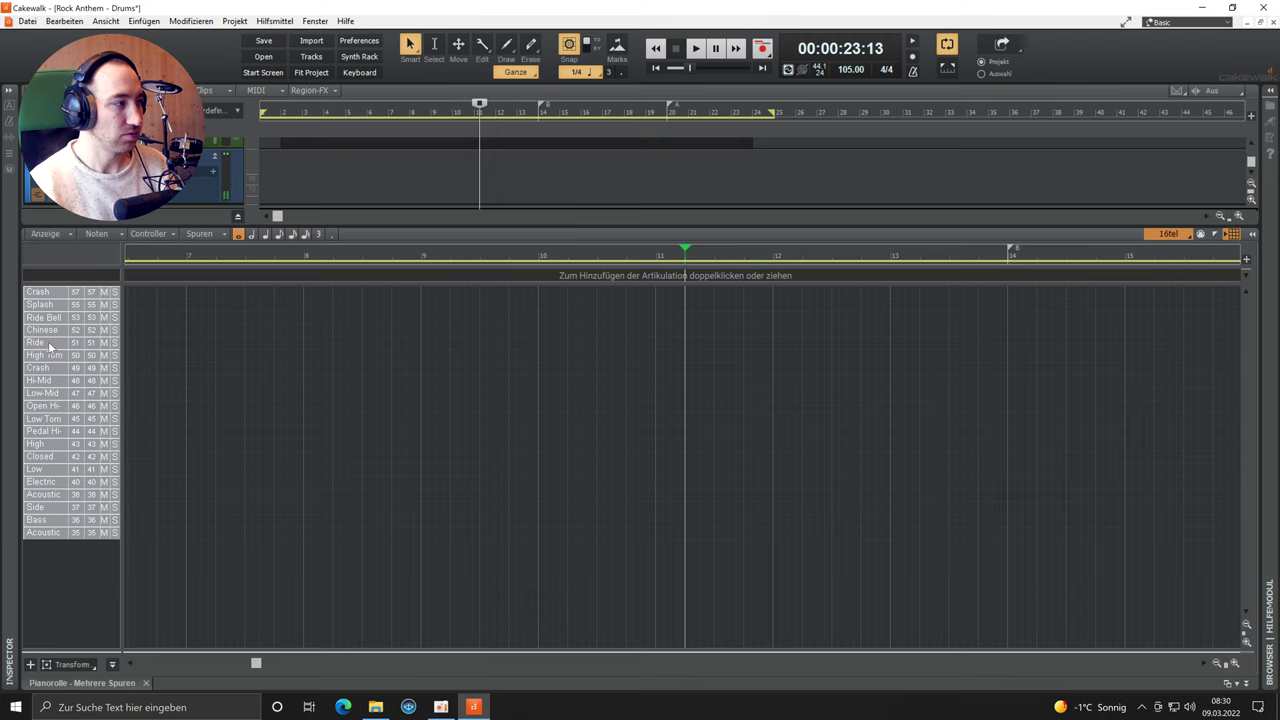
click(49, 346)
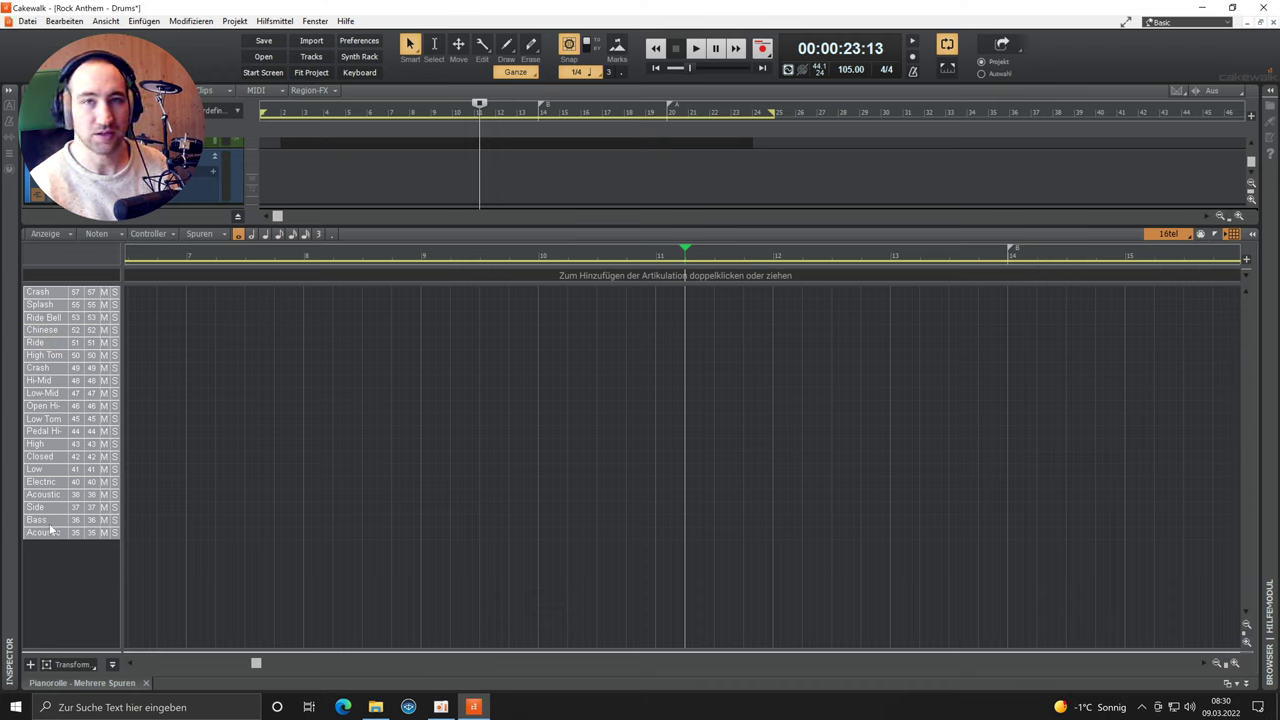
Step: Place single notes in measure 2 on the Electric, Pedal Hi-Hat, Open Hi-Hat, Crash and High Floor Tom rows, and move playback to 2:01
scroll(300, 423, left, 5)
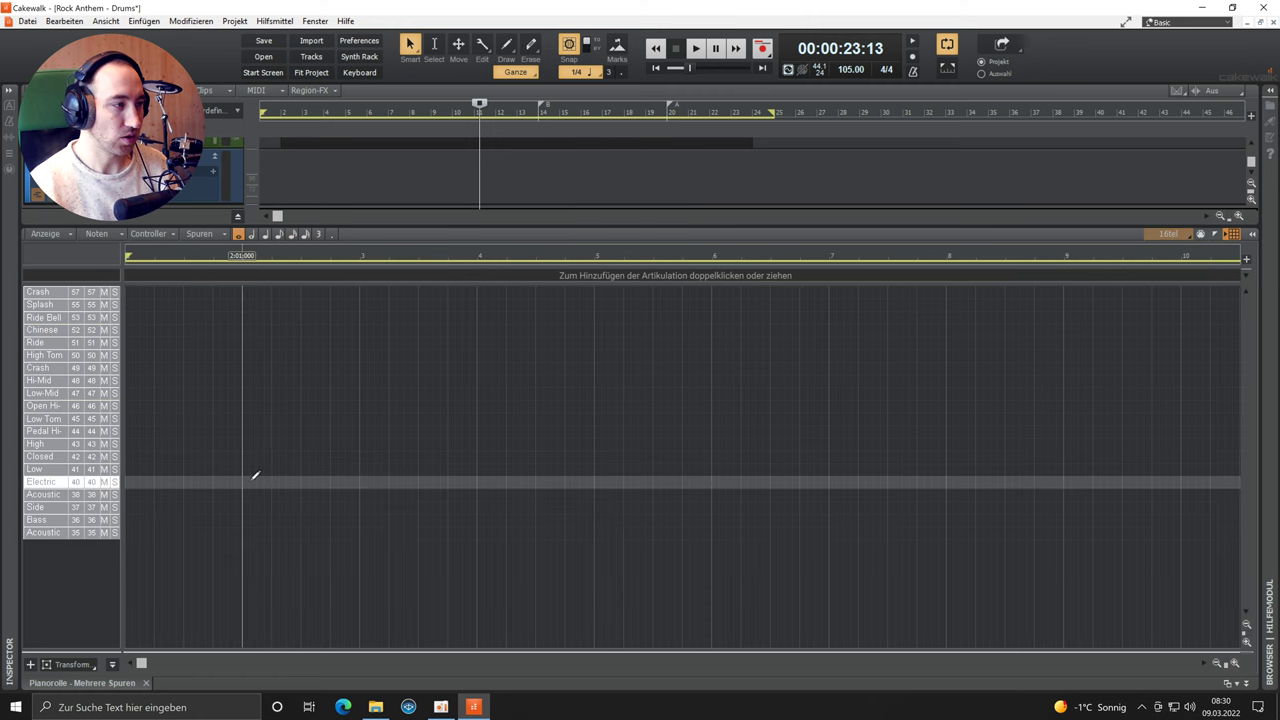
click(248, 482)
click(340, 433)
click(310, 408)
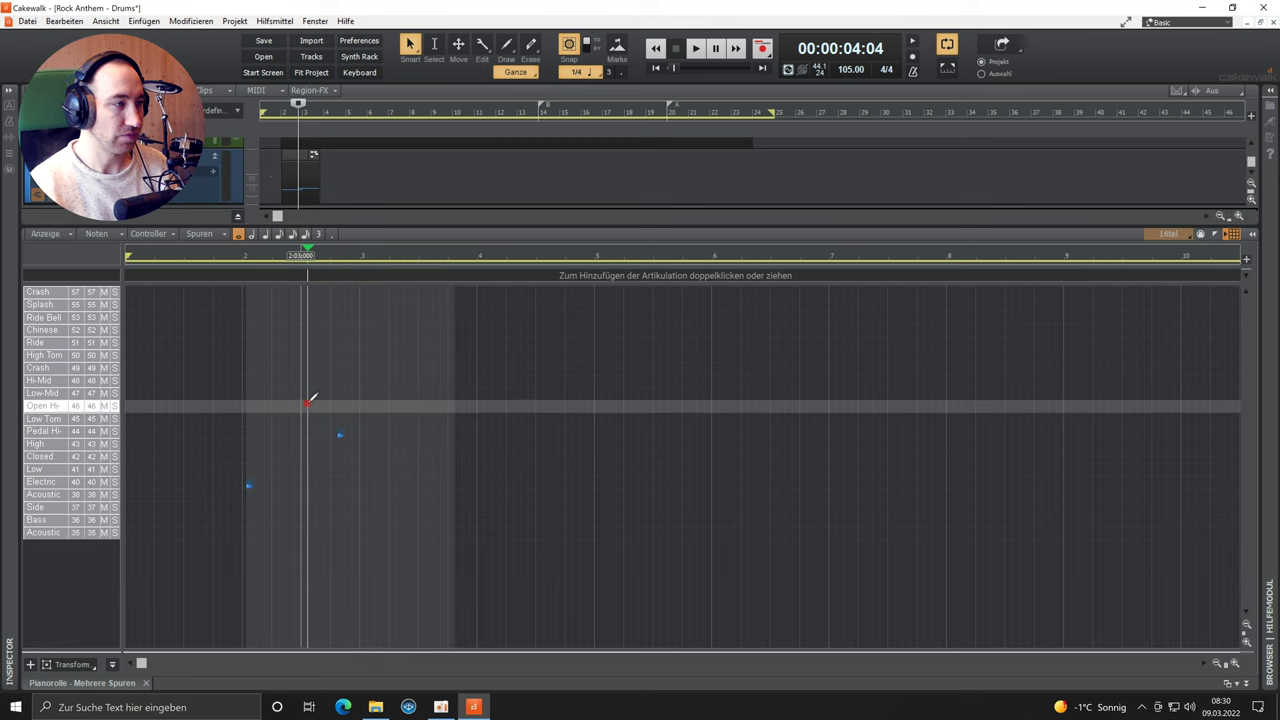
click(302, 370)
click(314, 446)
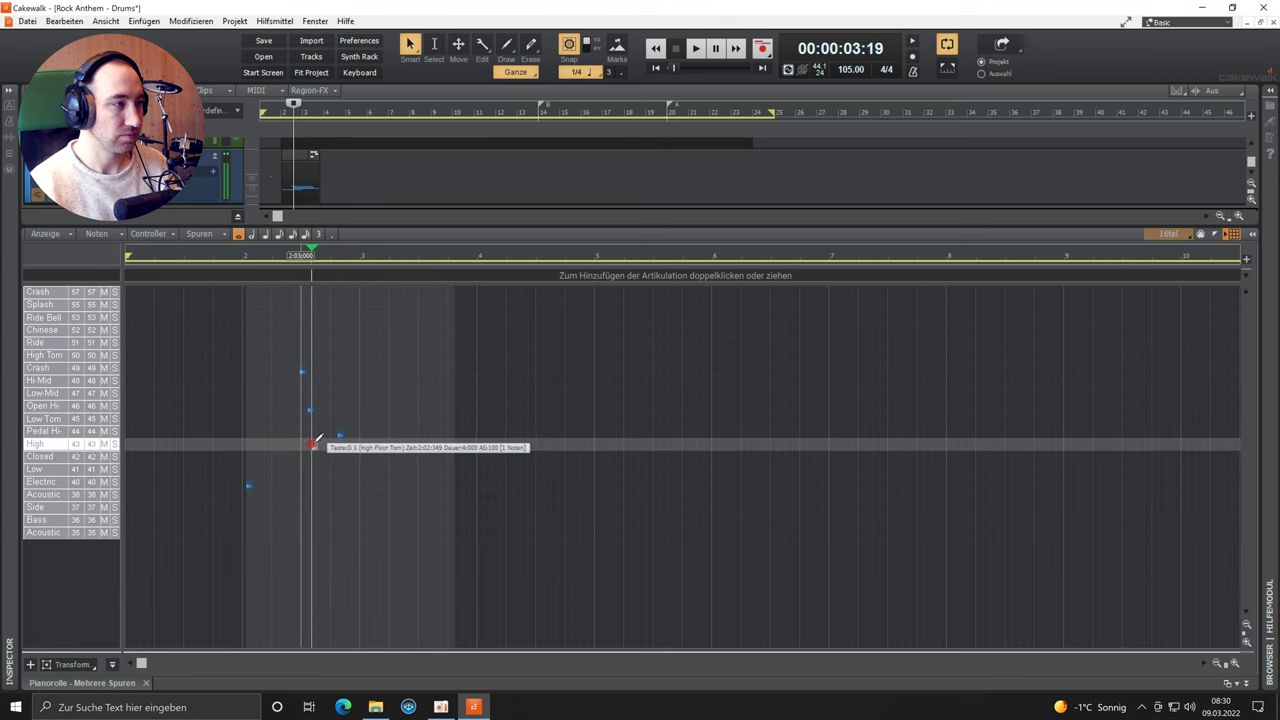
click(244, 253)
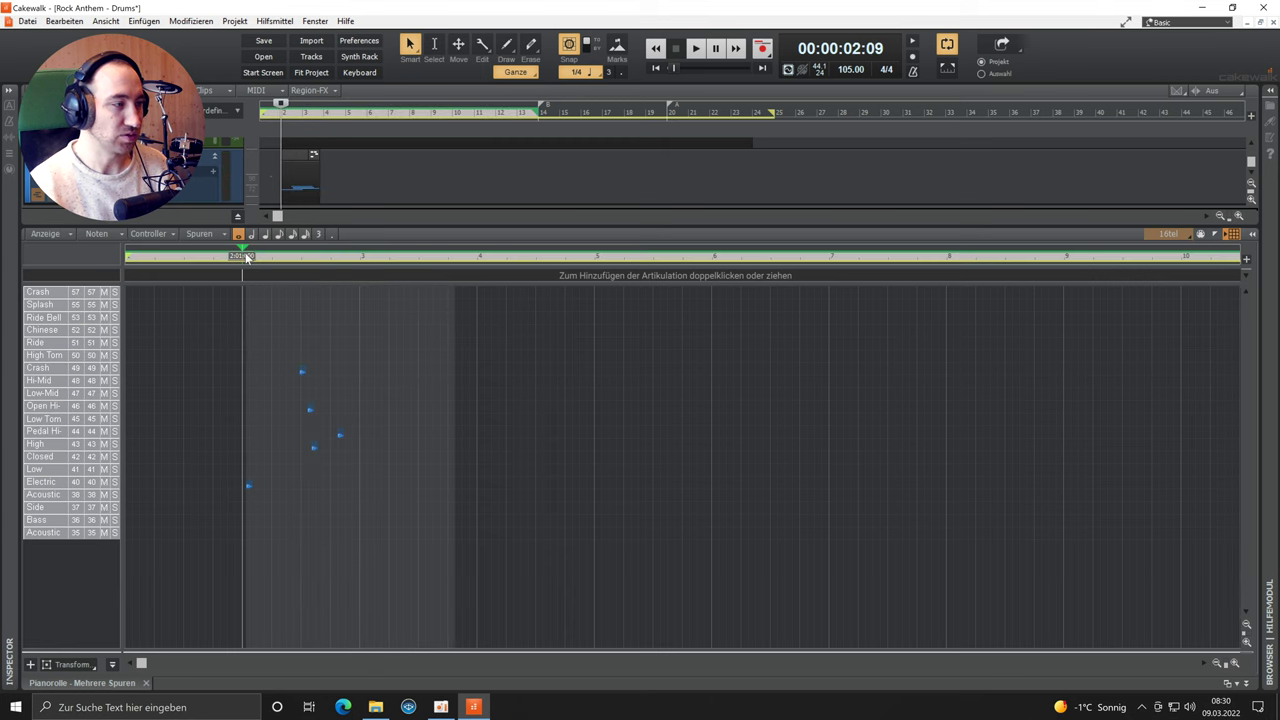
Step: Play back the test notes in measure 2 and delete all of them
key(space)
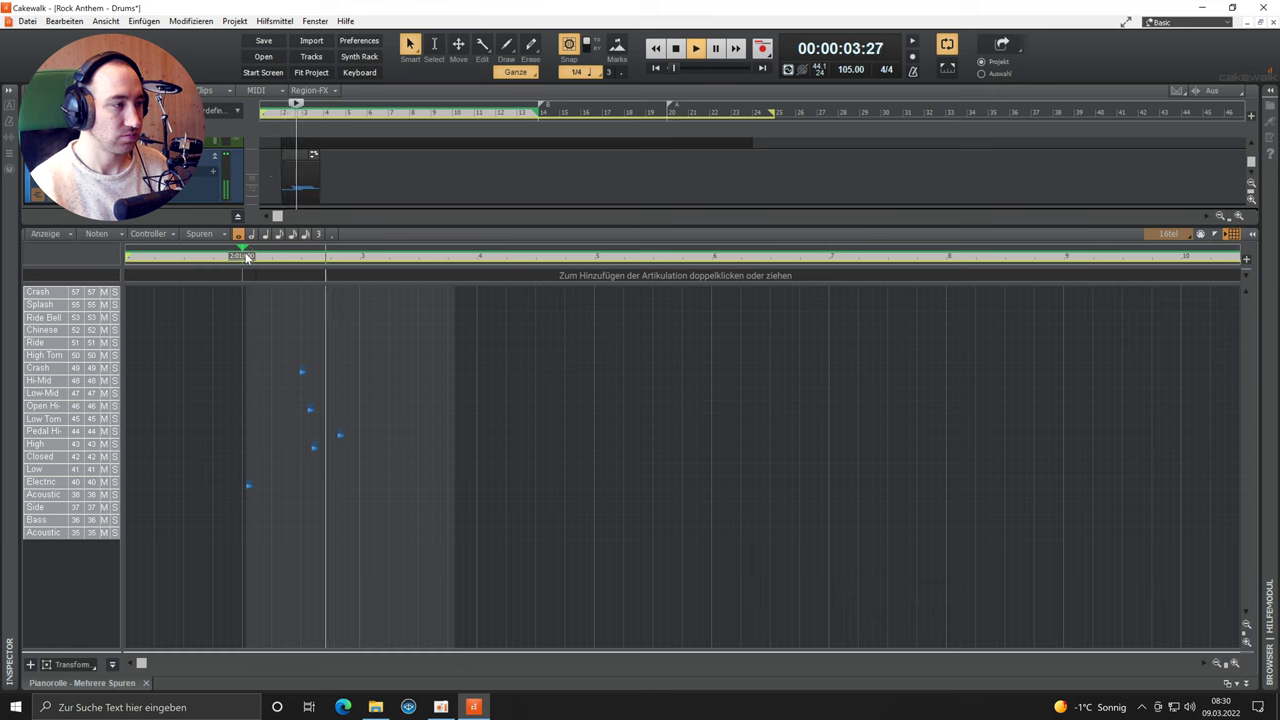
key(space)
drag(376, 341, 224, 505)
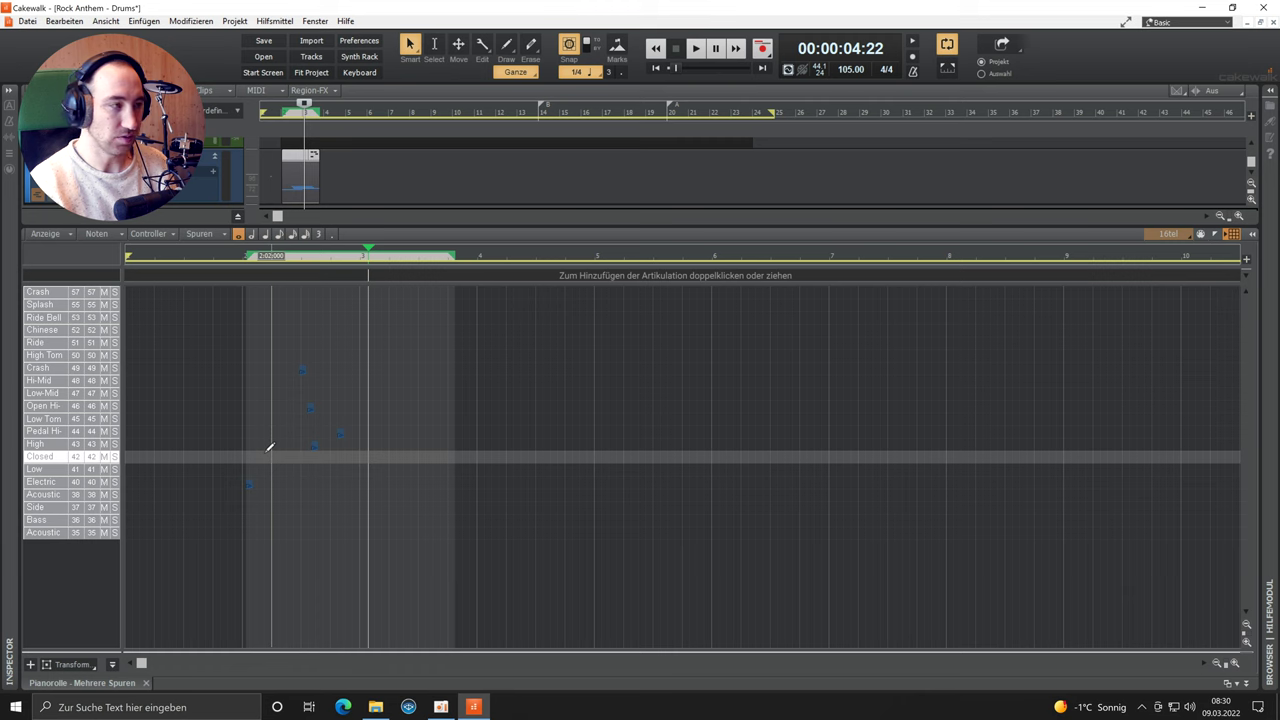
key(Delete)
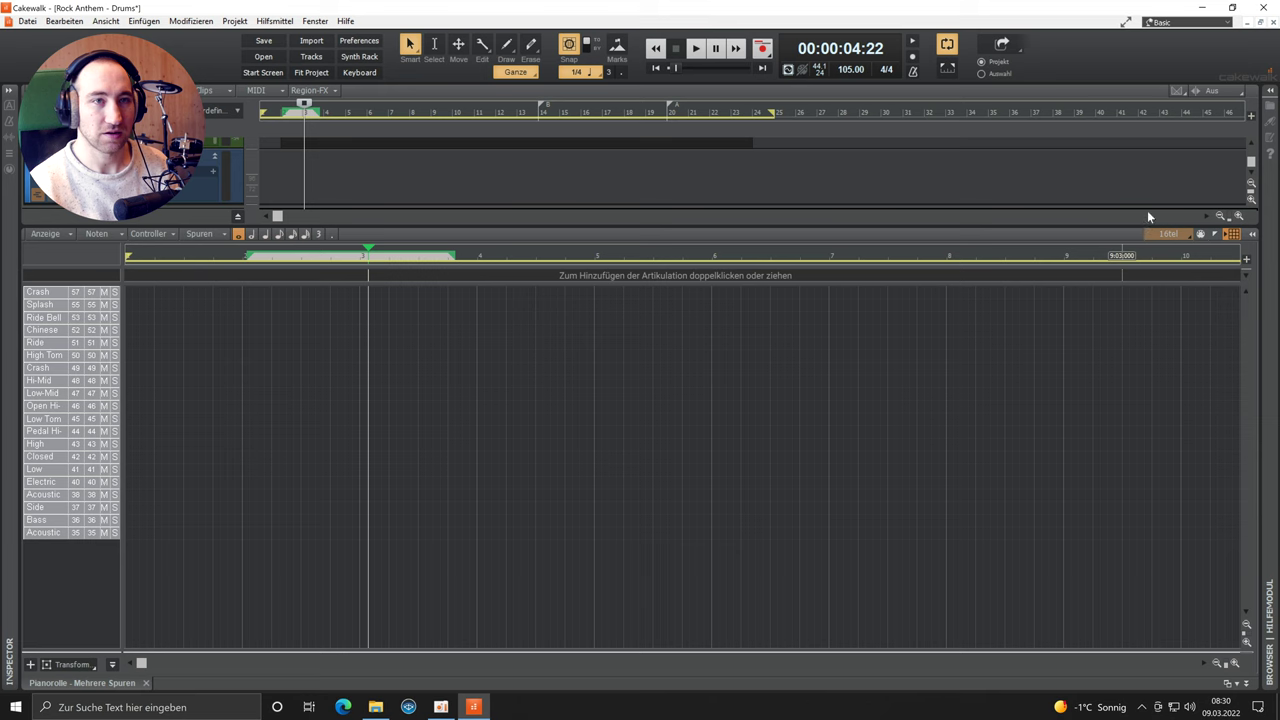
Step: Set the piano roll snap resolution to Achtel and place notes on beats 2 and 4 of measure 2 in the Acoustic 38 row
click(1182, 235)
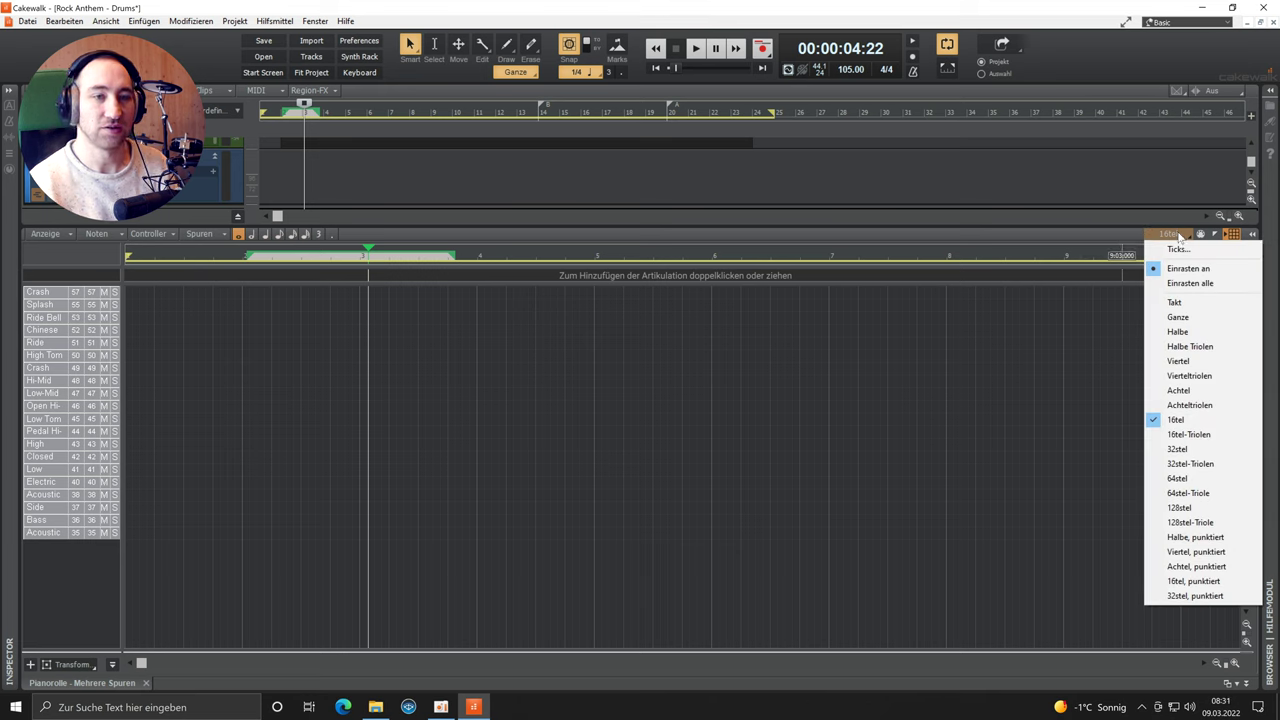
click(1180, 390)
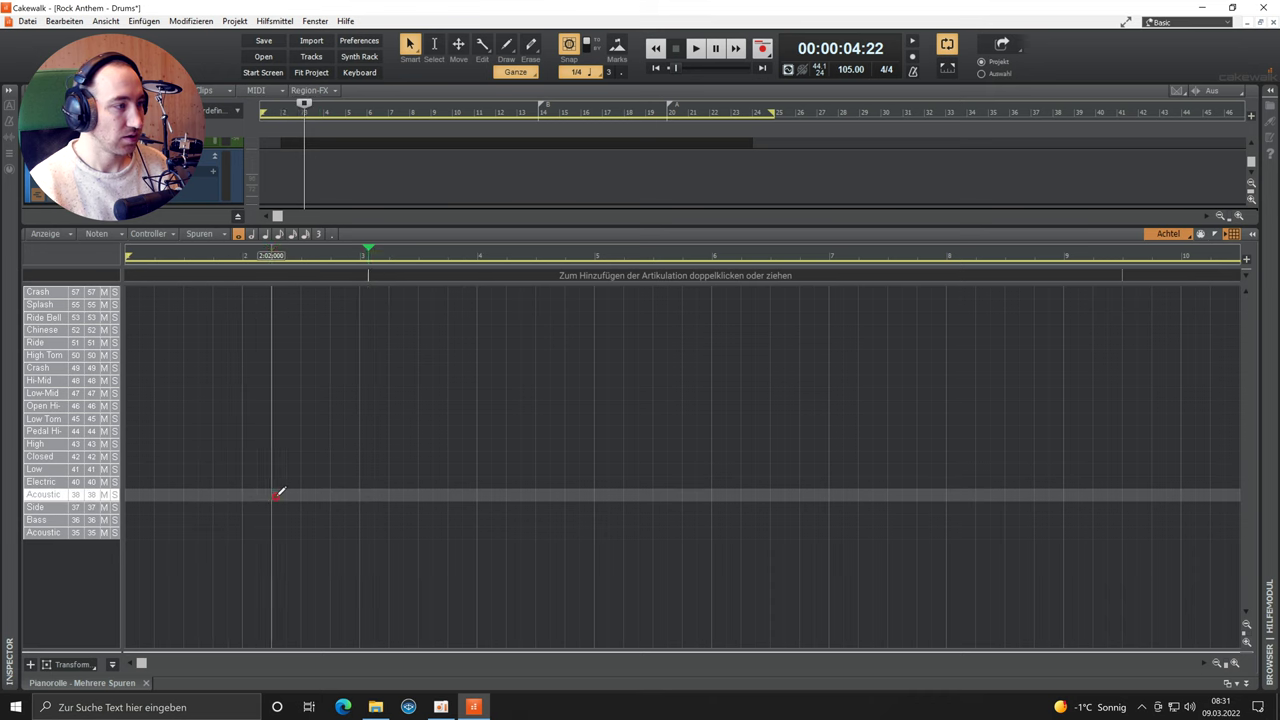
click(275, 496)
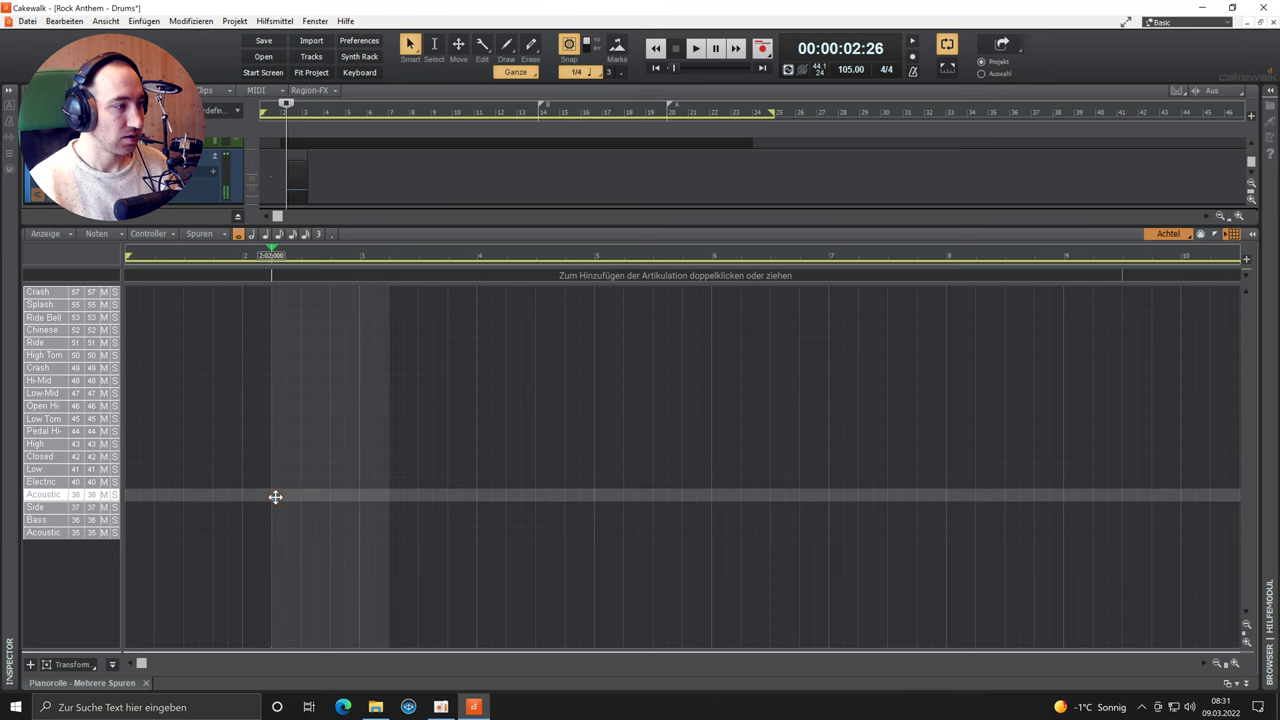
click(334, 497)
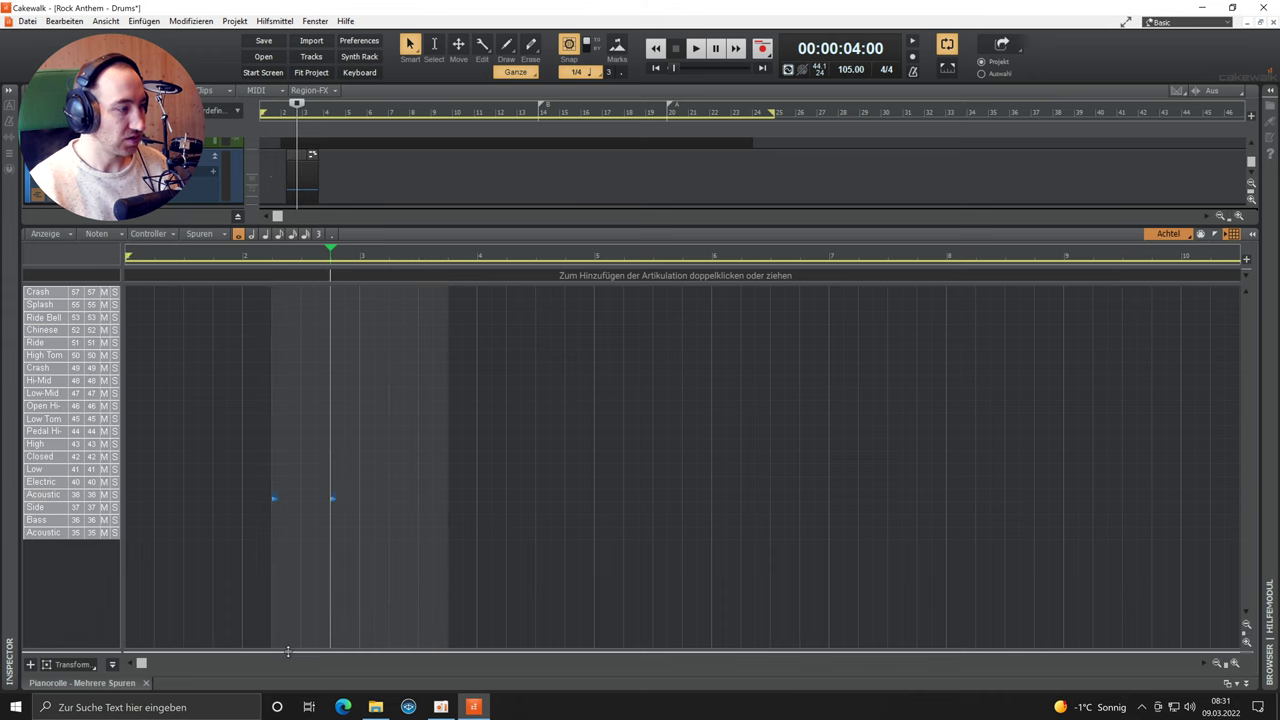
Step: Reveal the velocity lane below the drum grid and raise both Acoustic 38 notes to velocity 127
drag(290, 648, 290, 539)
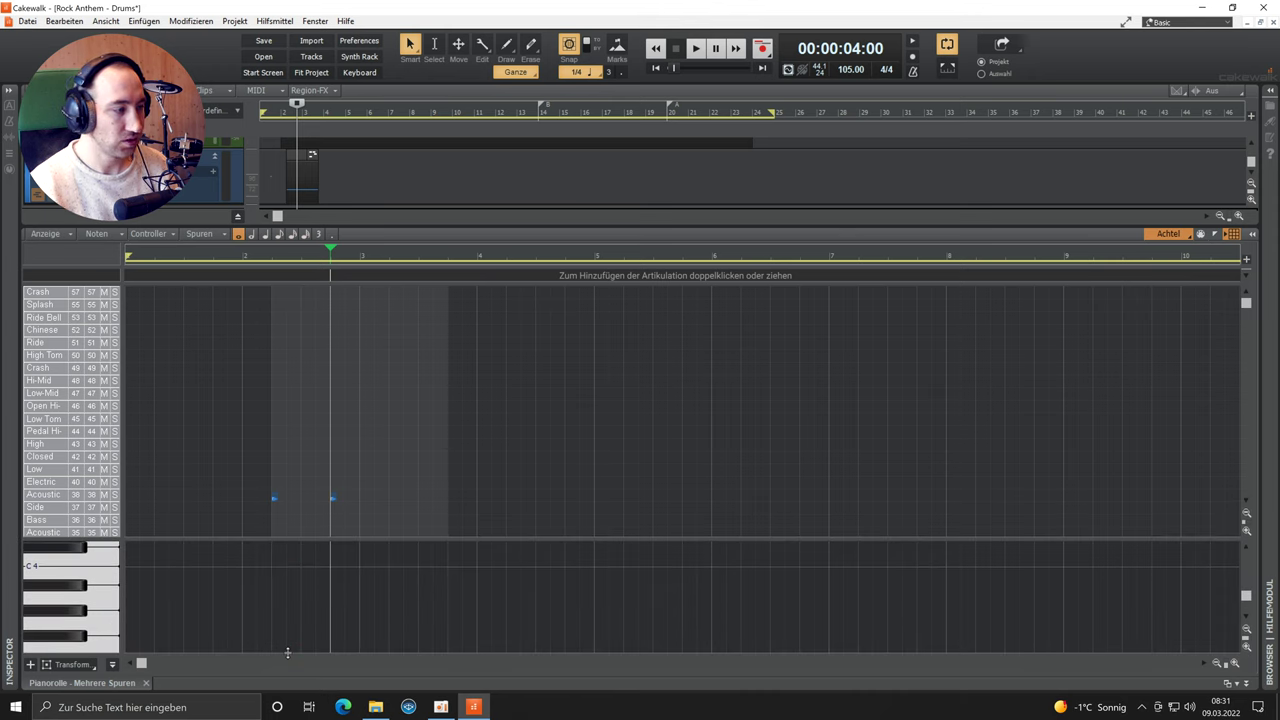
drag(287, 652, 298, 541)
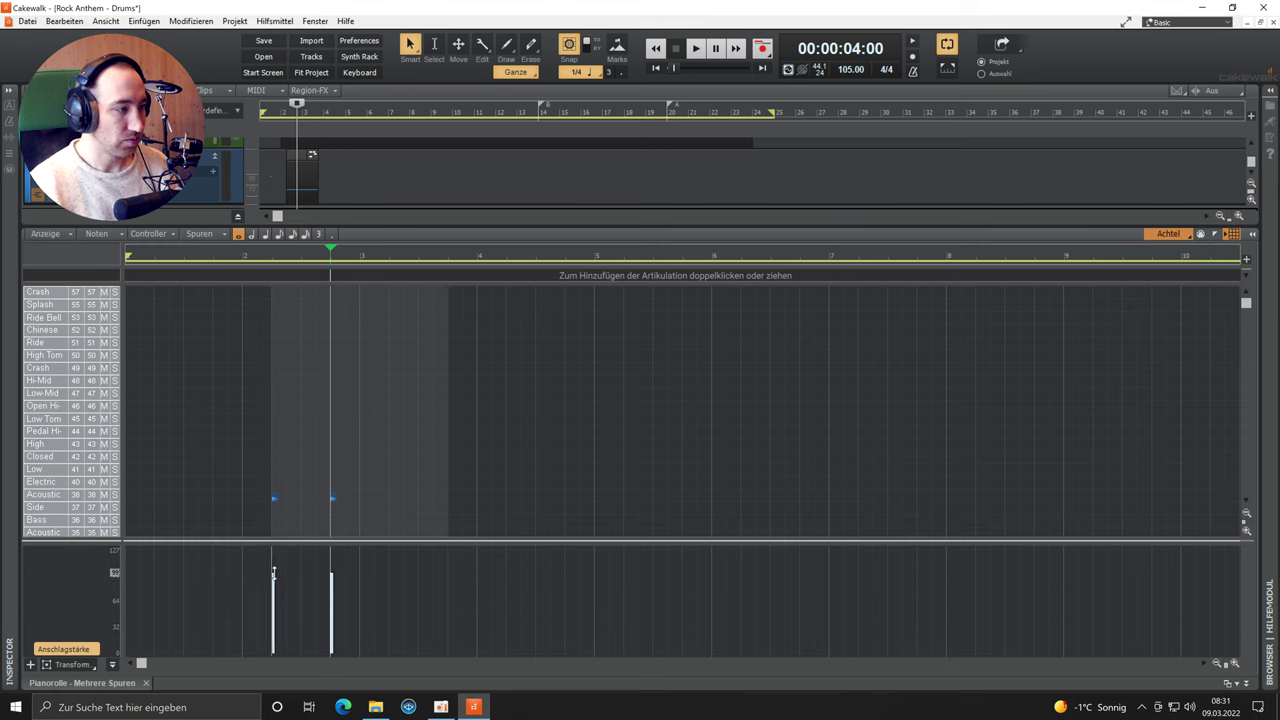
drag(272, 574, 333, 510)
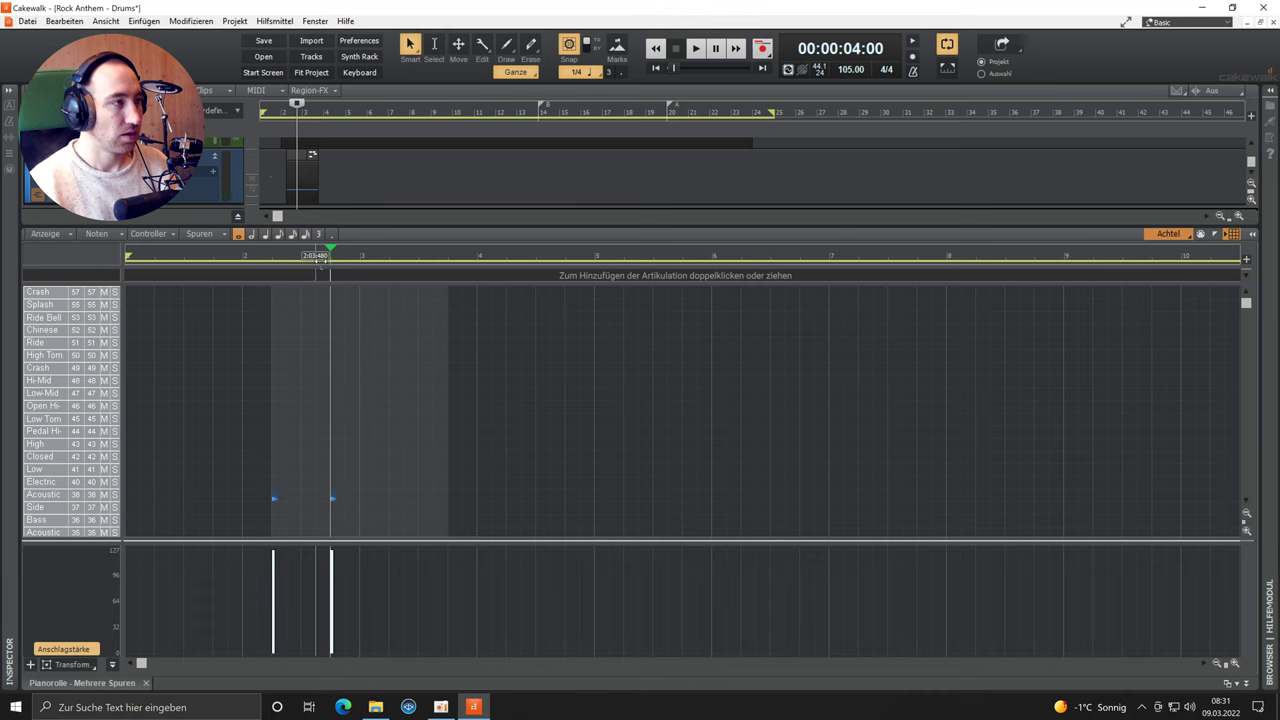
Step: Copy the Acoustic 38 notes so they fill measures 3 to 5, and play the pattern from measure 2
drag(368, 470, 396, 494)
drag(490, 480, 514, 497)
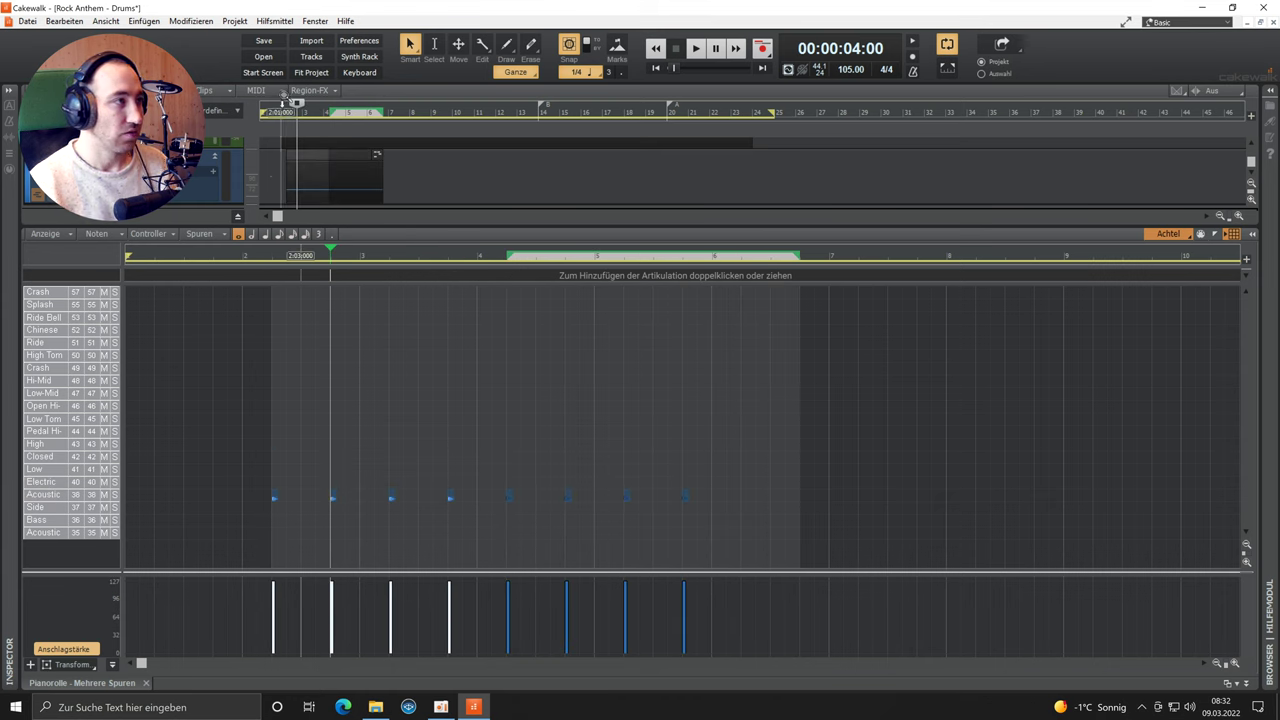
click(284, 106)
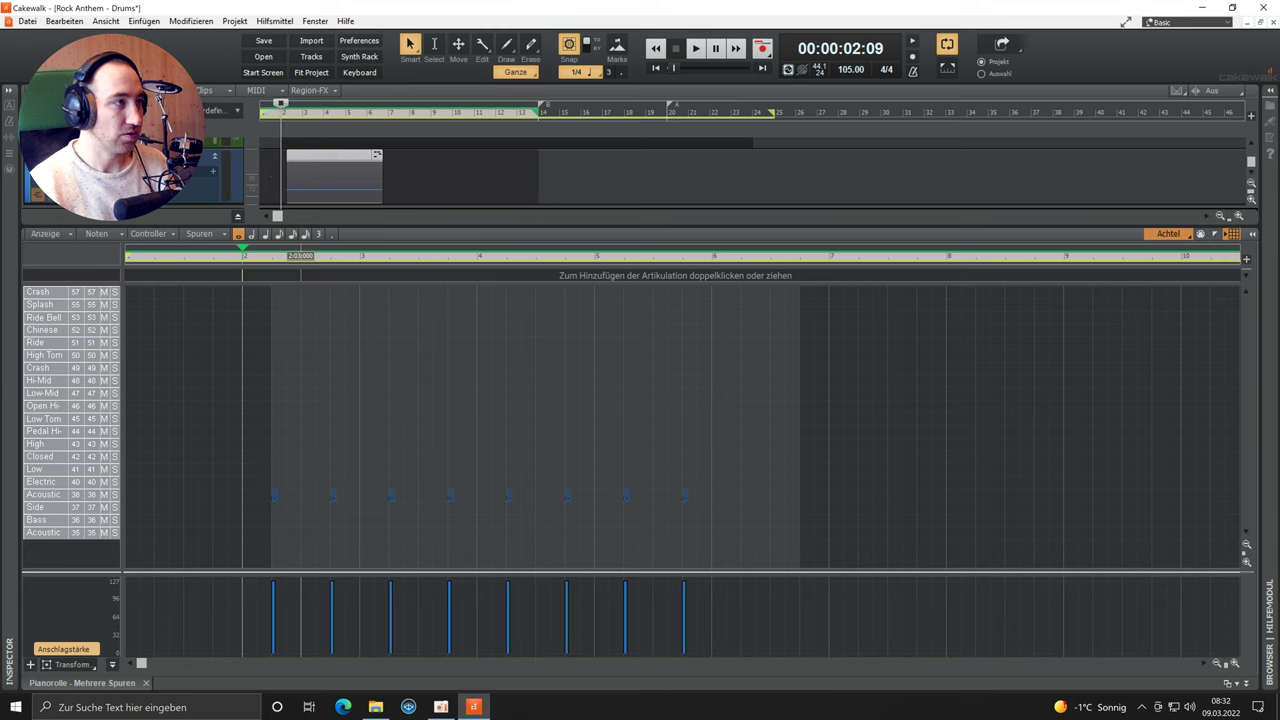
key(space)
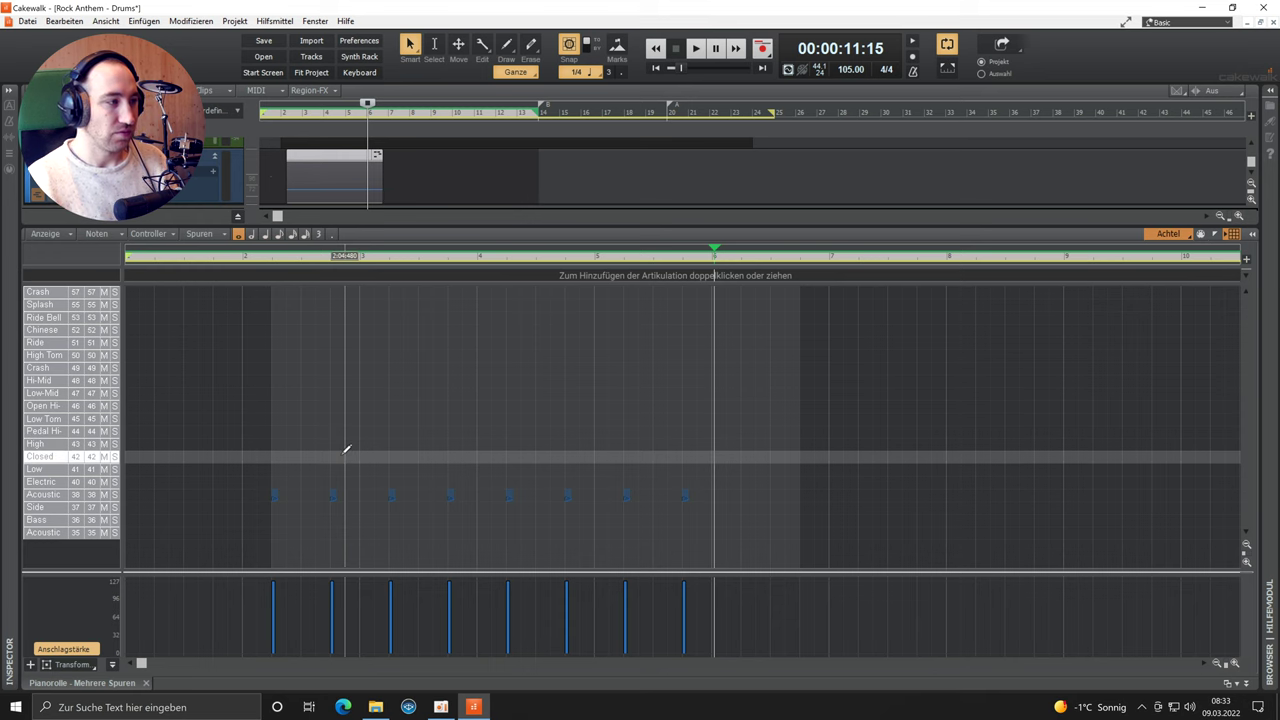
Step: Place Bass notes on beats 1 and 3 of each measure from 2 to 5
click(246, 521)
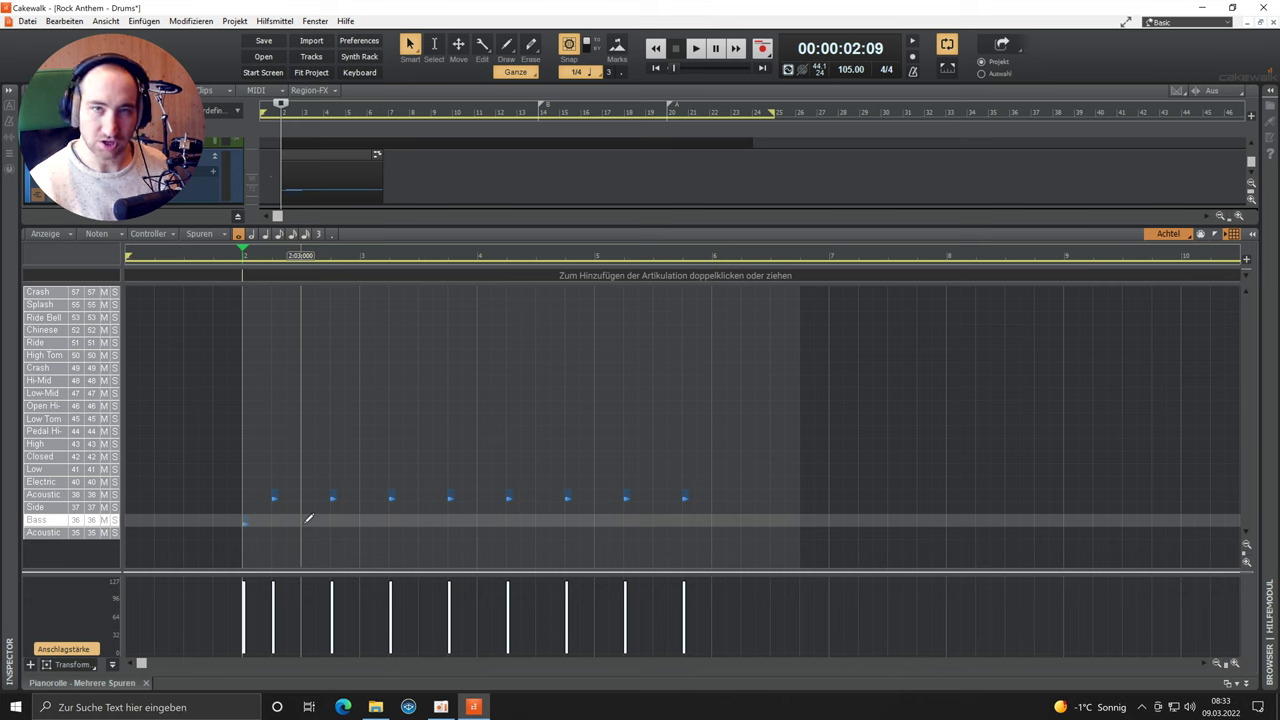
click(303, 521)
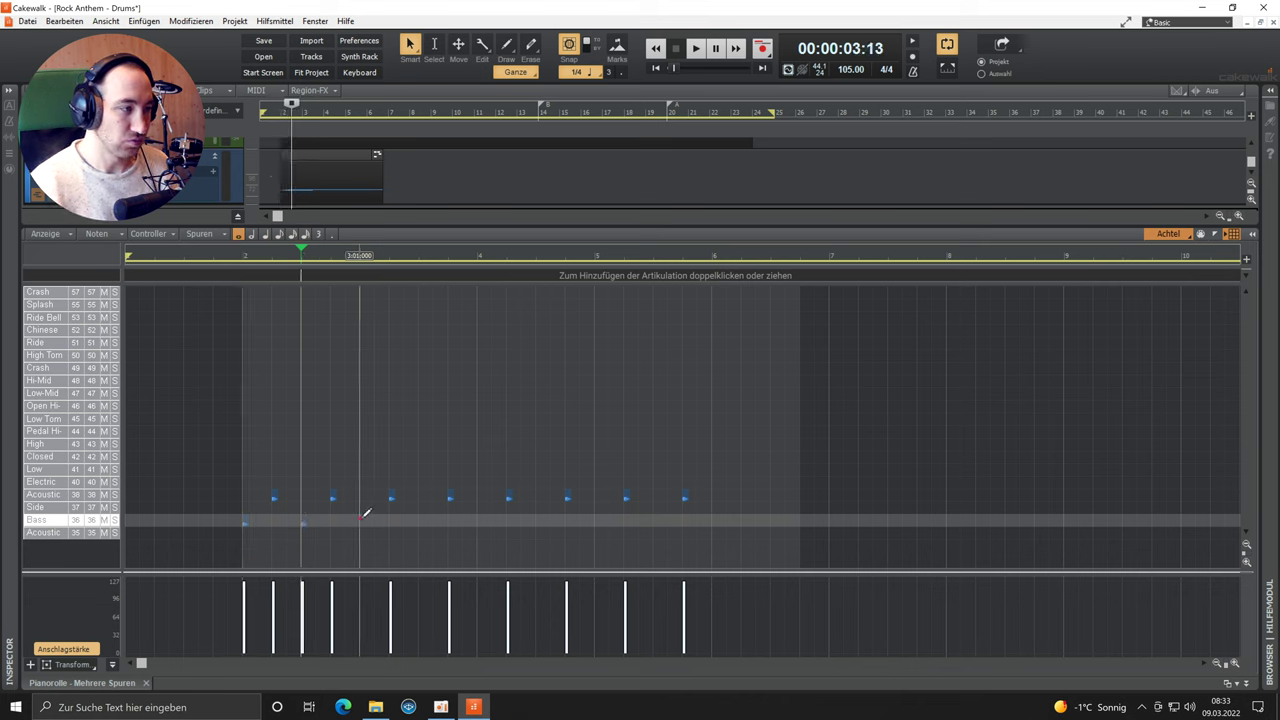
click(362, 521)
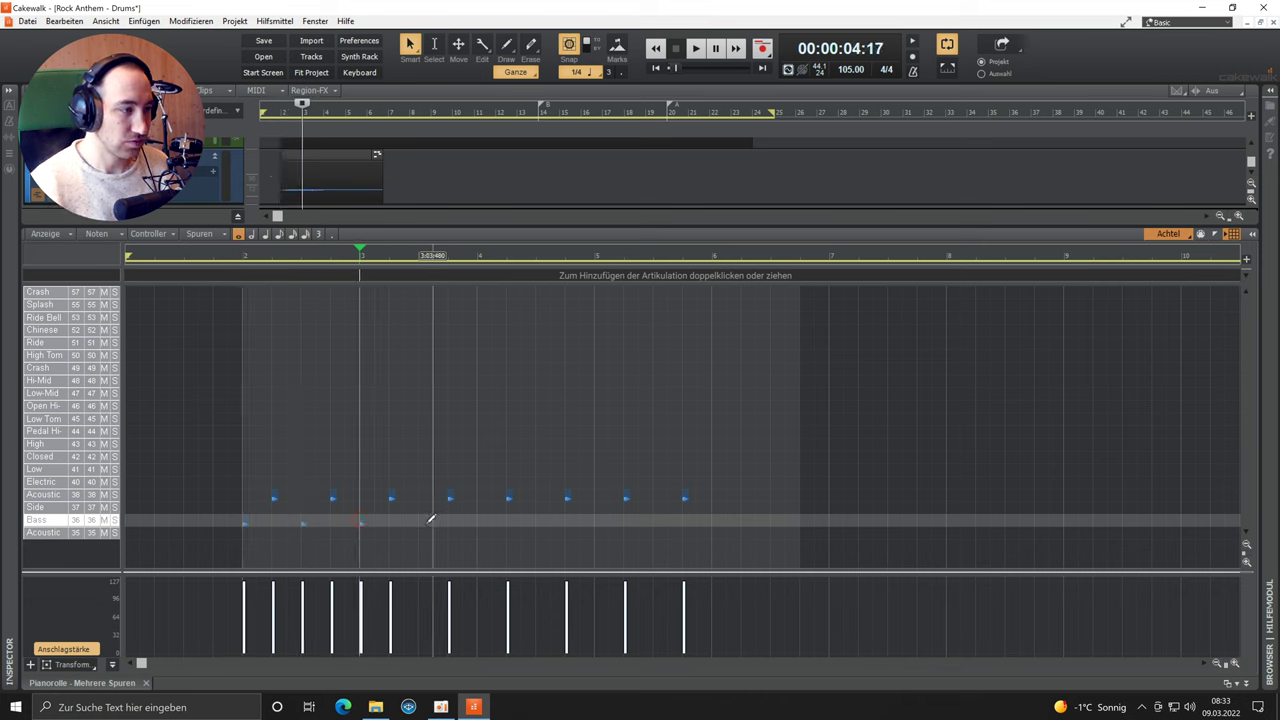
click(420, 521)
click(481, 521)
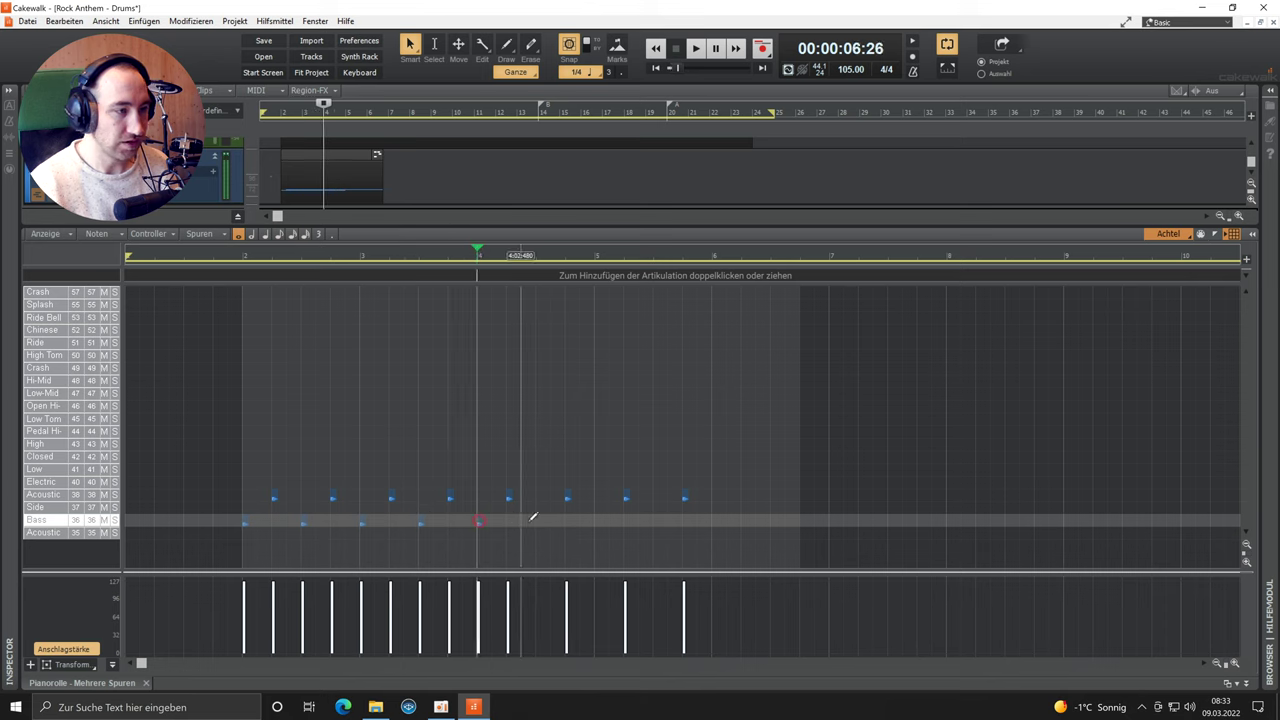
click(538, 521)
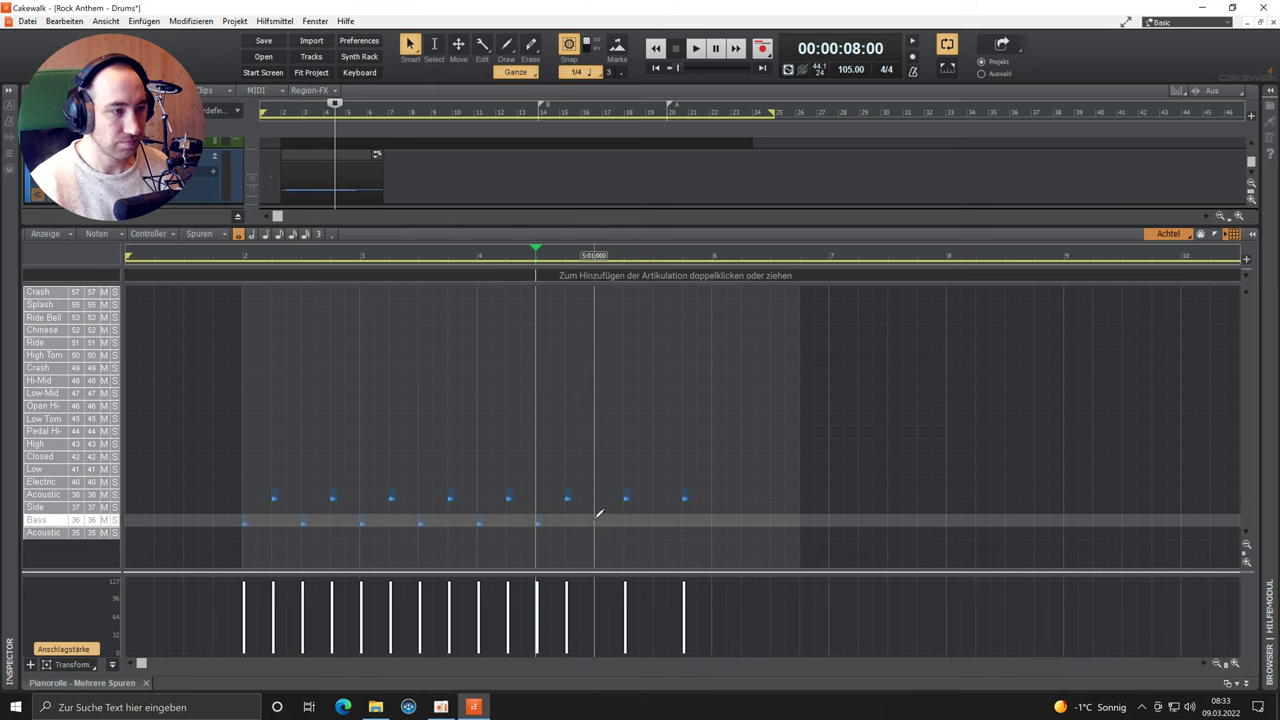
click(597, 521)
click(655, 521)
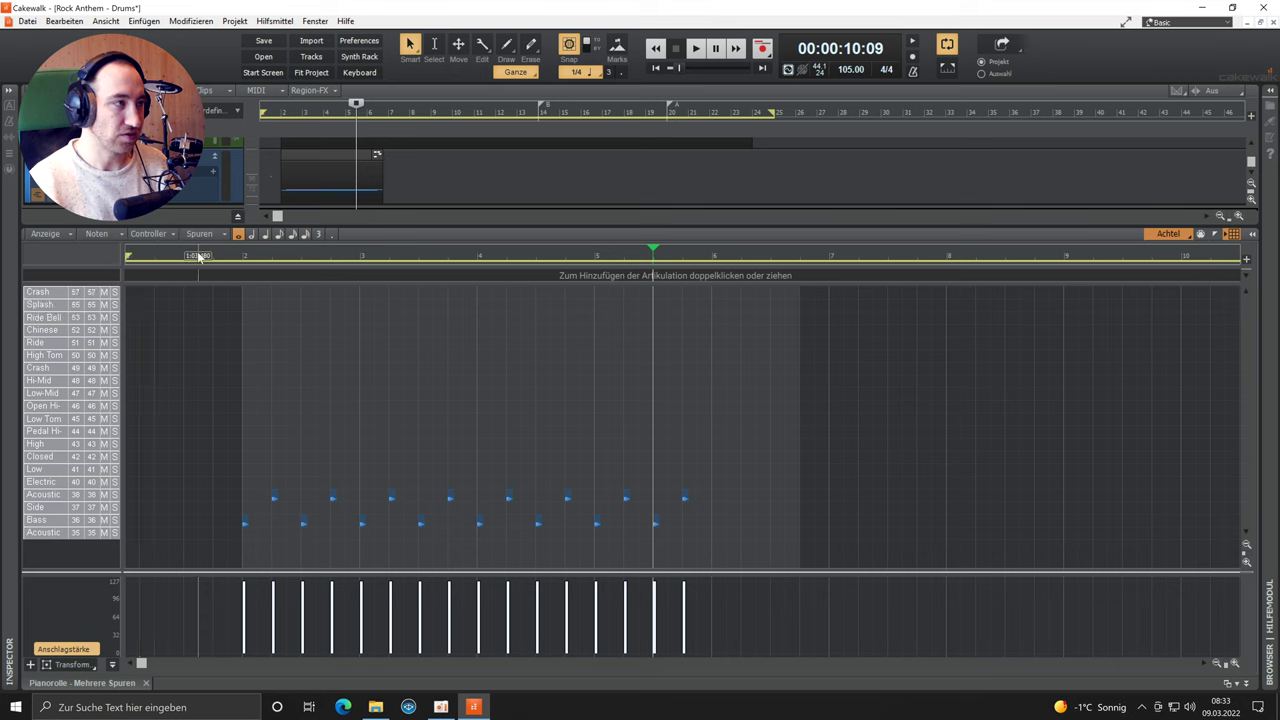
Step: Play back the combined Bass and Acoustic 38 pattern twice, starting at measure 2 and just before it
click(245, 259)
key(space)
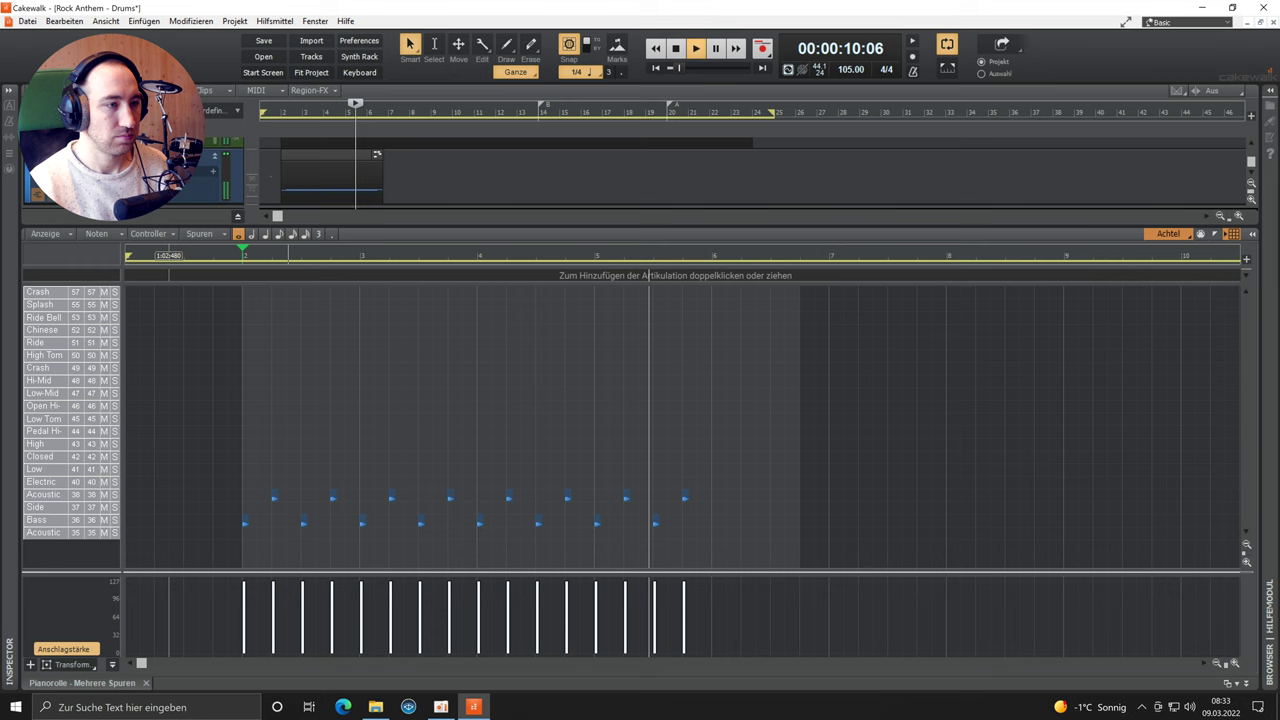
key(space)
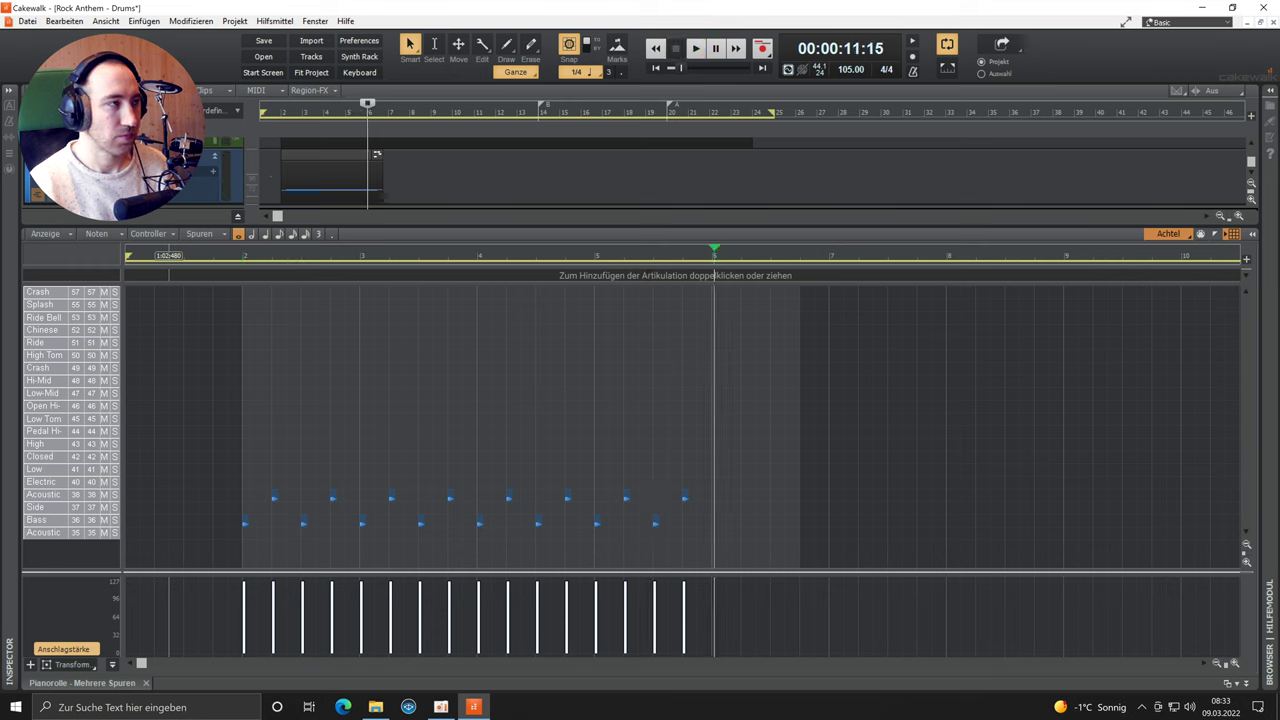
click(278, 114)
key(space)
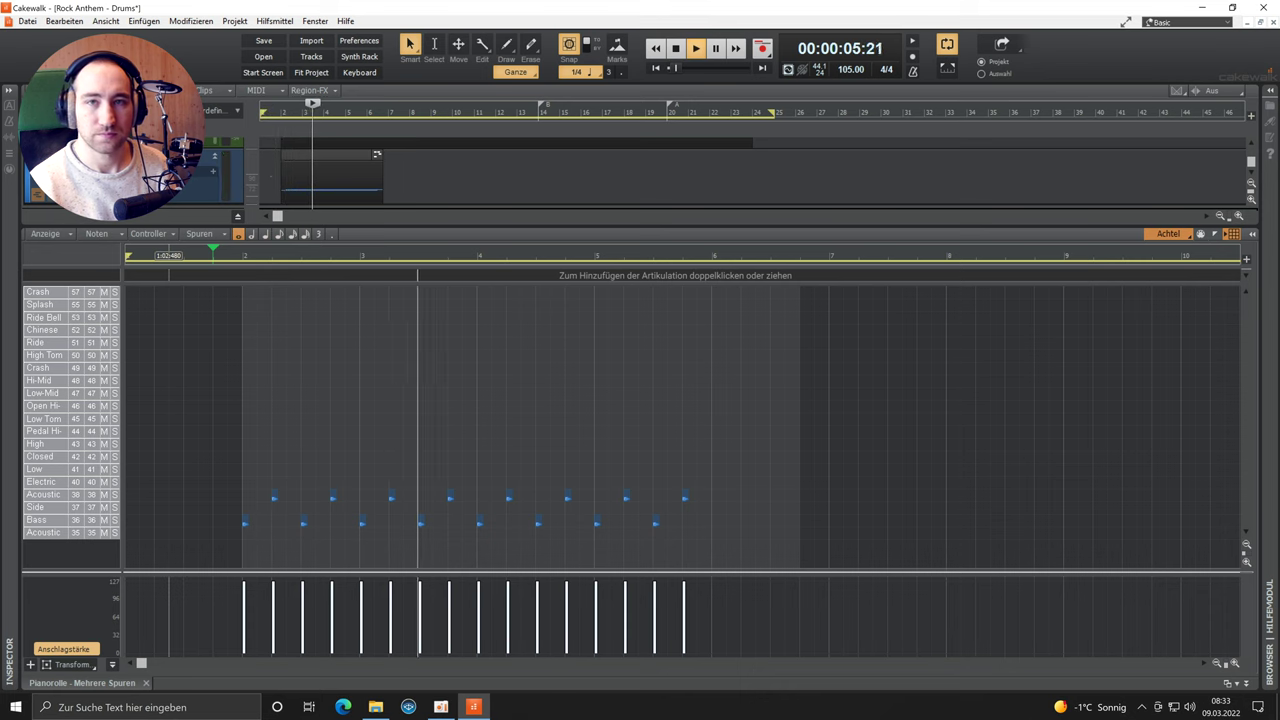
key(space)
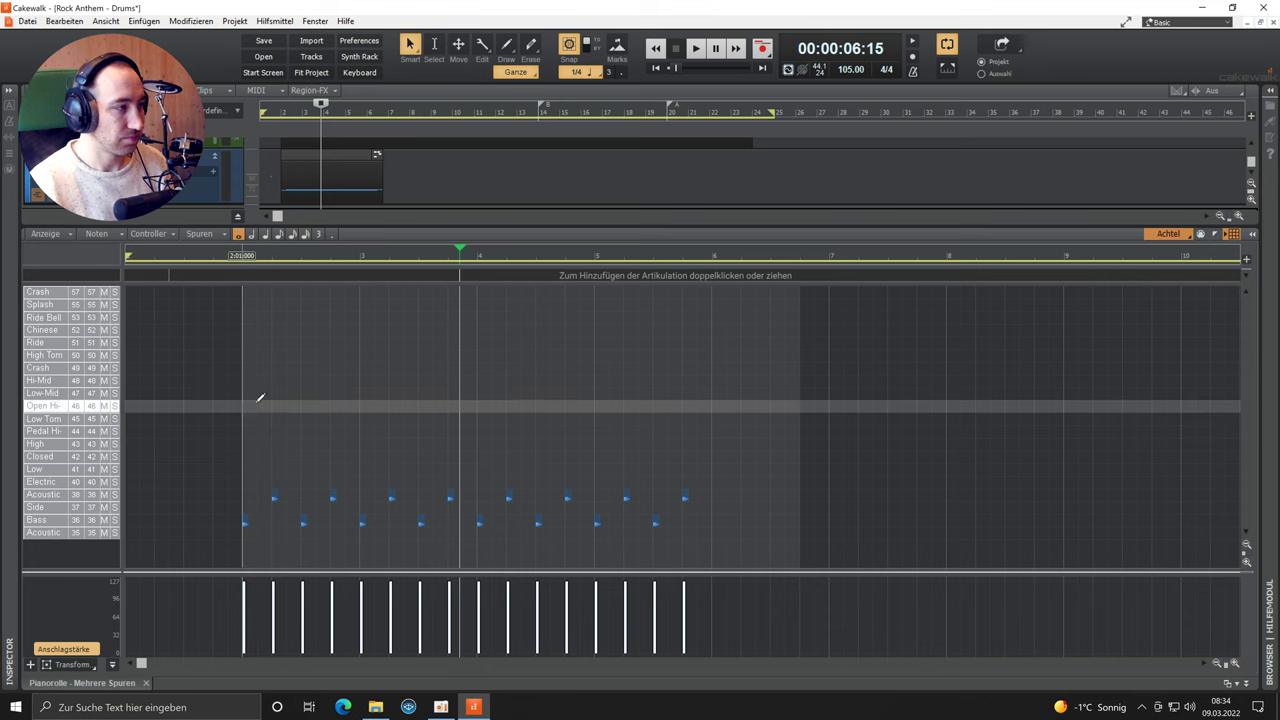
Step: Fill measure 2 of the Open Hi-Hat row with eight consecutive eighth-note hits
click(247, 405)
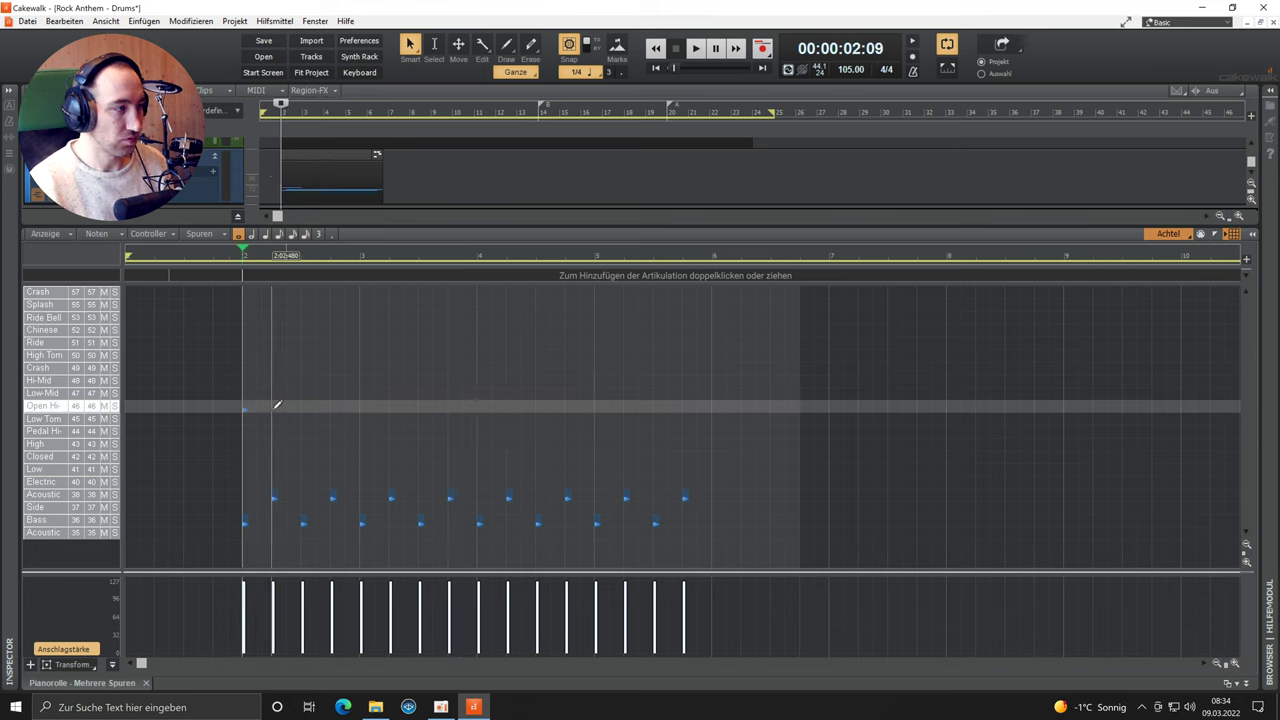
click(259, 406)
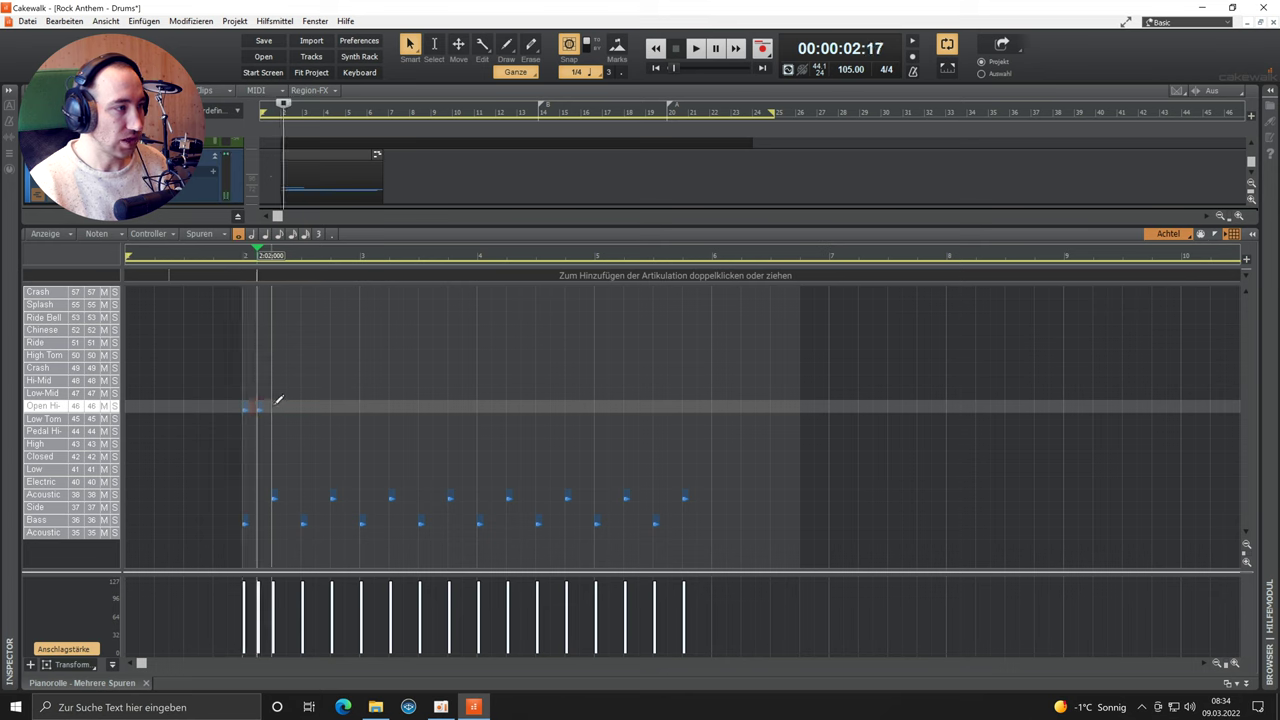
click(274, 406)
click(289, 406)
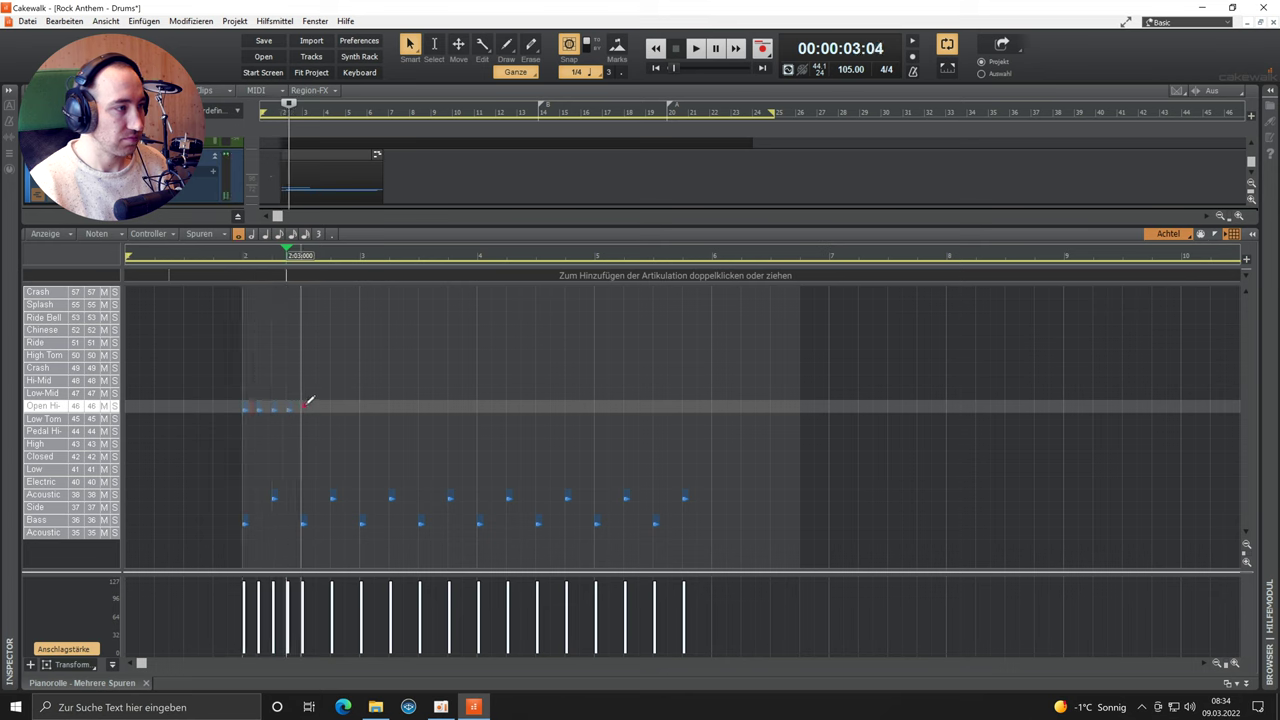
click(305, 407)
click(322, 407)
click(337, 407)
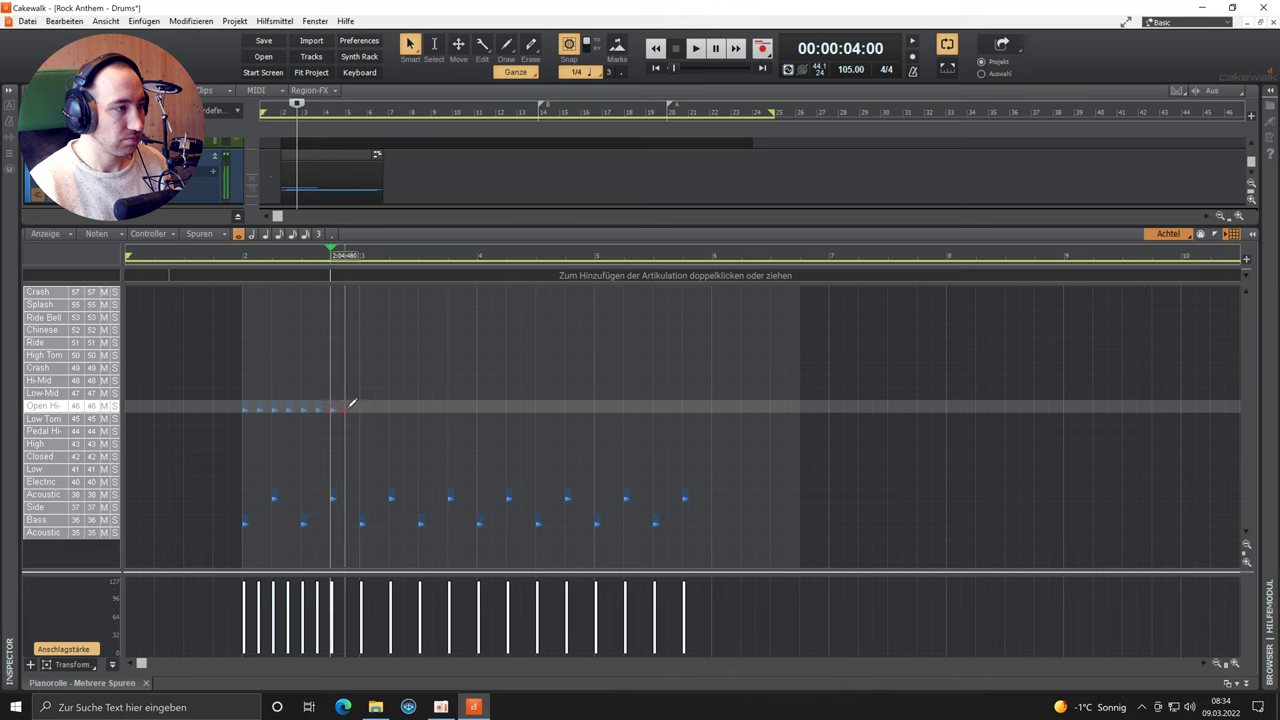
click(350, 407)
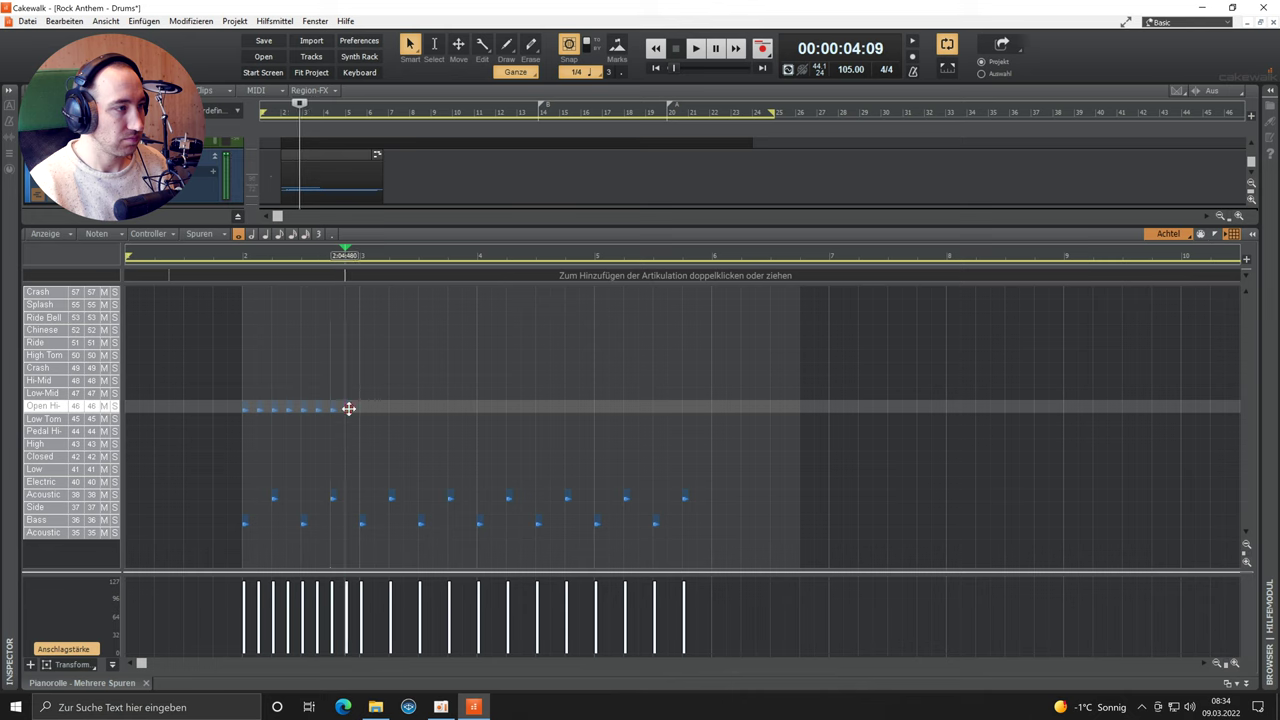
Step: Play back measure 2 to hear the Open Hi-Hat eighths with the Bass and Acoustic 38 notes
click(243, 256)
key(space)
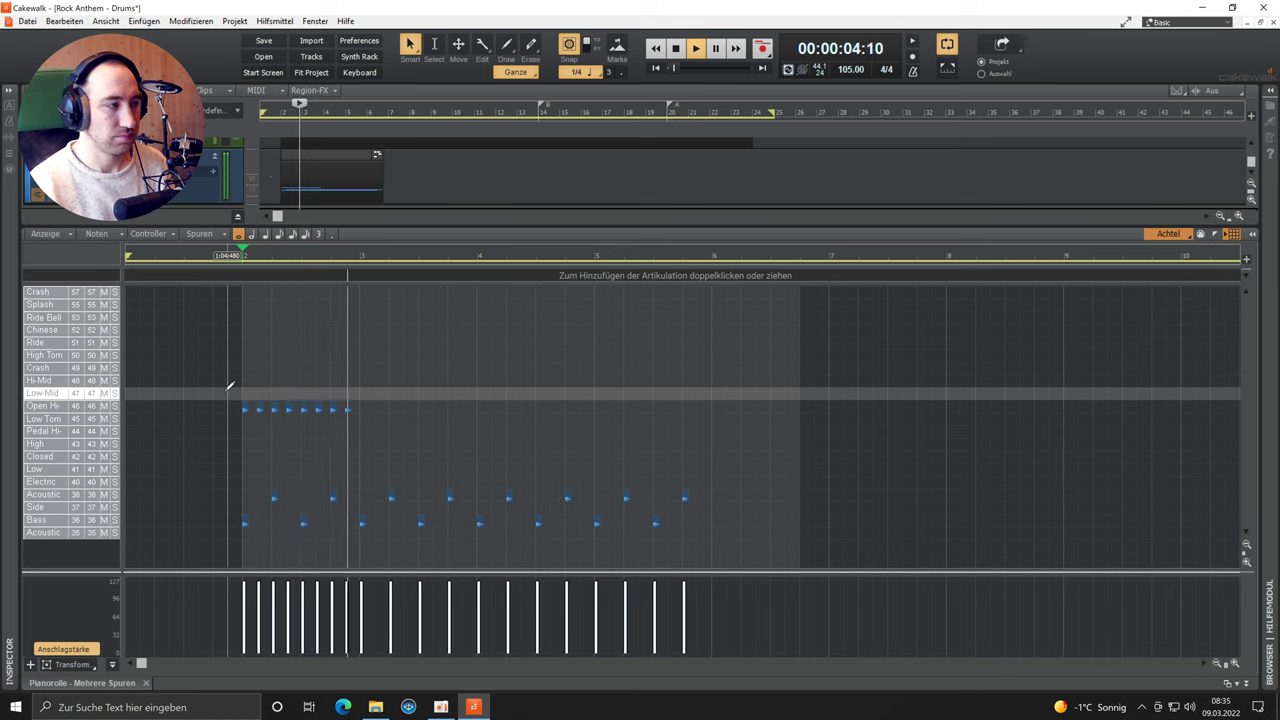
key(space)
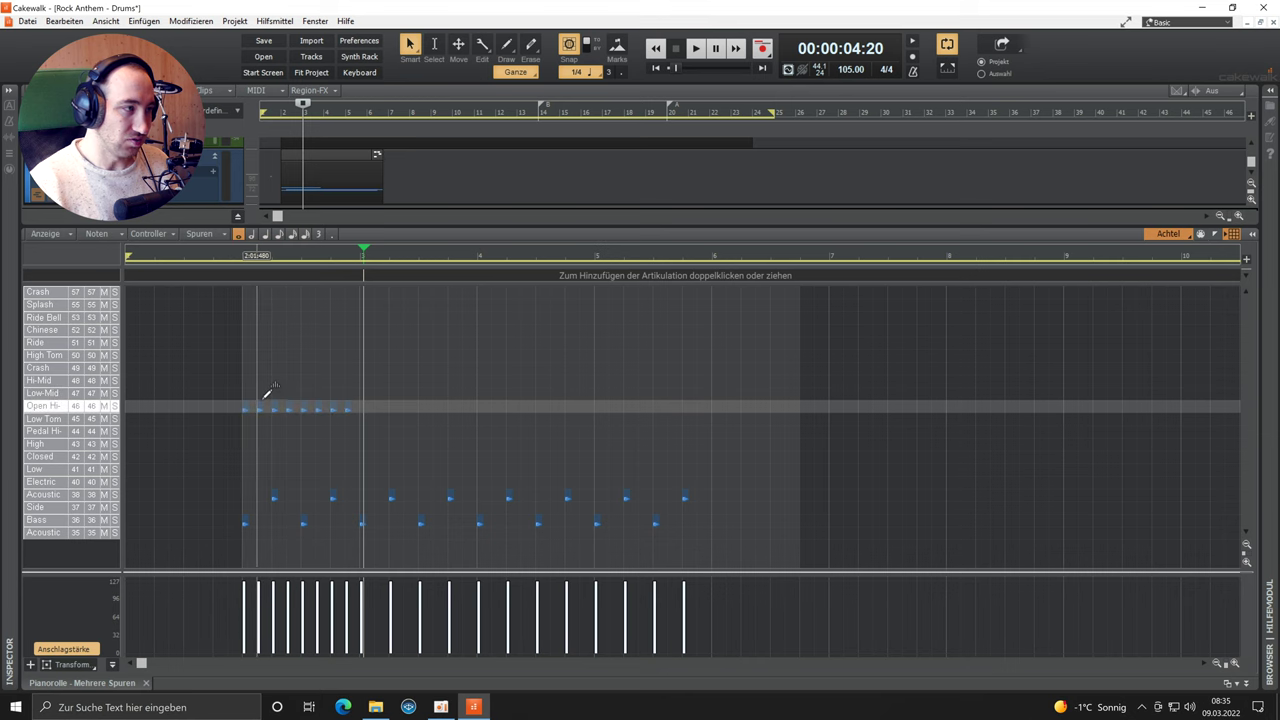
Step: Lower the off-beat Open Hi-Hat notes in measure 2 to a velocity of about 80 and play the measure back
drag(264, 401, 349, 411)
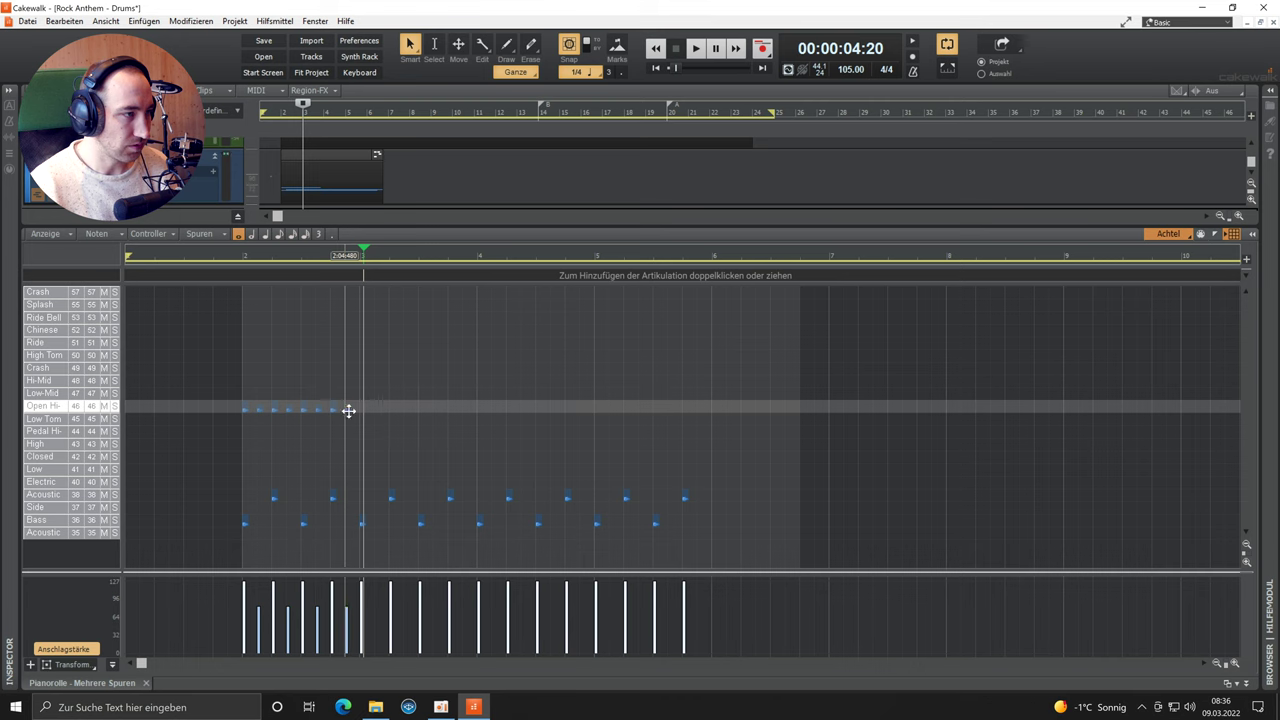
click(242, 257)
key(space)
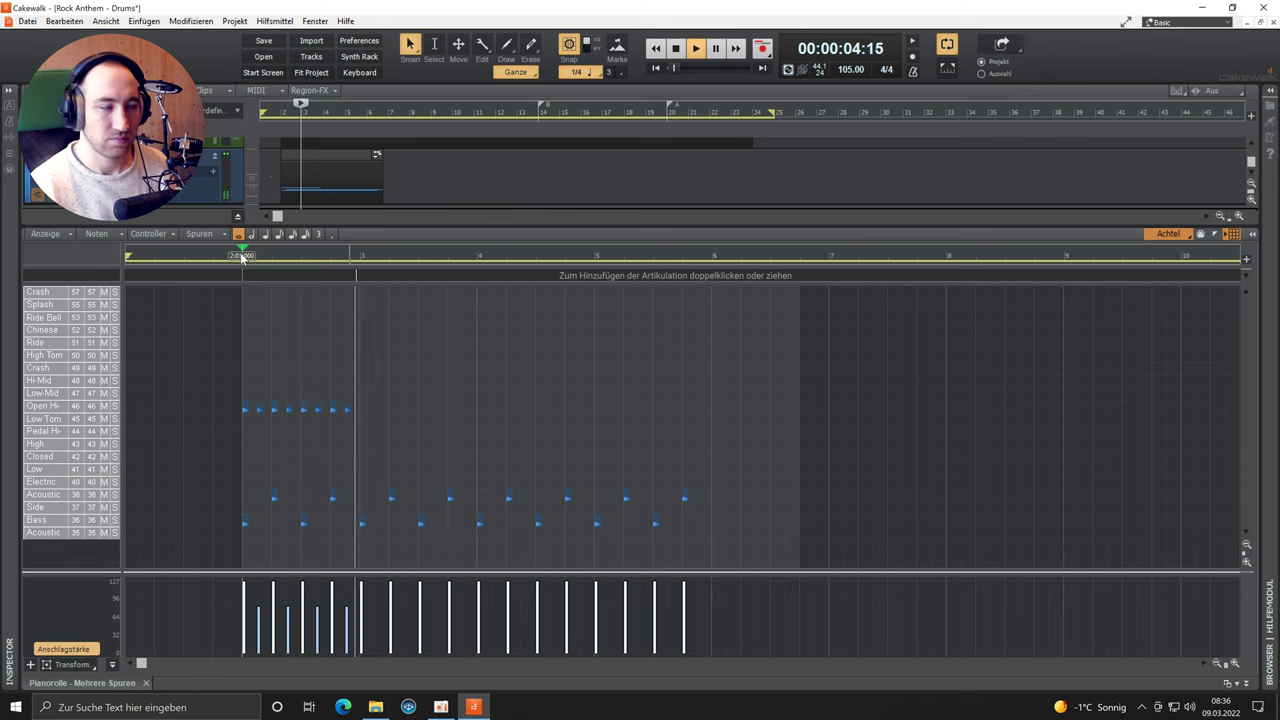
key(space)
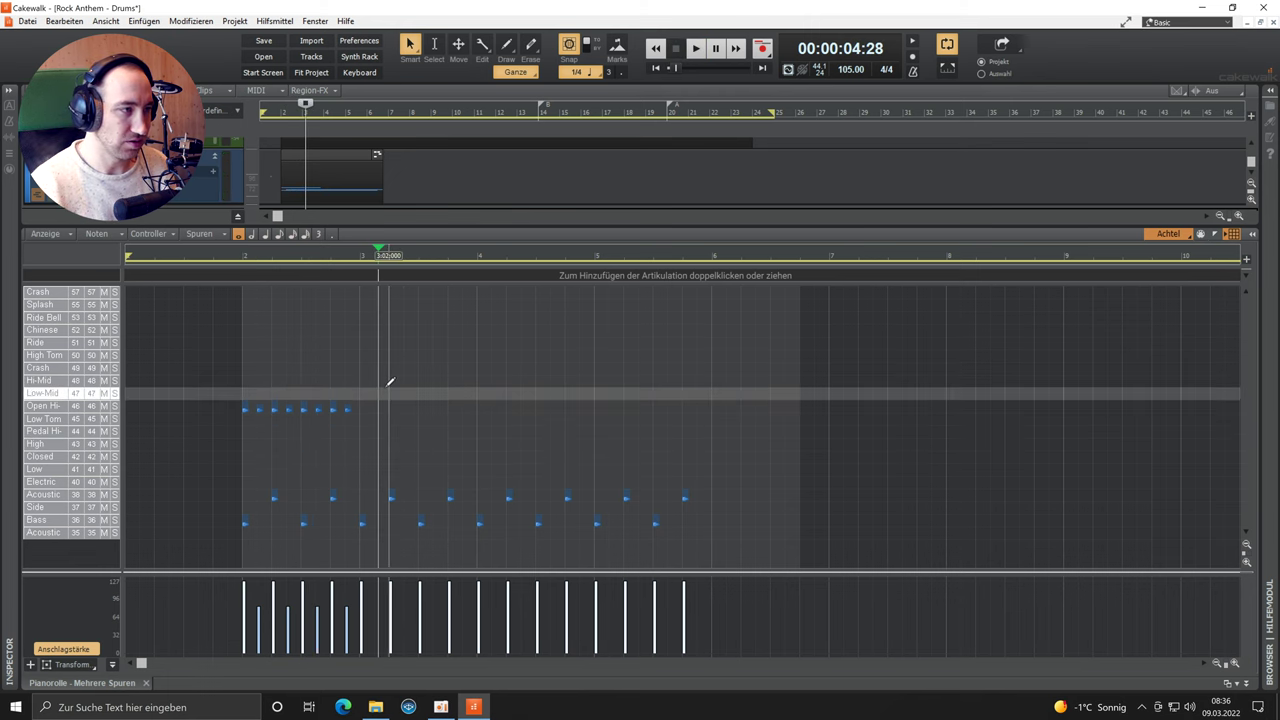
Step: Copy the accented Open Hi-Hat pattern to measure 3 and both measures together to measures 4 and 5
mouse_move(382, 391)
mouse_down()
mouse_move(231, 420)
mouse_move(368, 406)
mouse_up()
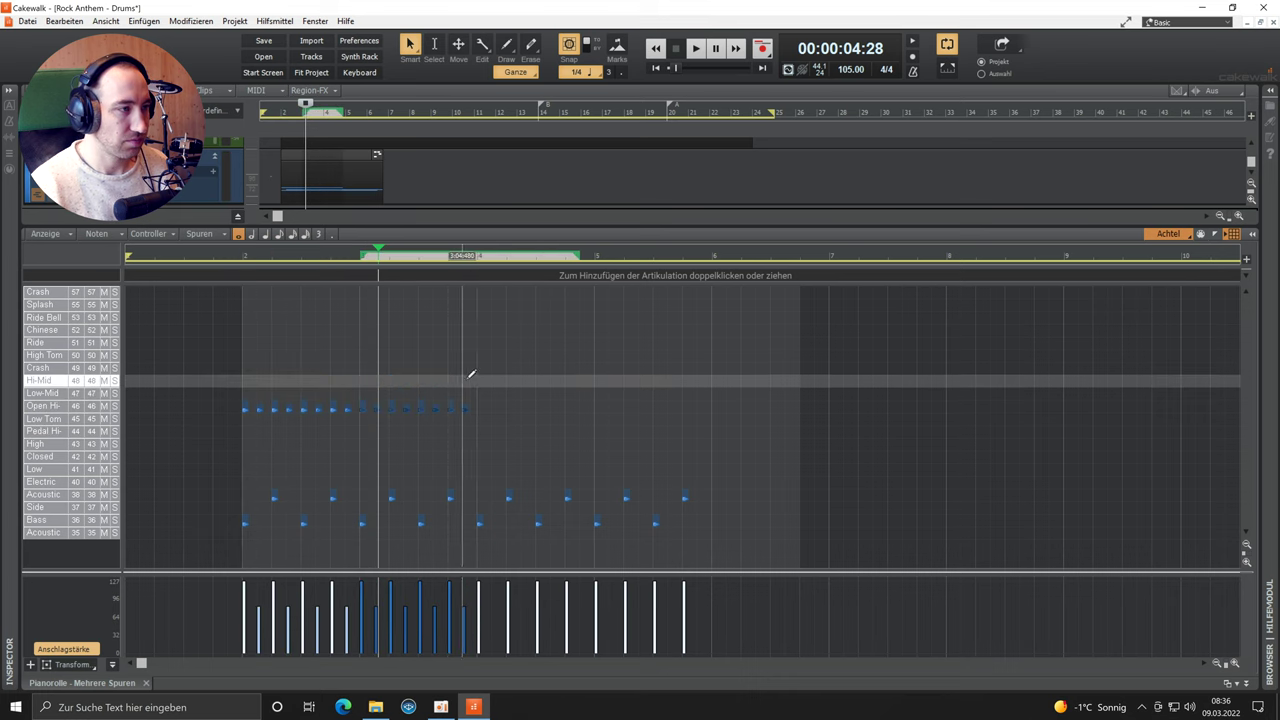
drag(500, 378, 490, 410)
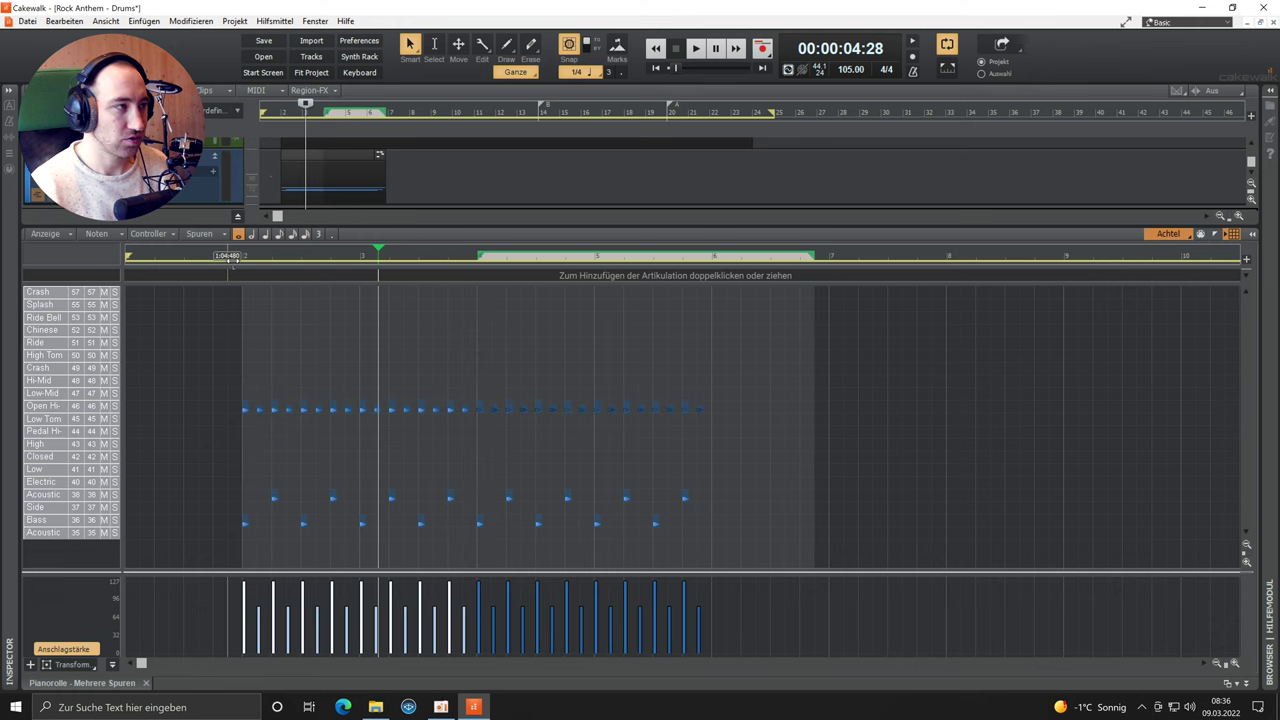
Step: Play back the drum pattern from measure 2 through measure 5
click(281, 112)
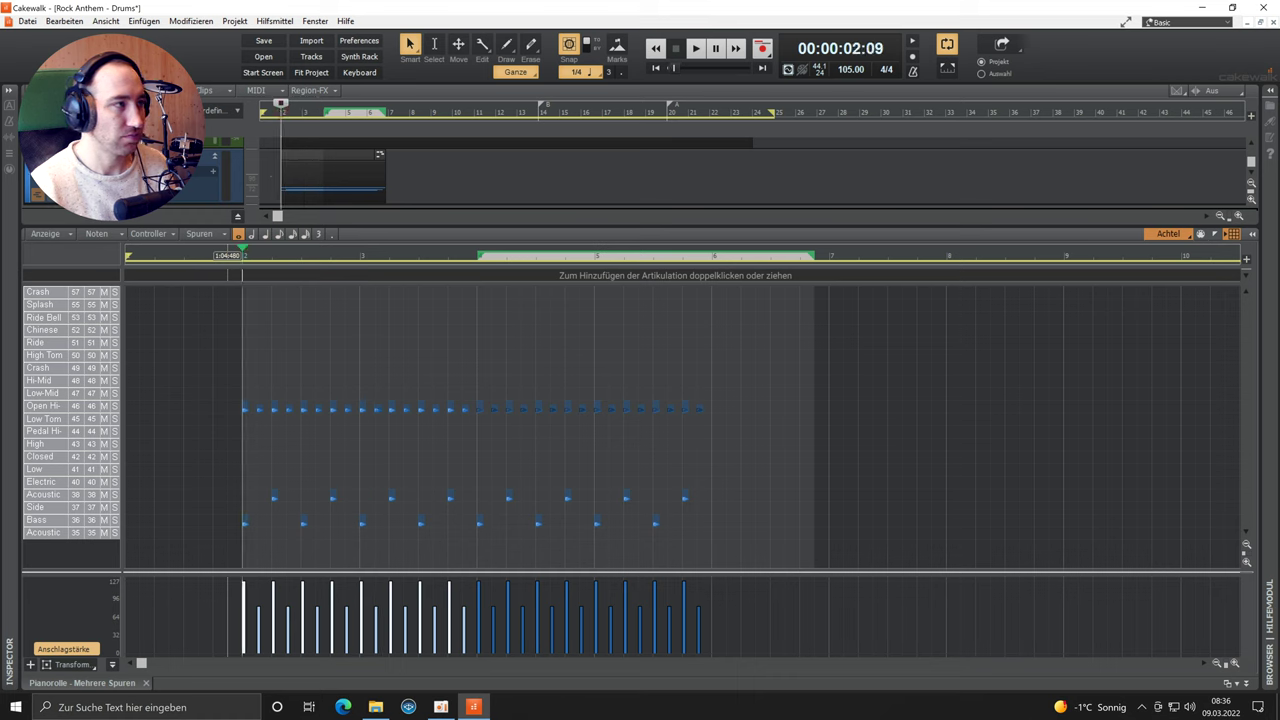
key(space)
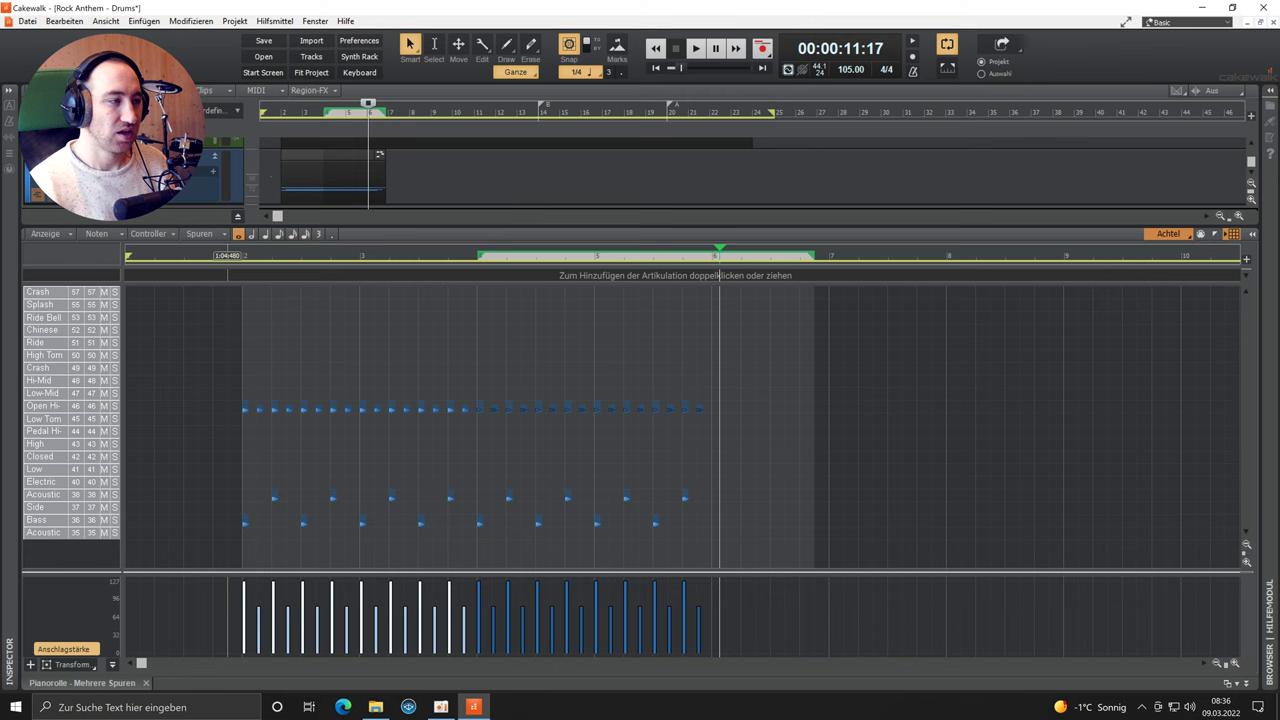
Step: Add an extra Bass 36 hit on the last eighth note of measures 2, 3, 4 and 5
click(349, 521)
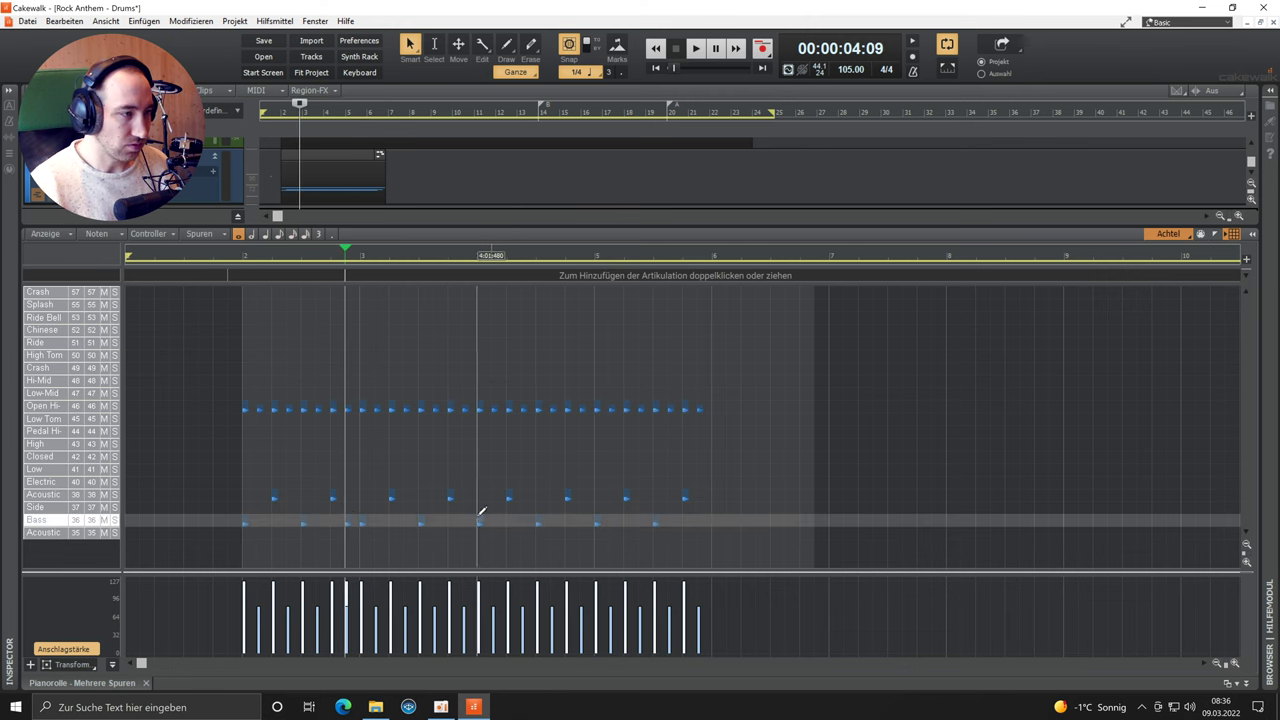
click(466, 520)
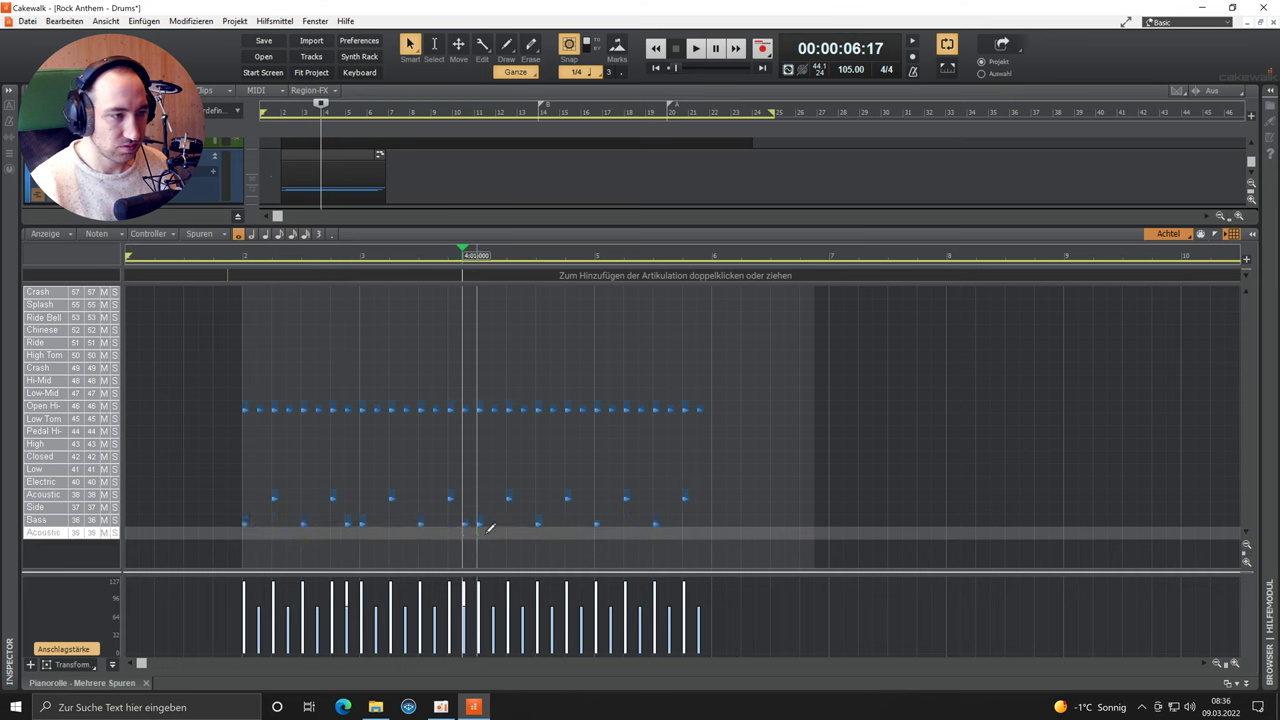
click(586, 519)
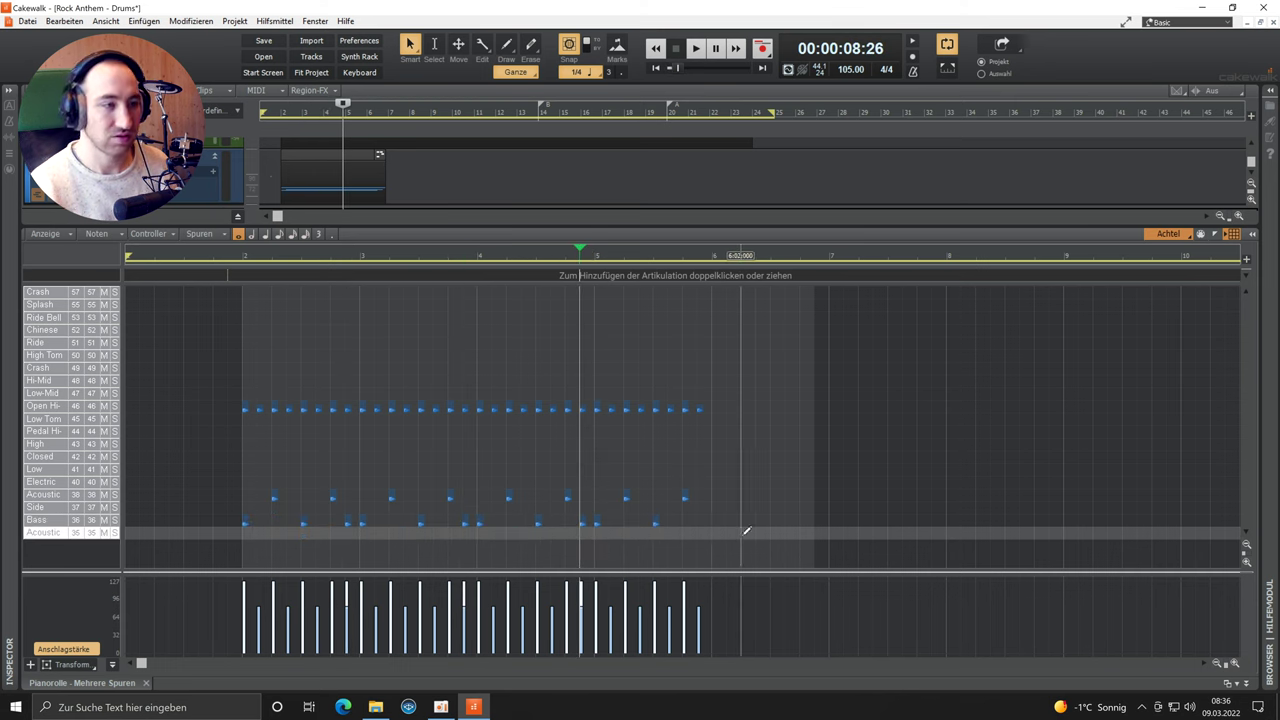
click(702, 521)
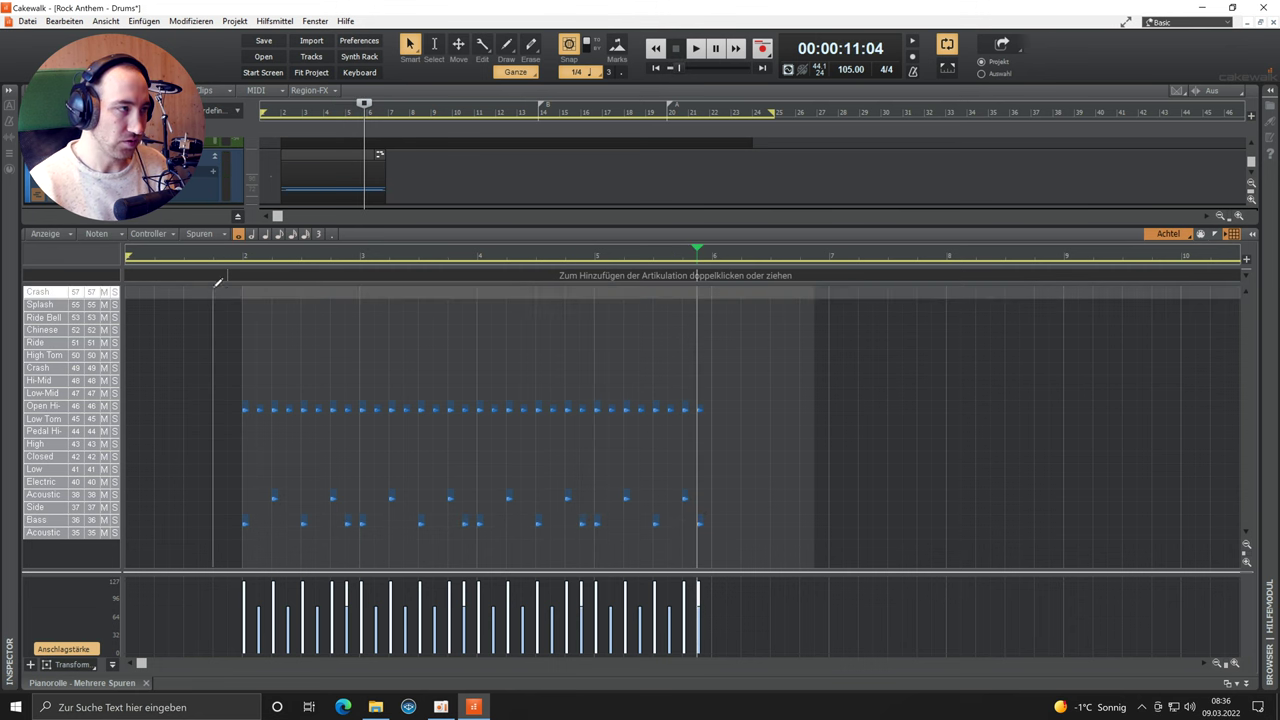
Step: Play back measures 2 to 5 to hear the pattern with the extra Bass hits
click(240, 256)
key(space)
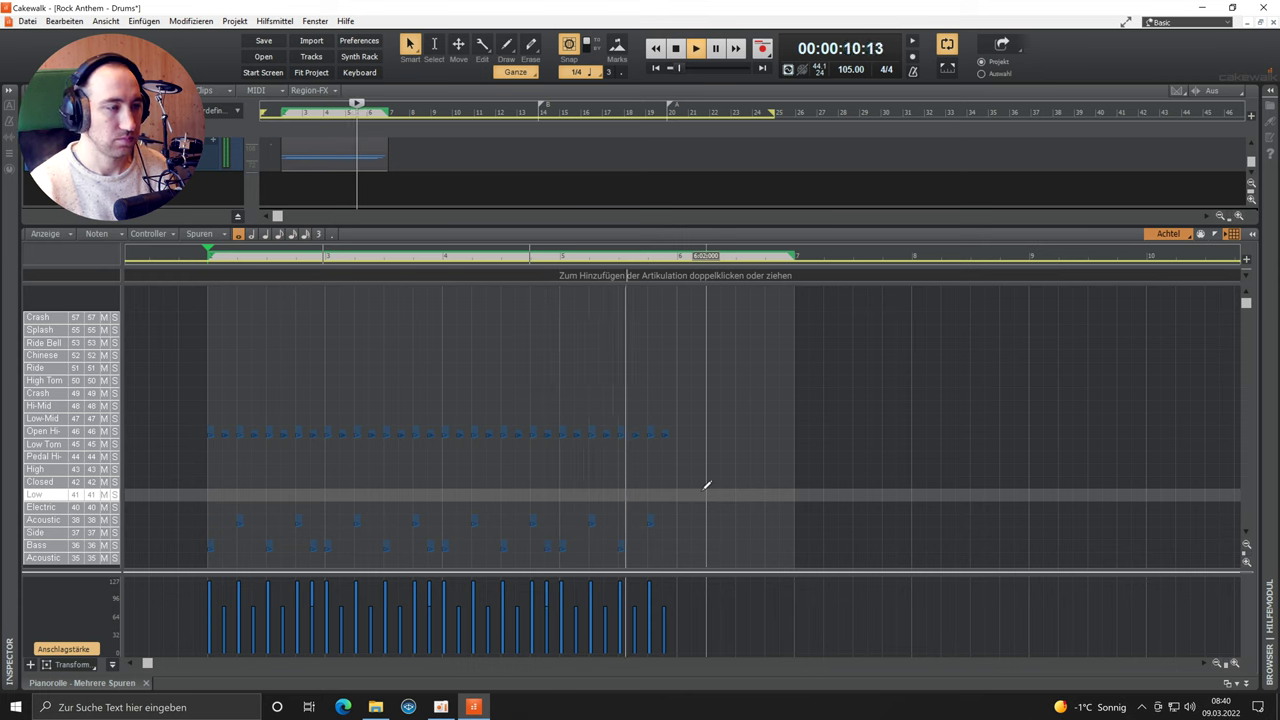
key(space)
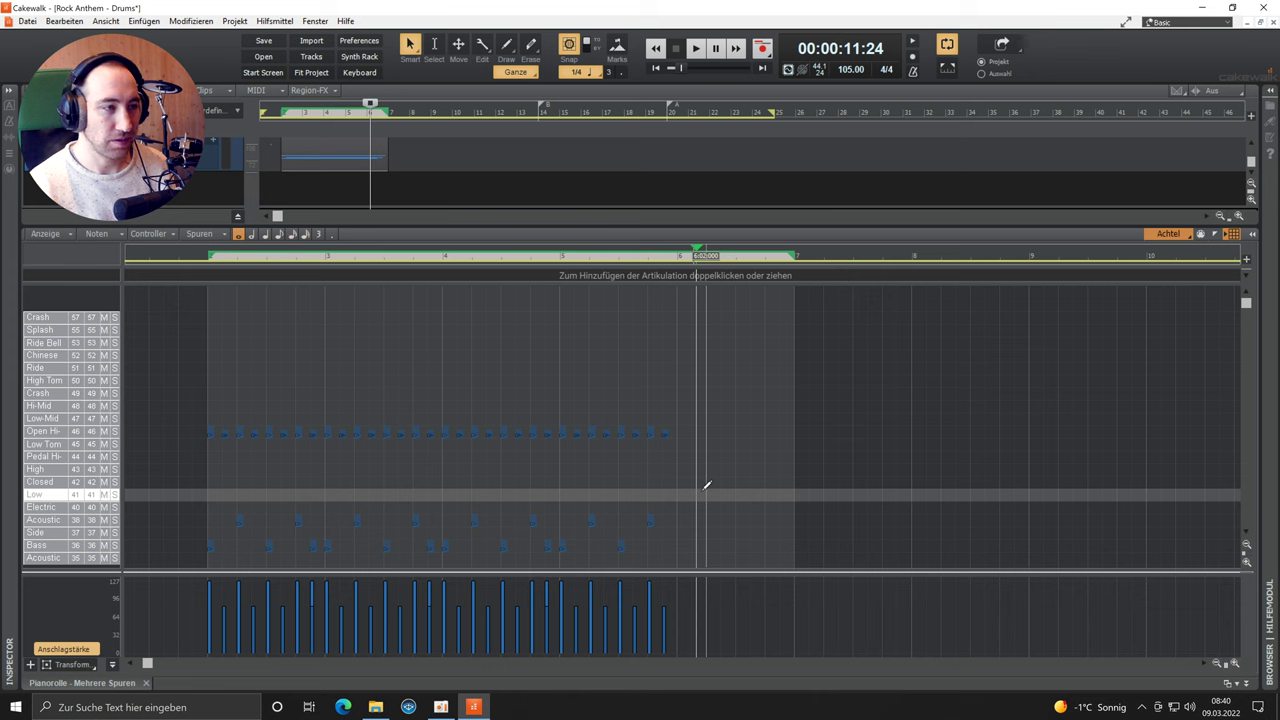
Step: Copy the four-measure beat to measure 6 and keep duplicating the growing pattern to measures 10 and 18
drag(730, 391, 684, 549)
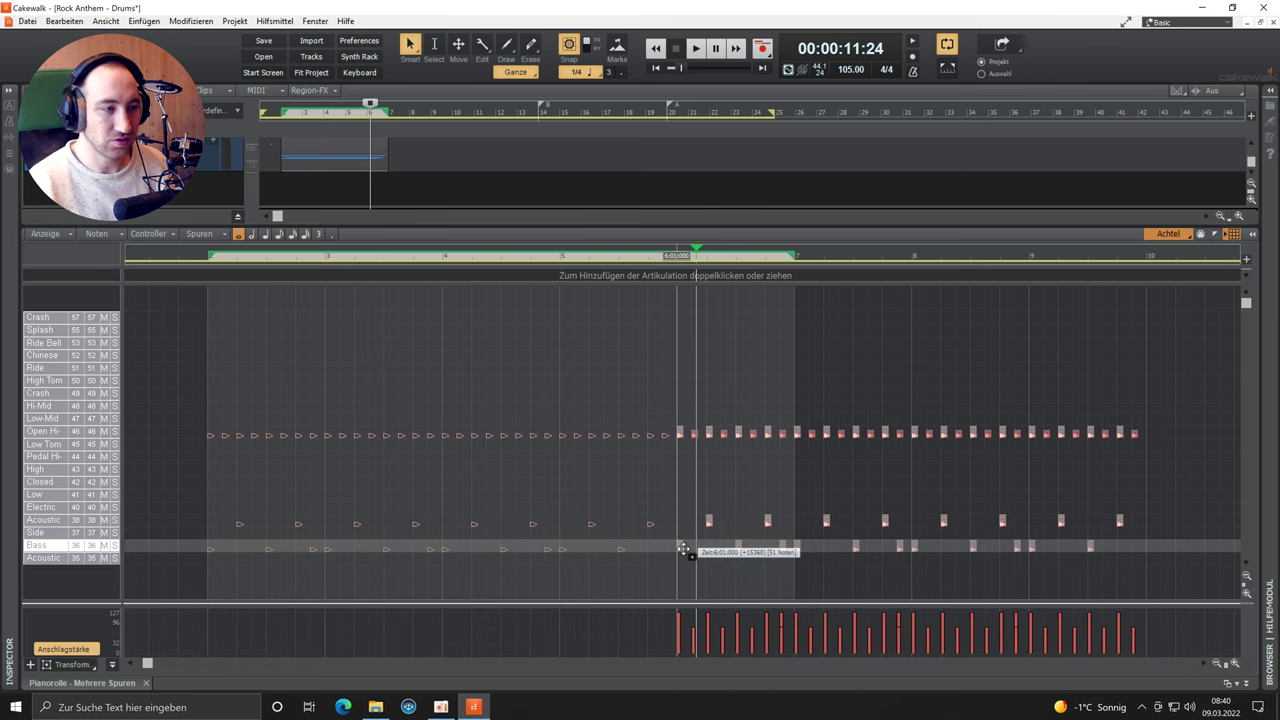
drag(683, 548, 684, 549)
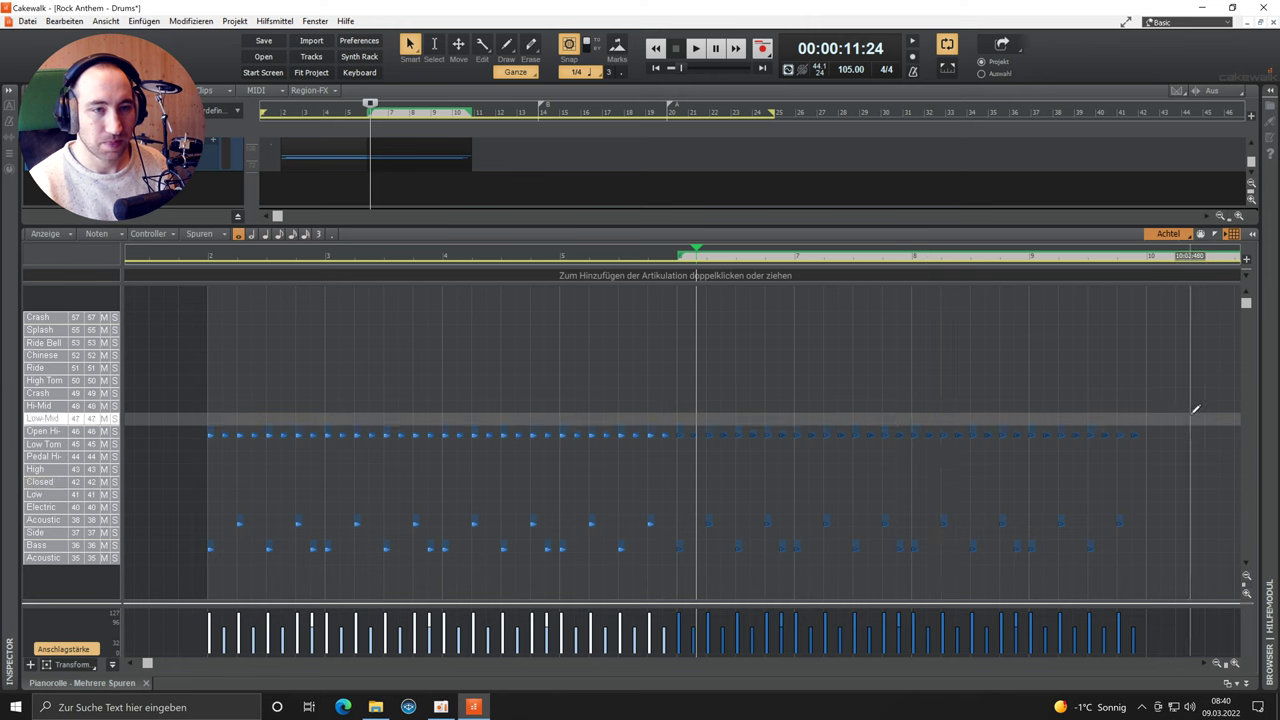
drag(1177, 403, 1151, 551)
scroll(1170, 480, right, 5)
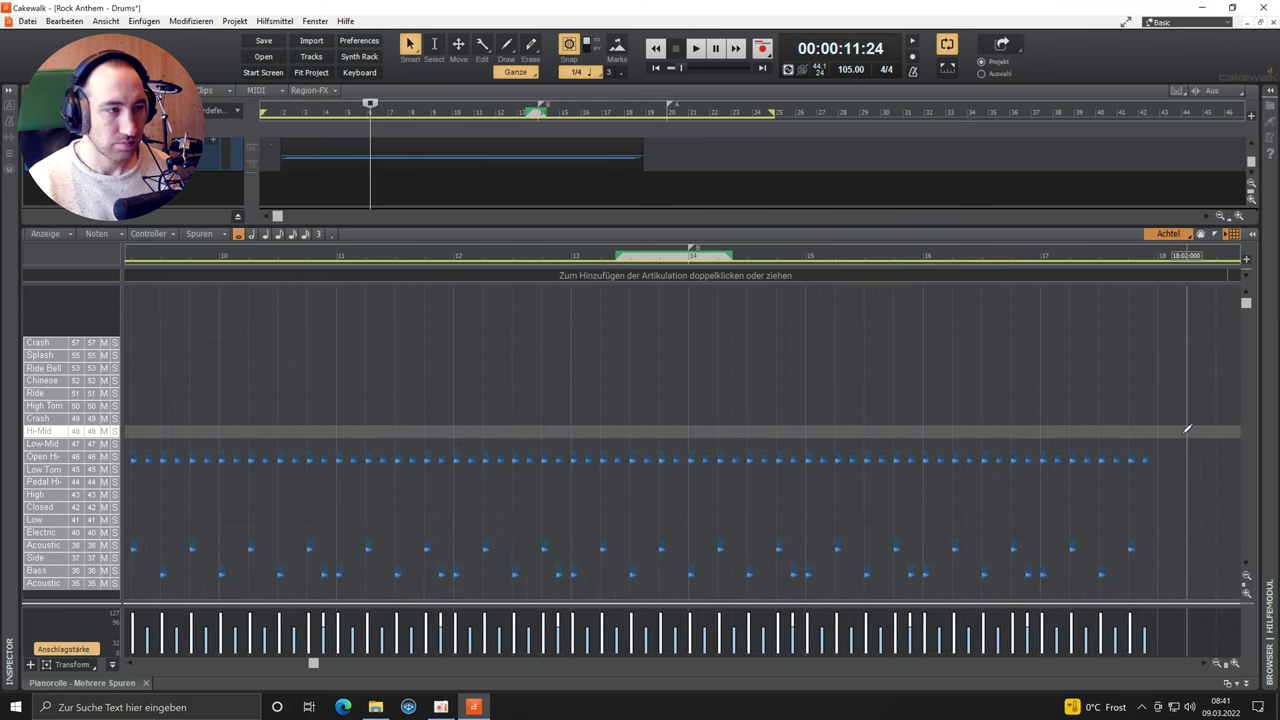
drag(1180, 436, 1166, 571)
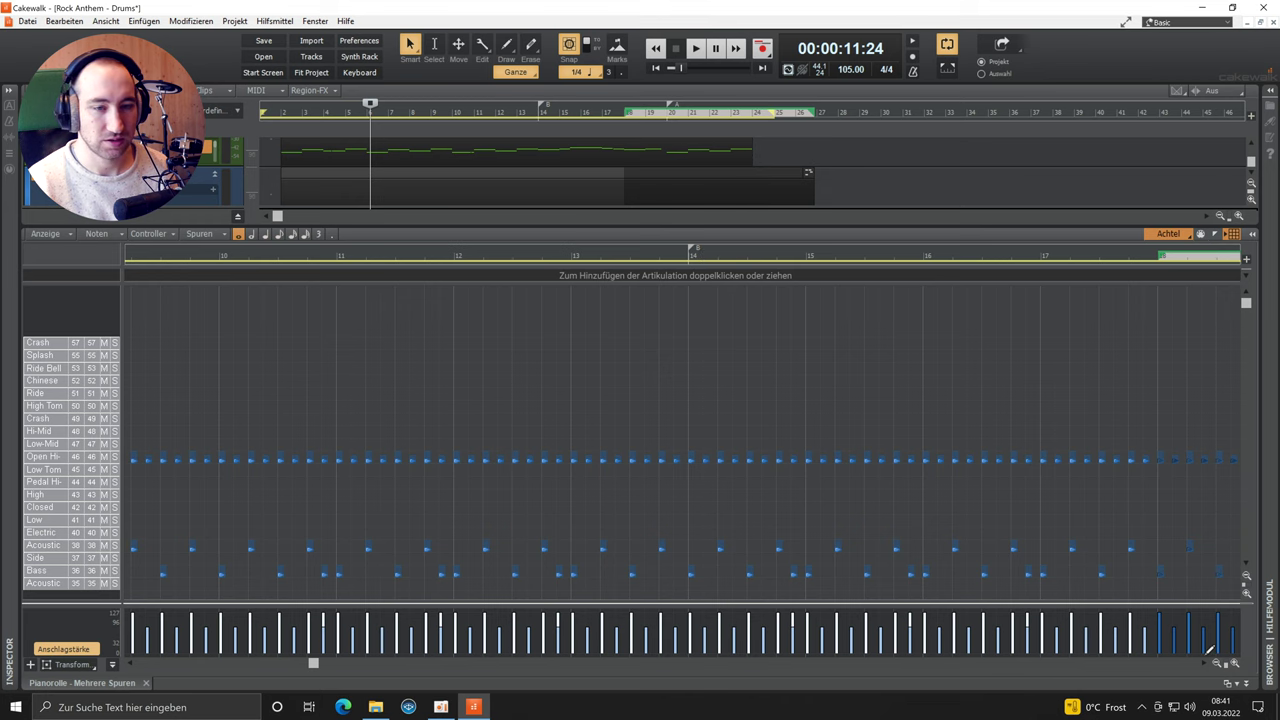
Step: Collapse the piano roll and trim the end of the Drums MIDI clip to match the Strings and Bass clips
click(1246, 683)
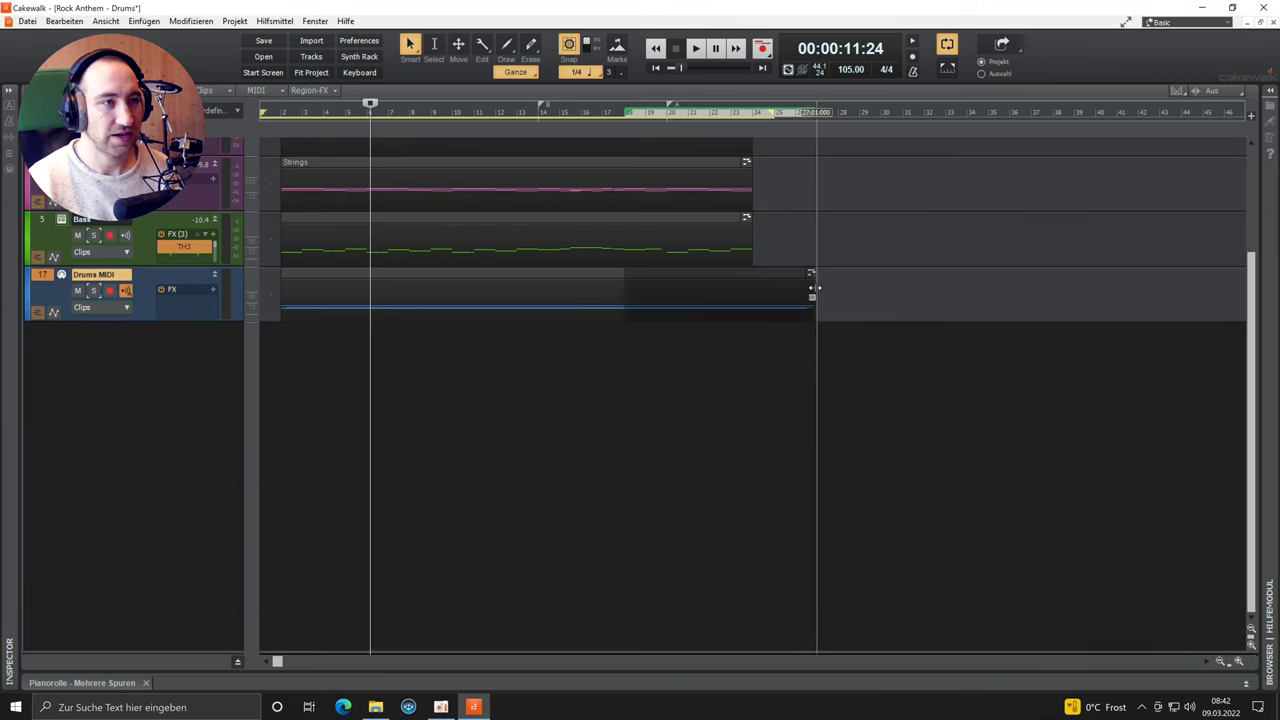
drag(815, 288, 753, 287)
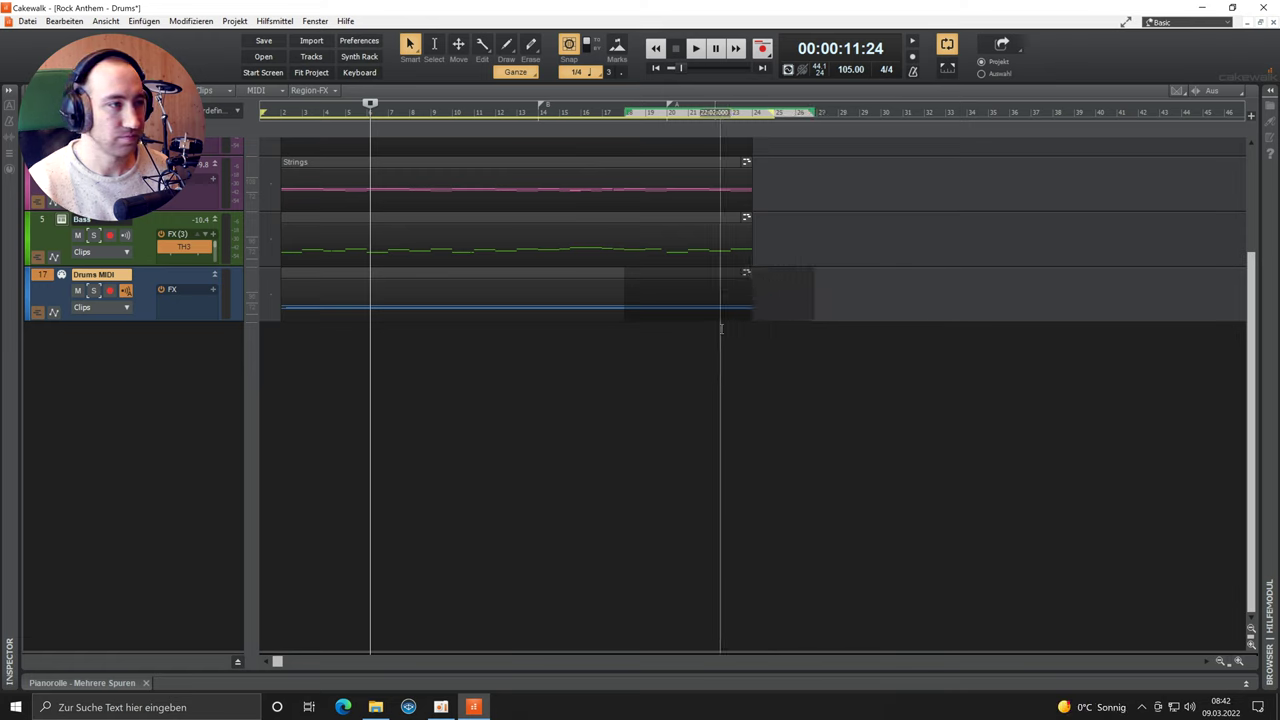
click(704, 360)
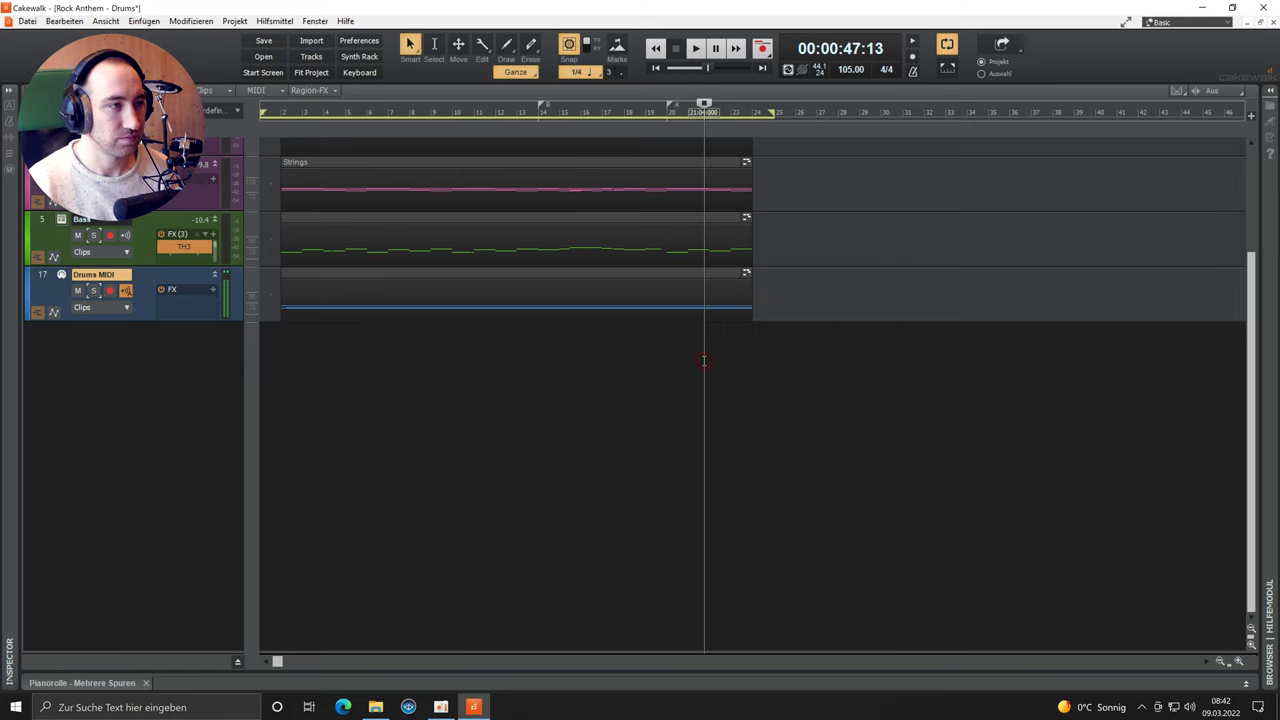
Step: Play the whole song from measure 2 to hear the drums with the other tracks
click(283, 112)
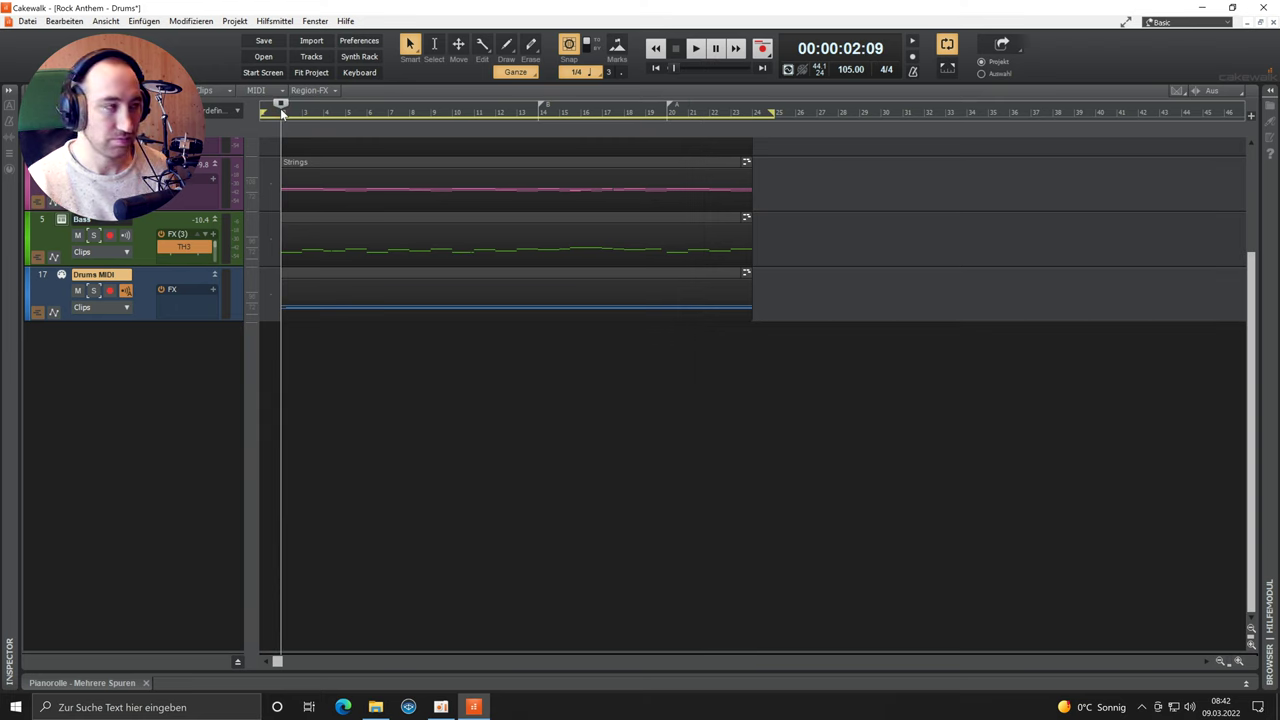
key(space)
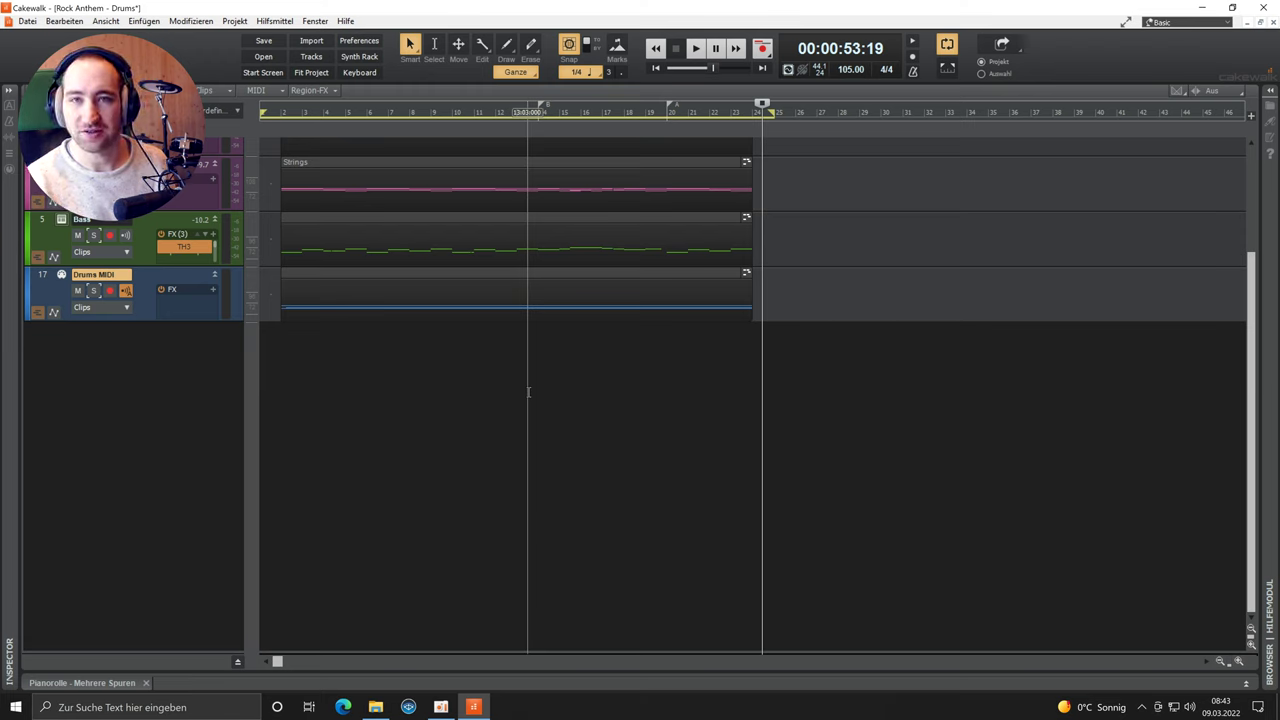
Step: Replace the Open Hi-Hat hit at the start of measure 2 with a Crash 49 hit of velocity about 98 and play it back
double_click(500, 274)
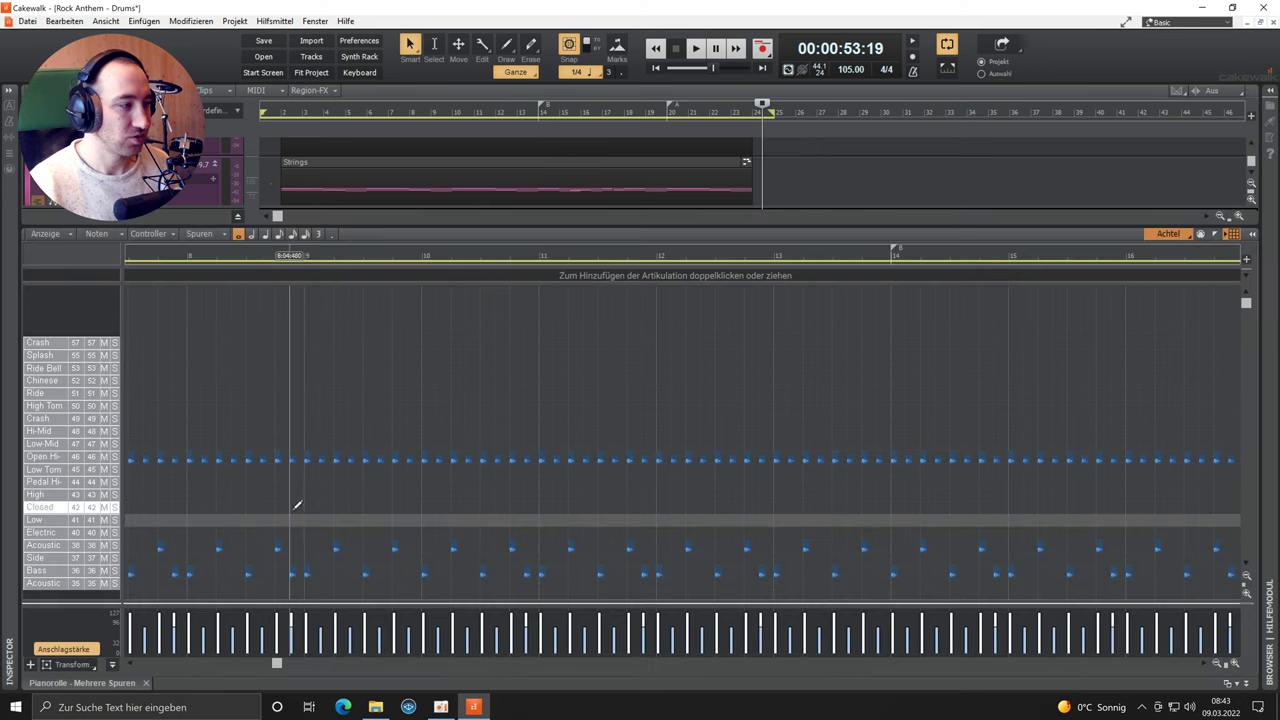
drag(280, 668, 144, 667)
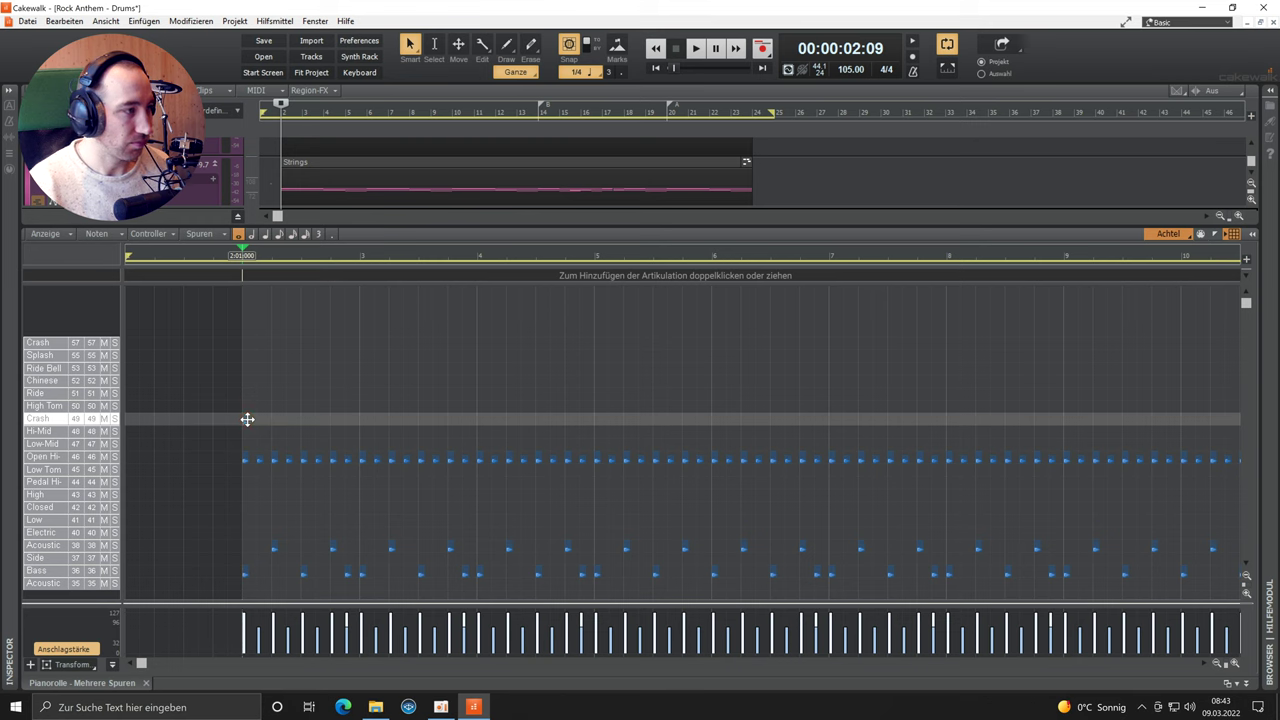
click(247, 419)
click(249, 418)
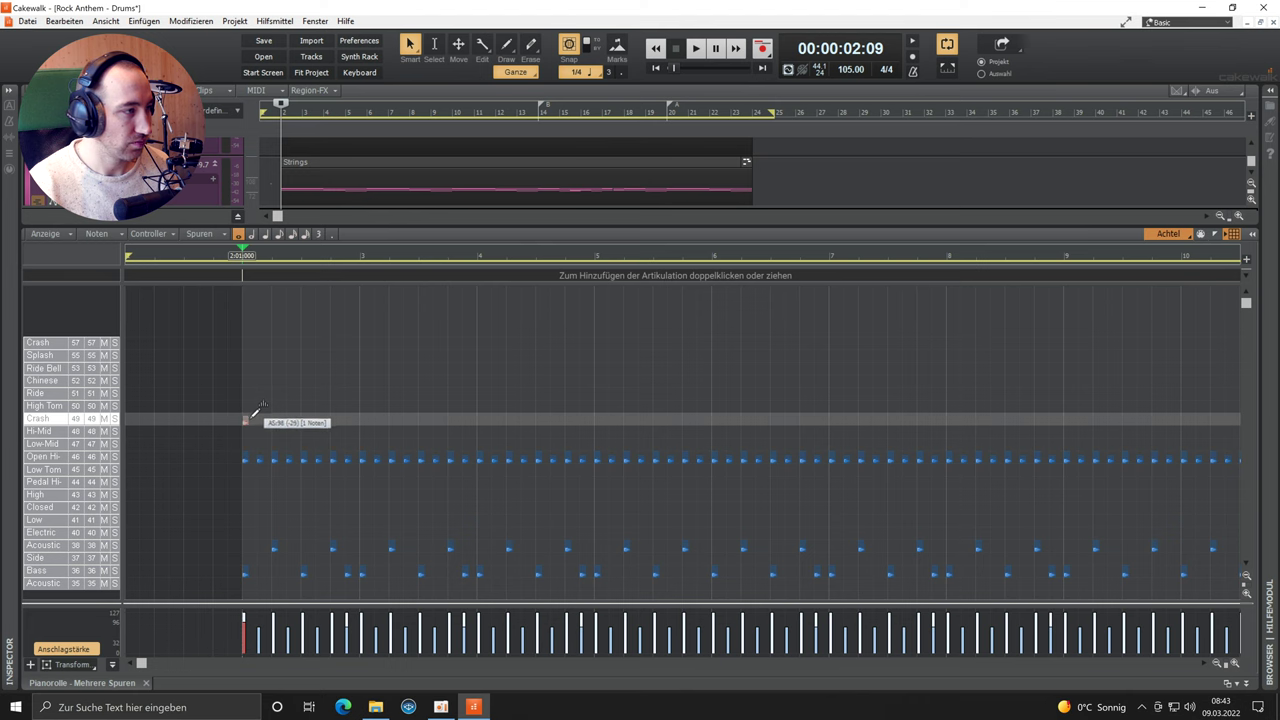
click(255, 412)
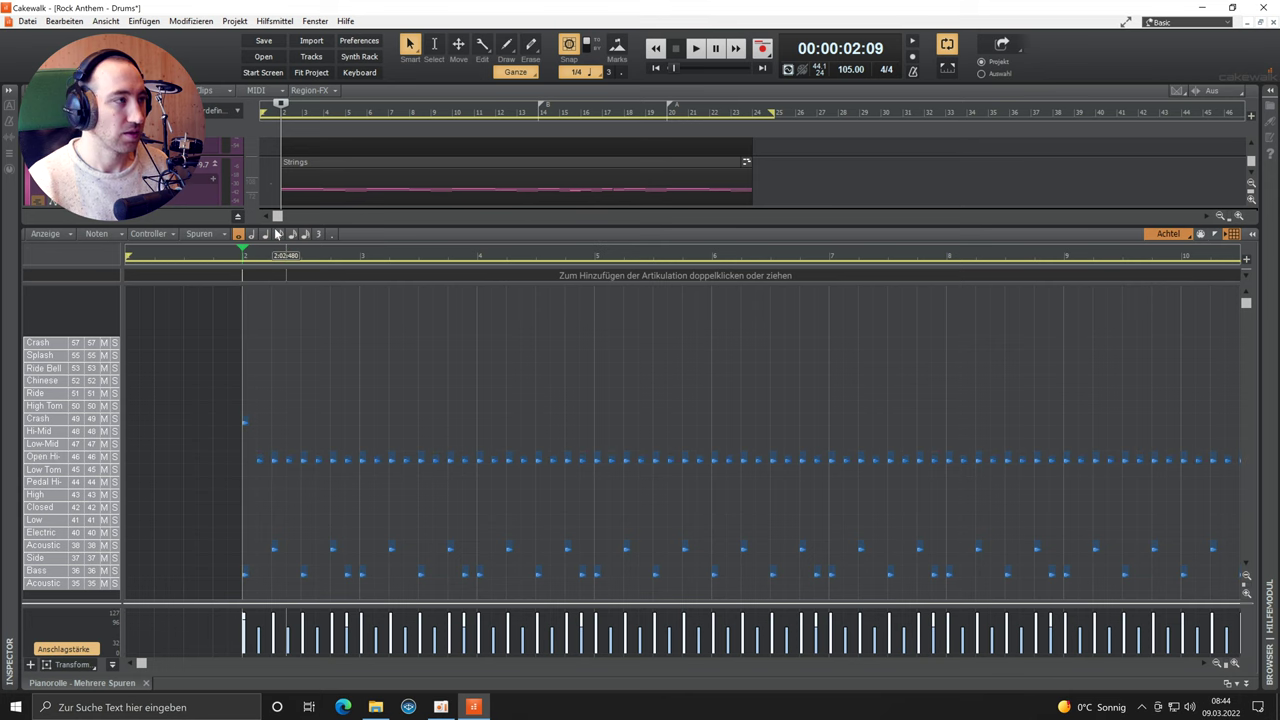
click(179, 257)
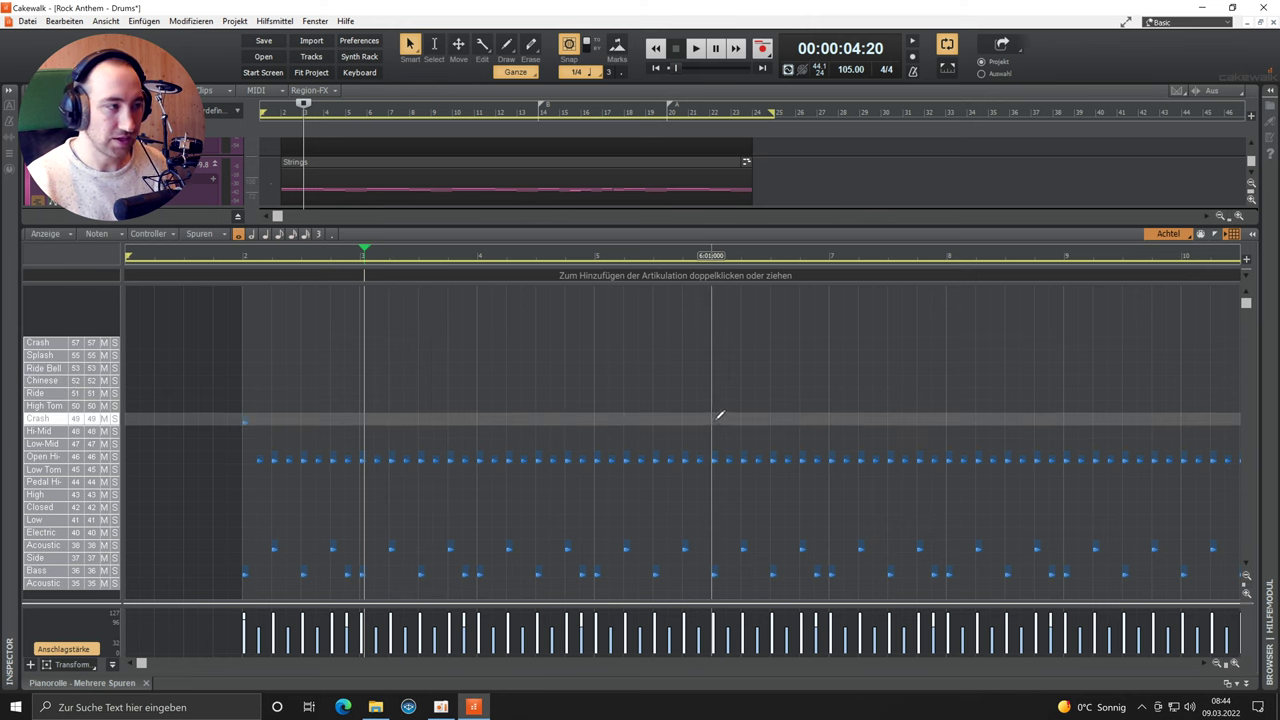
Step: Copy the Crash 49 hit to the first beat of measures 6 and 10, deleting the Open Hi-Hat notes there
drag(244, 421, 712, 421)
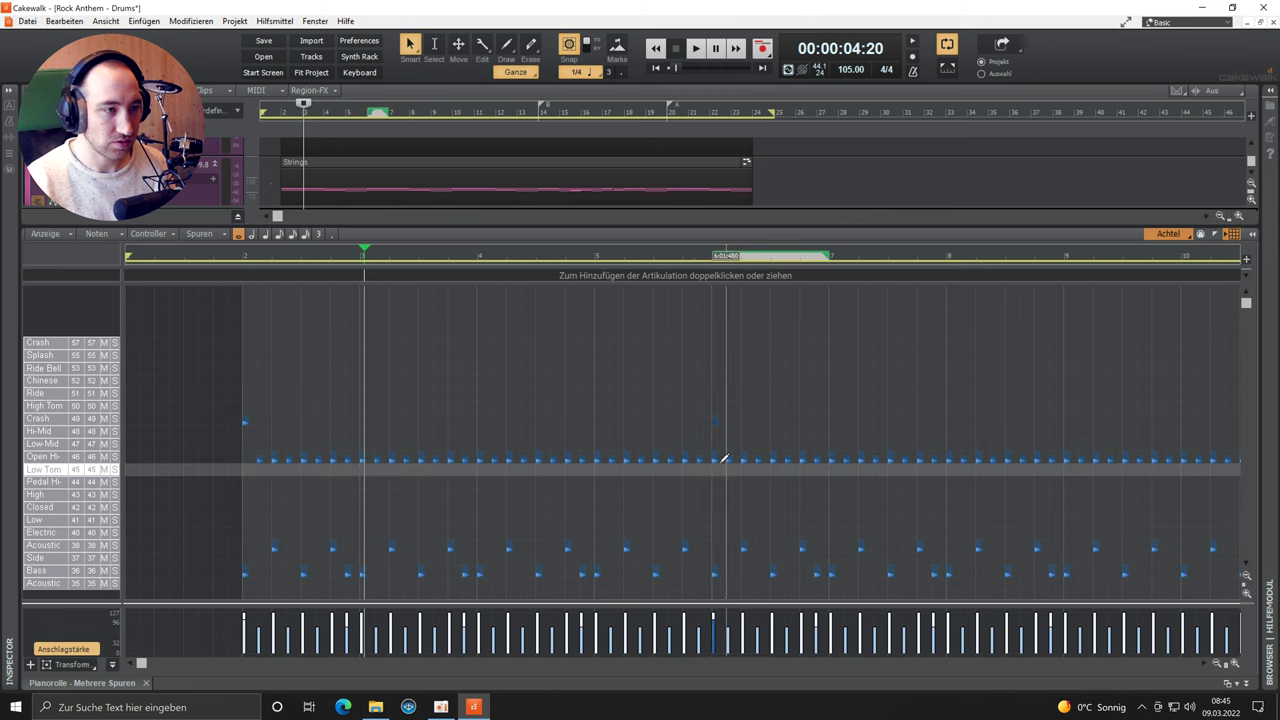
right_click(714, 460)
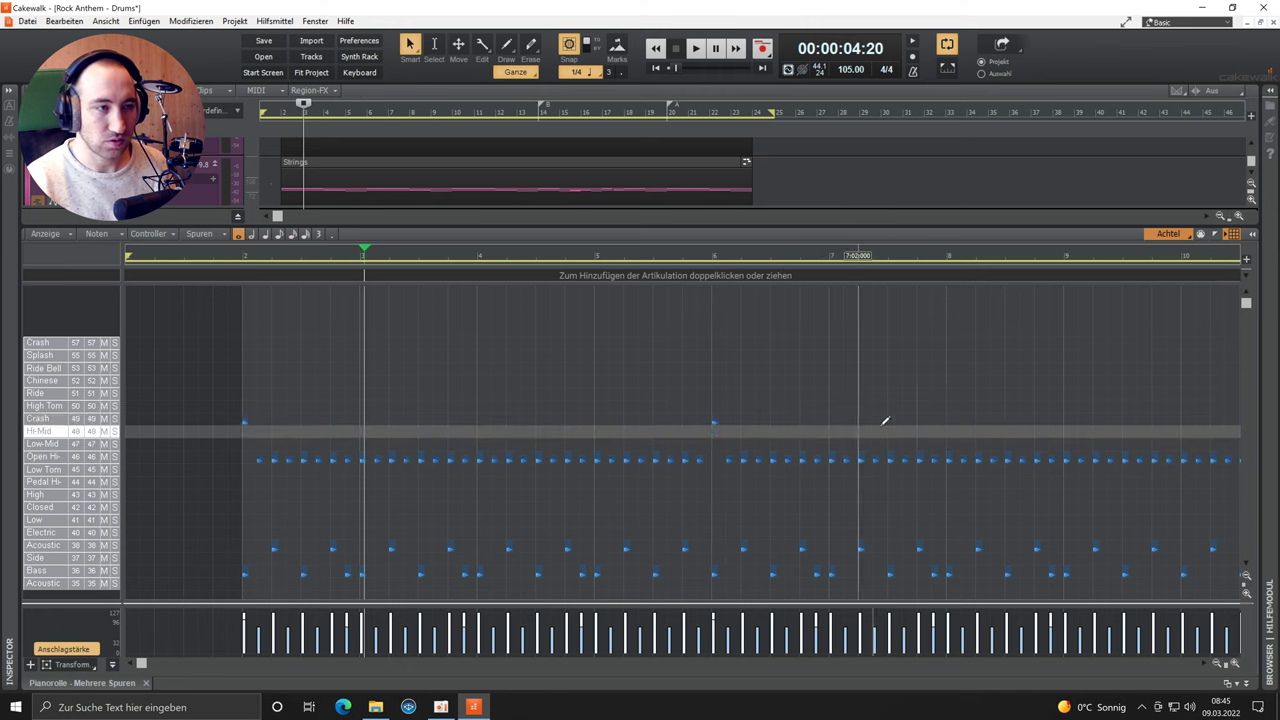
scroll(791, 420, right, 2)
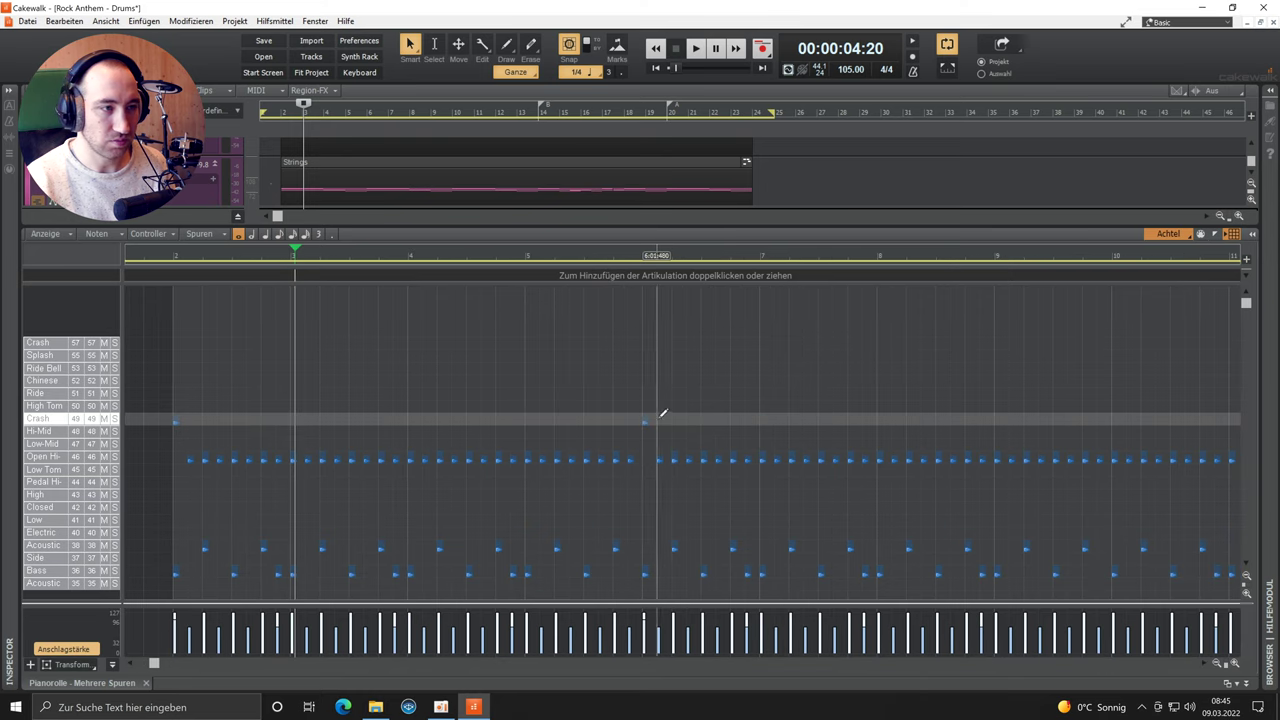
drag(644, 422, 1116, 424)
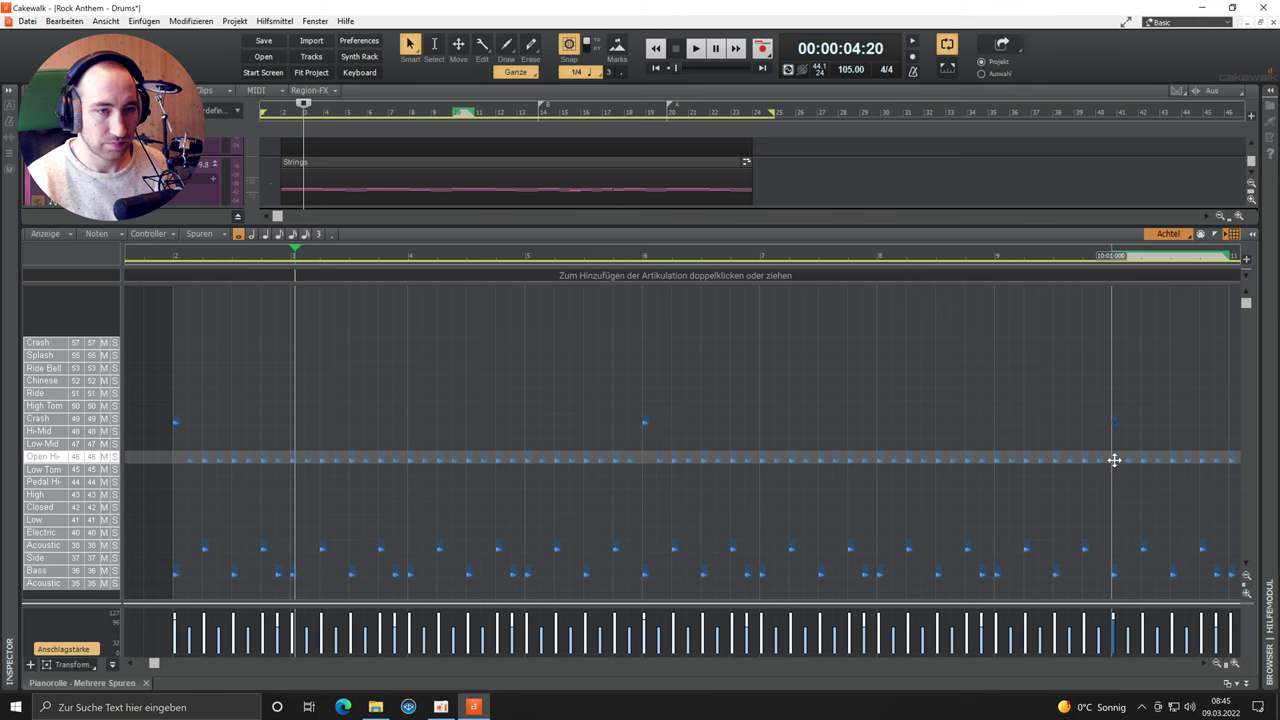
Step: Play back from measure 5 to hear the Crash hit at the start of measure 6
click(528, 257)
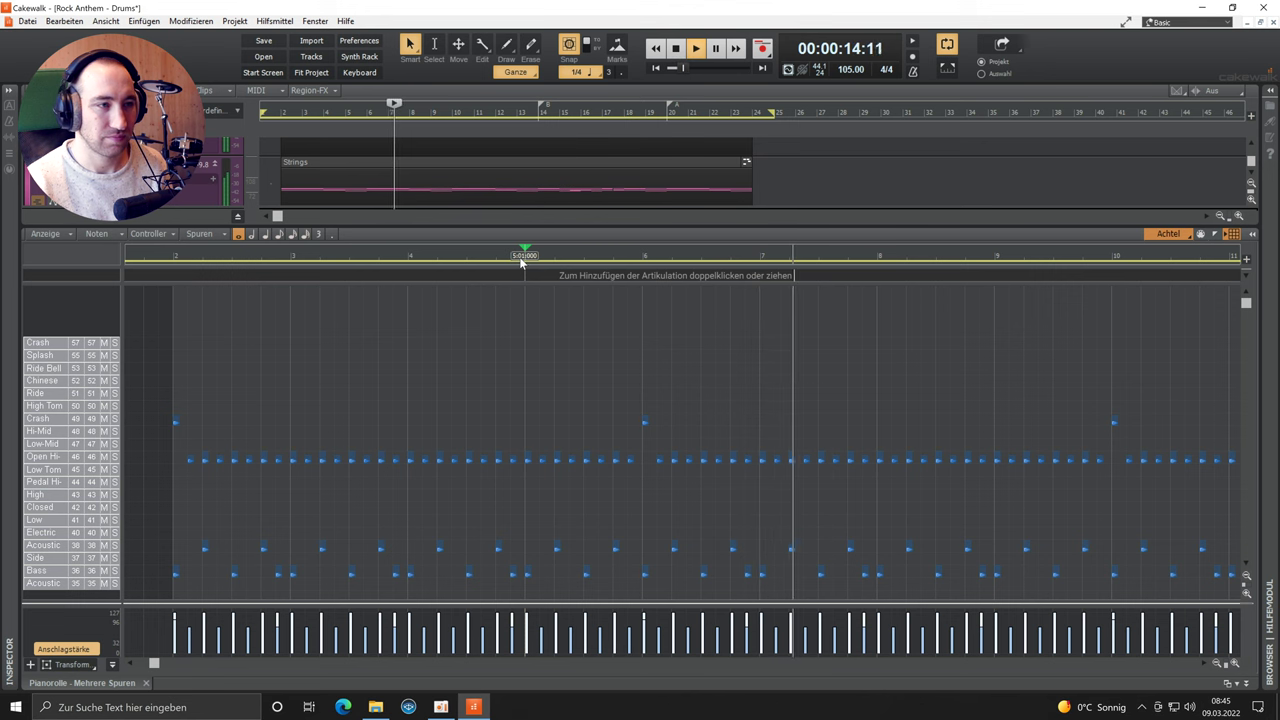
key(space)
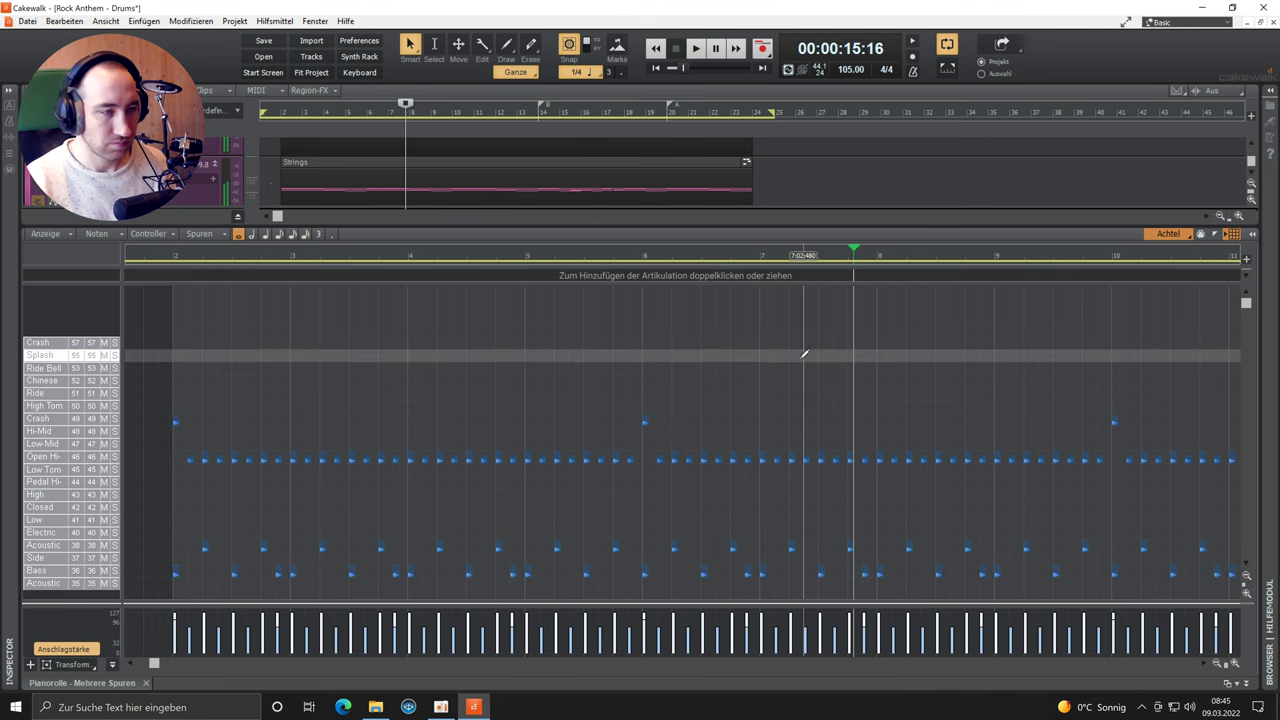
Step: Copy the Crash 49 hit to the first beat of measures 14 and 20, deleting the Open Hi-Hat notes there
scroll(846, 378, left, 2)
scroll(846, 382, right, 7)
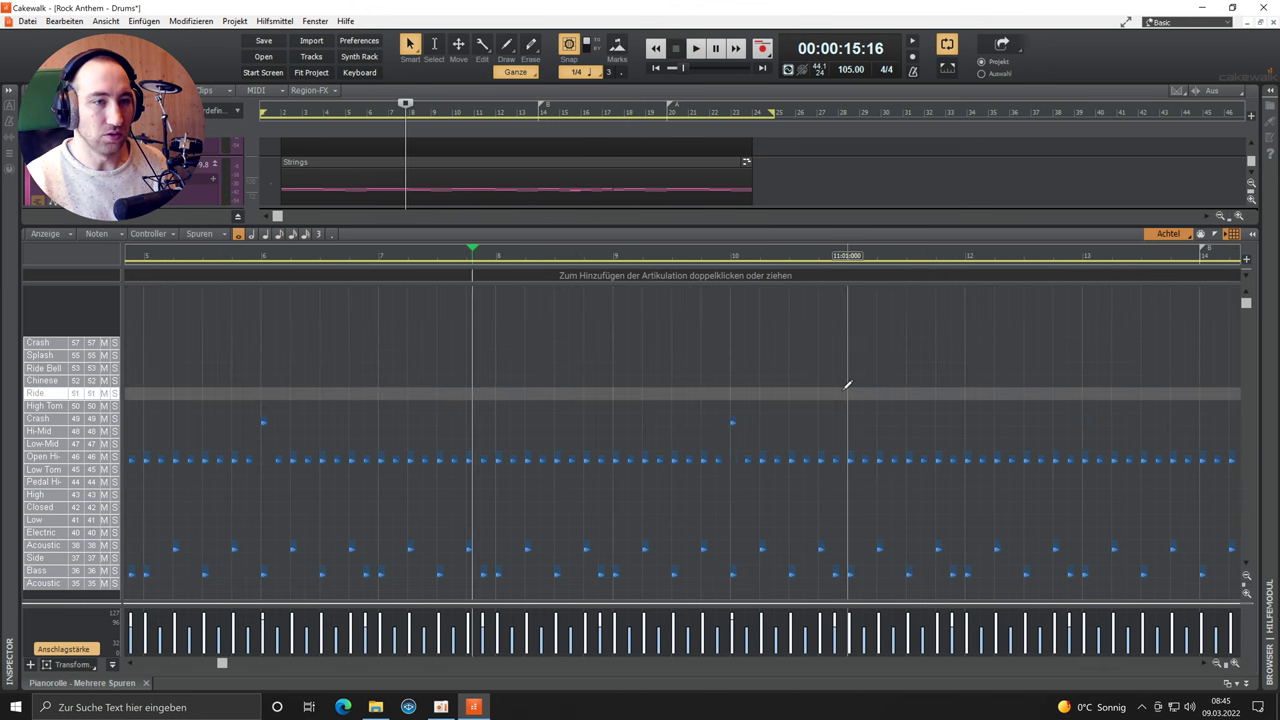
scroll(777, 423, right, 1)
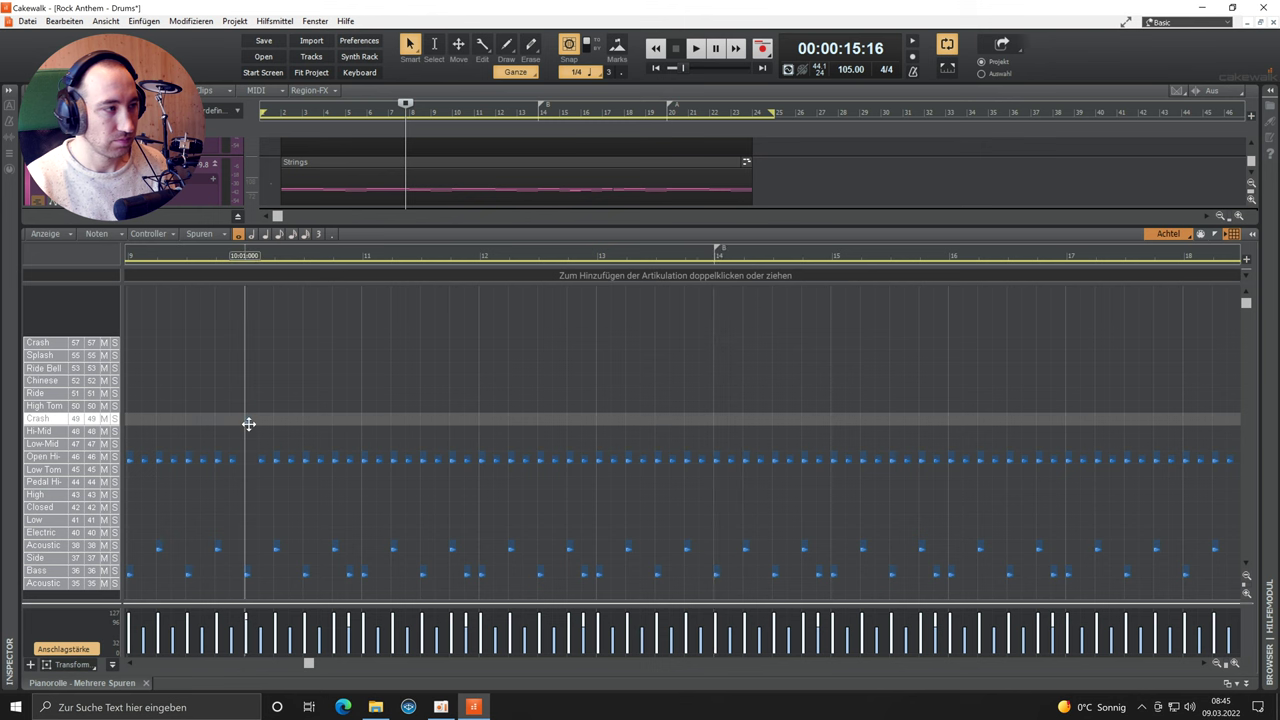
drag(248, 422, 717, 423)
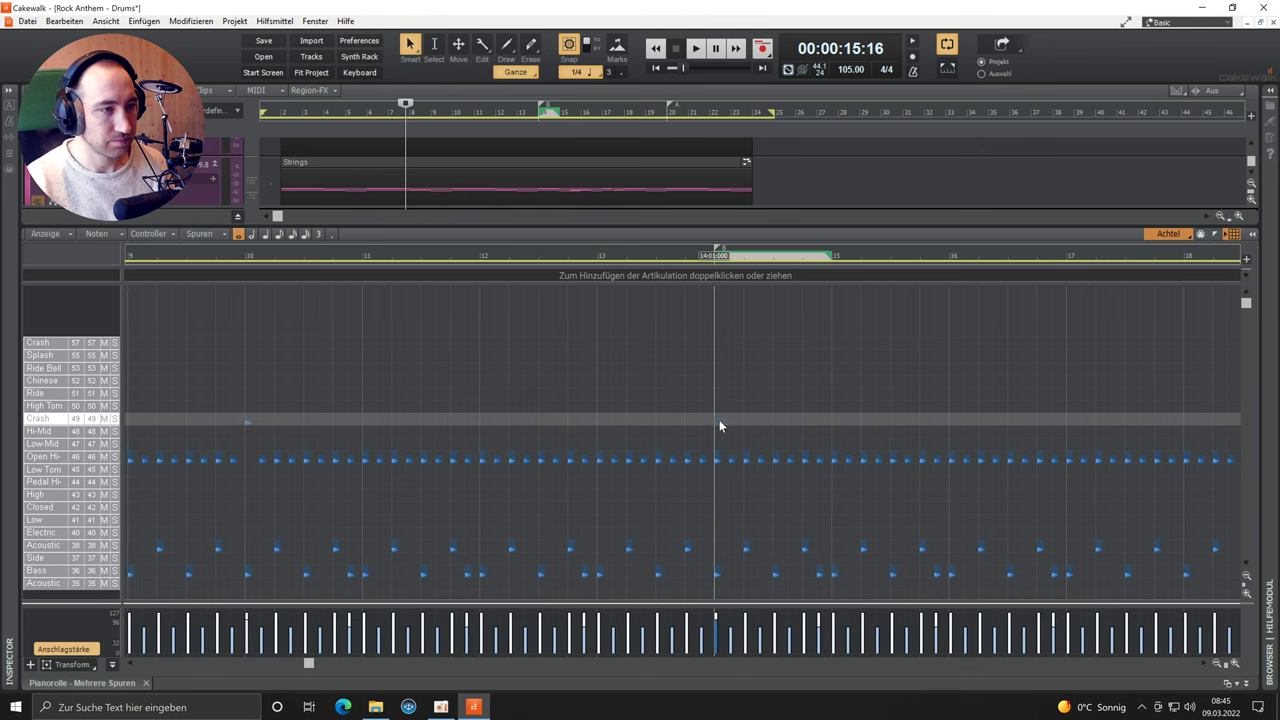
scroll(900, 410, right, 5)
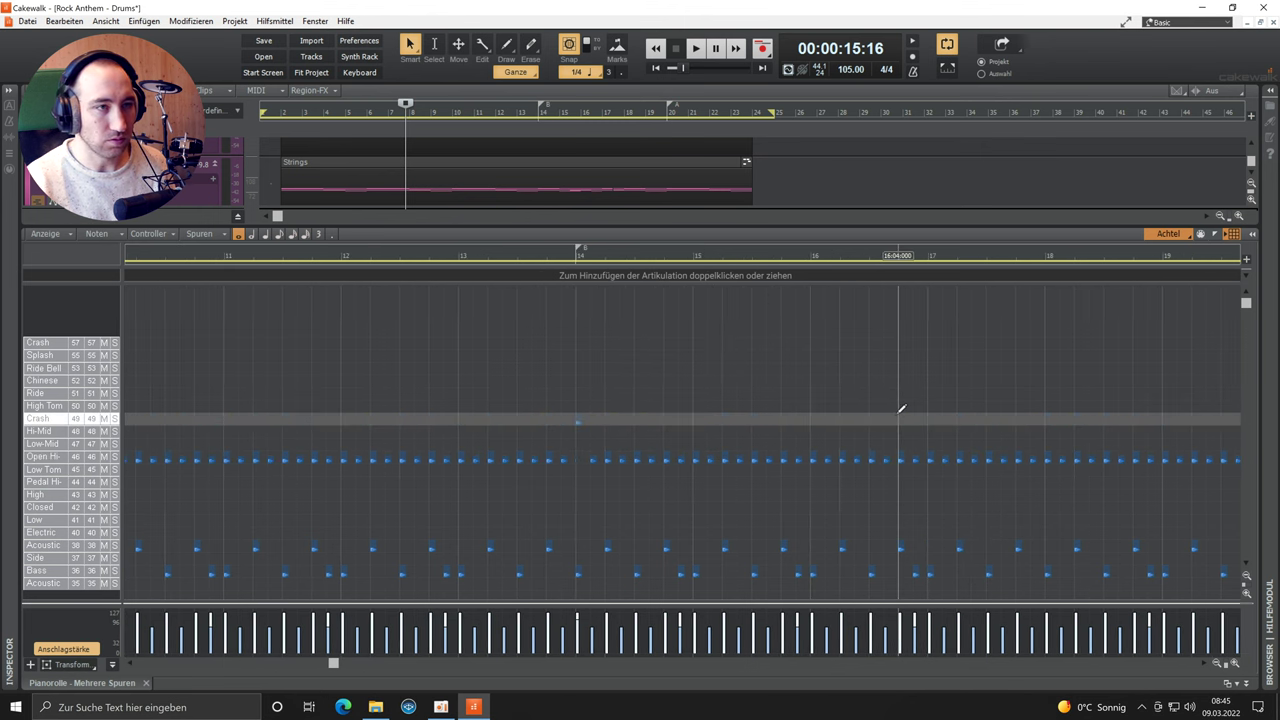
scroll(831, 337, right, 1)
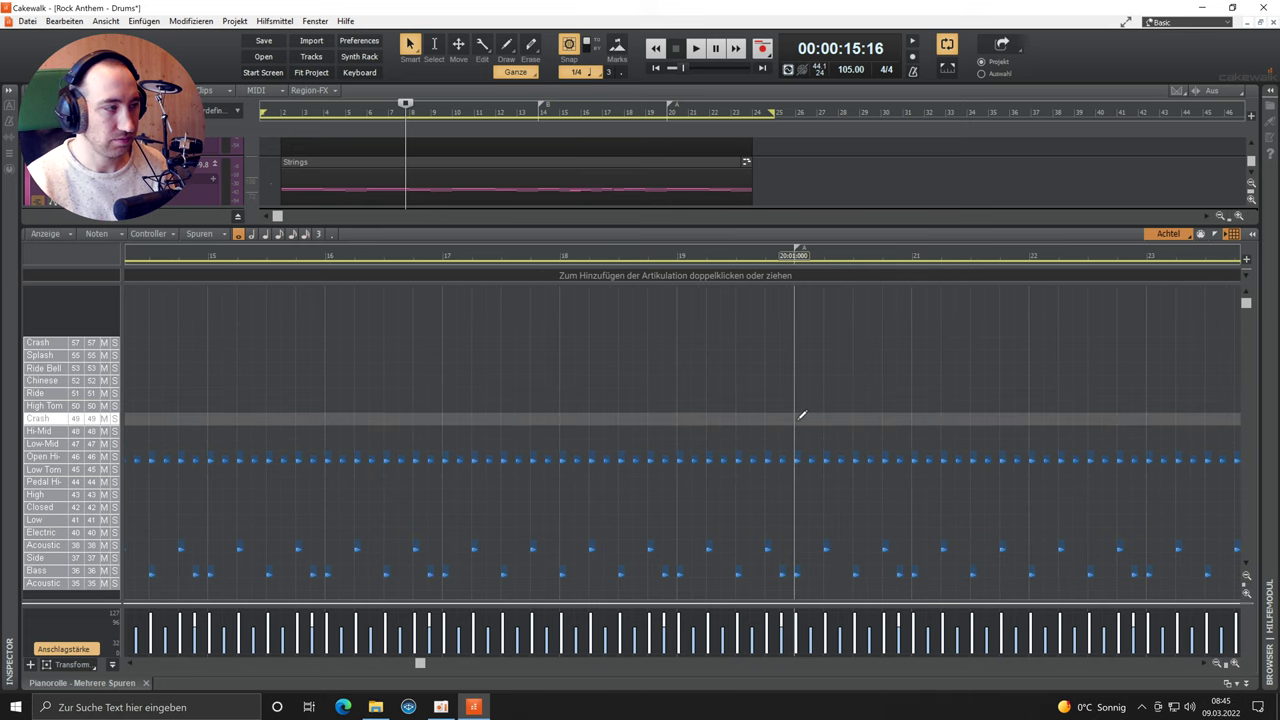
scroll(520, 374, left, 3)
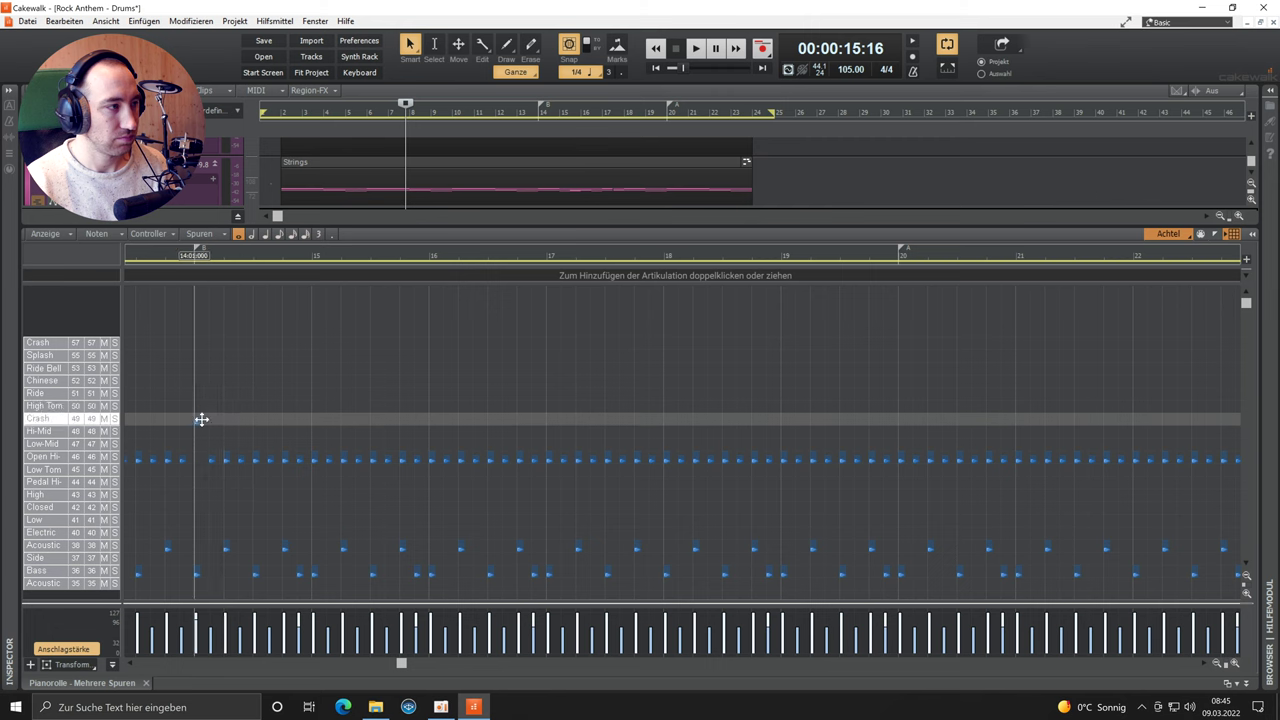
drag(197, 422, 900, 424)
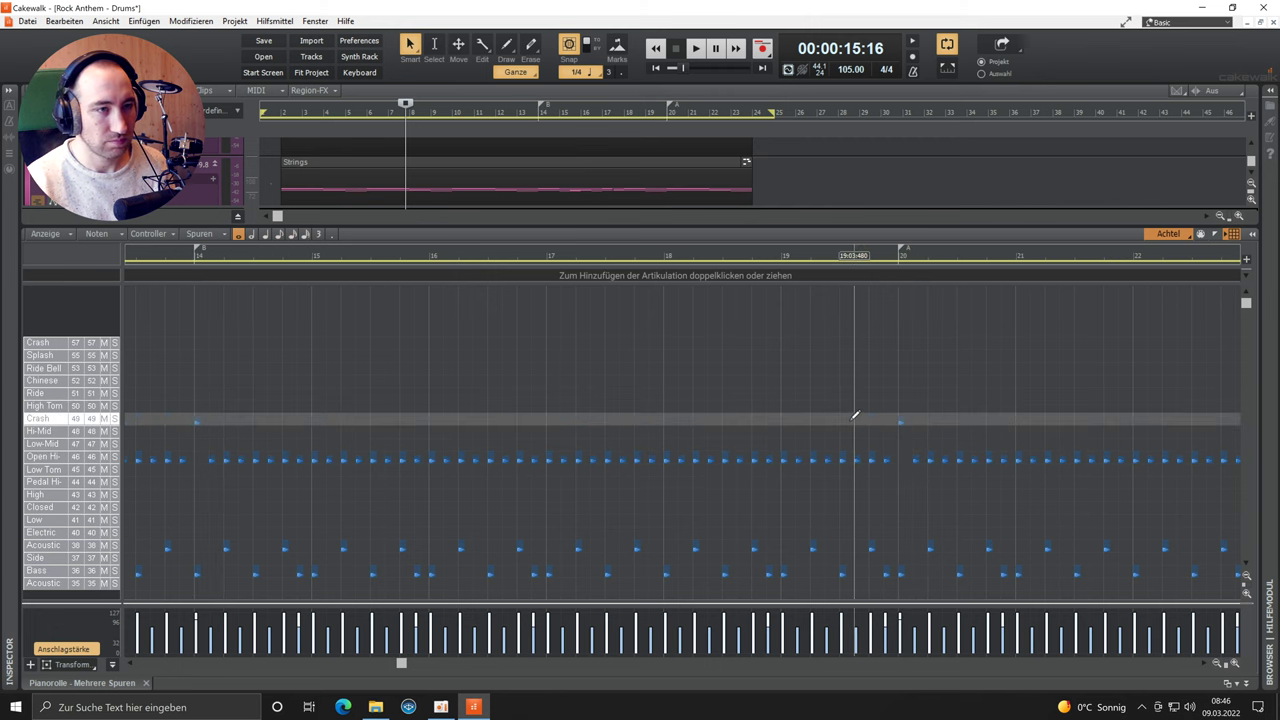
Step: Play back the whole drum track from measure 2 to hear the crash accents
scroll(551, 420, left, 10)
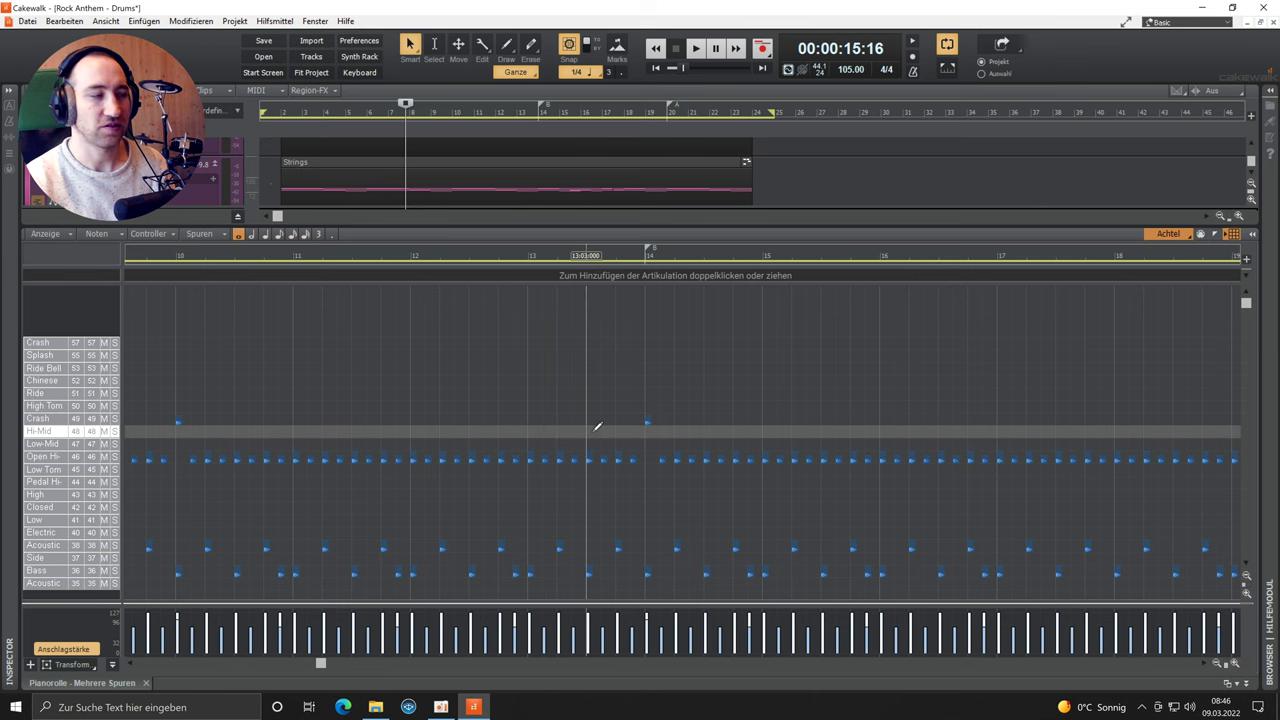
scroll(574, 423, left, 7)
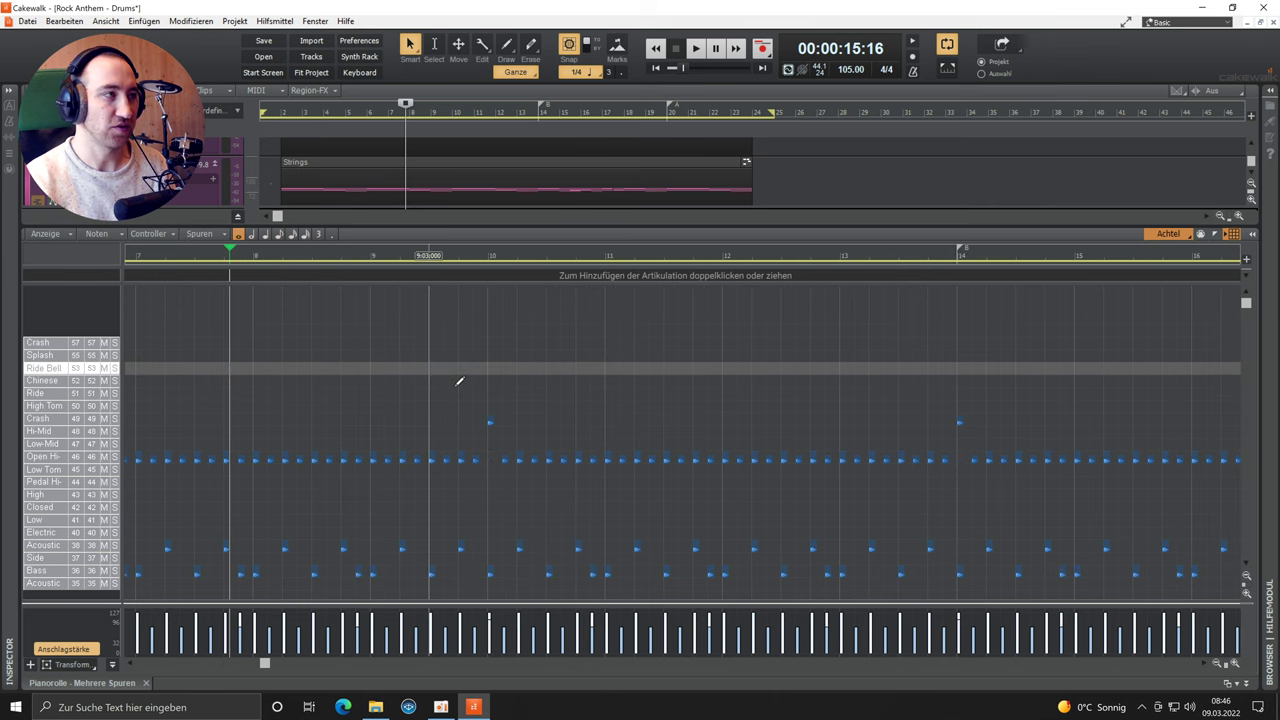
click(287, 113)
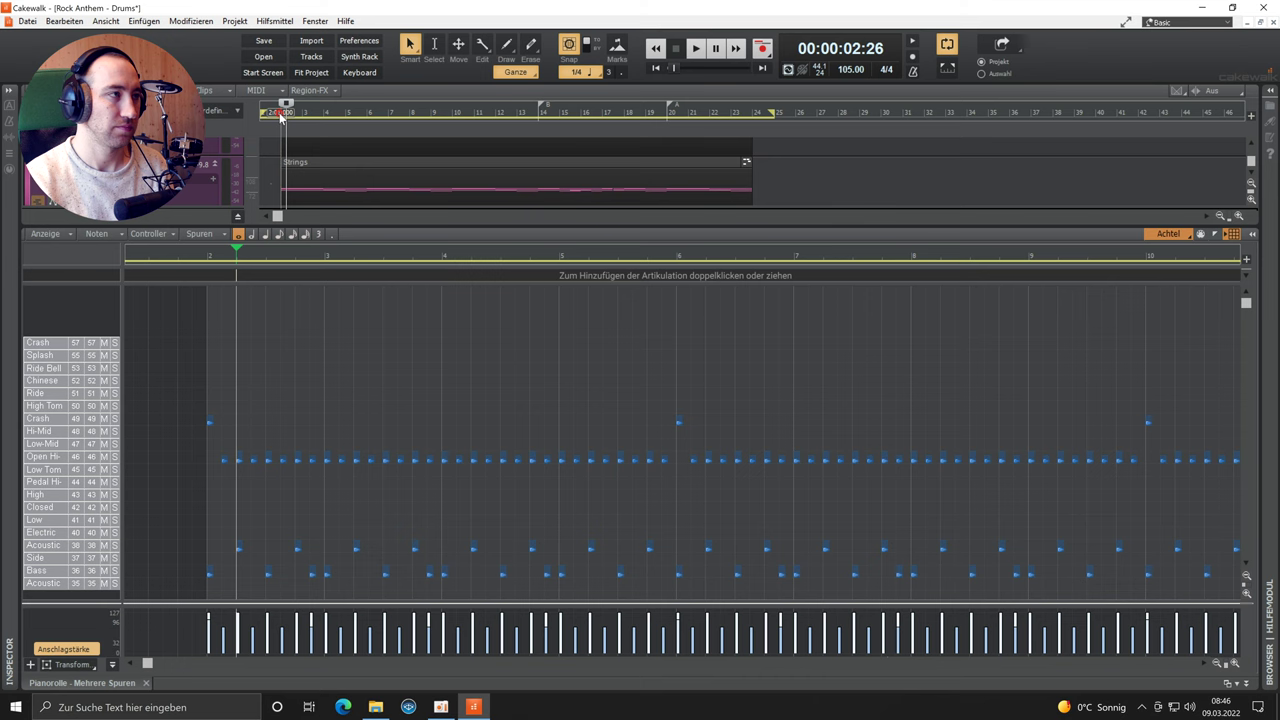
click(282, 113)
key(space)
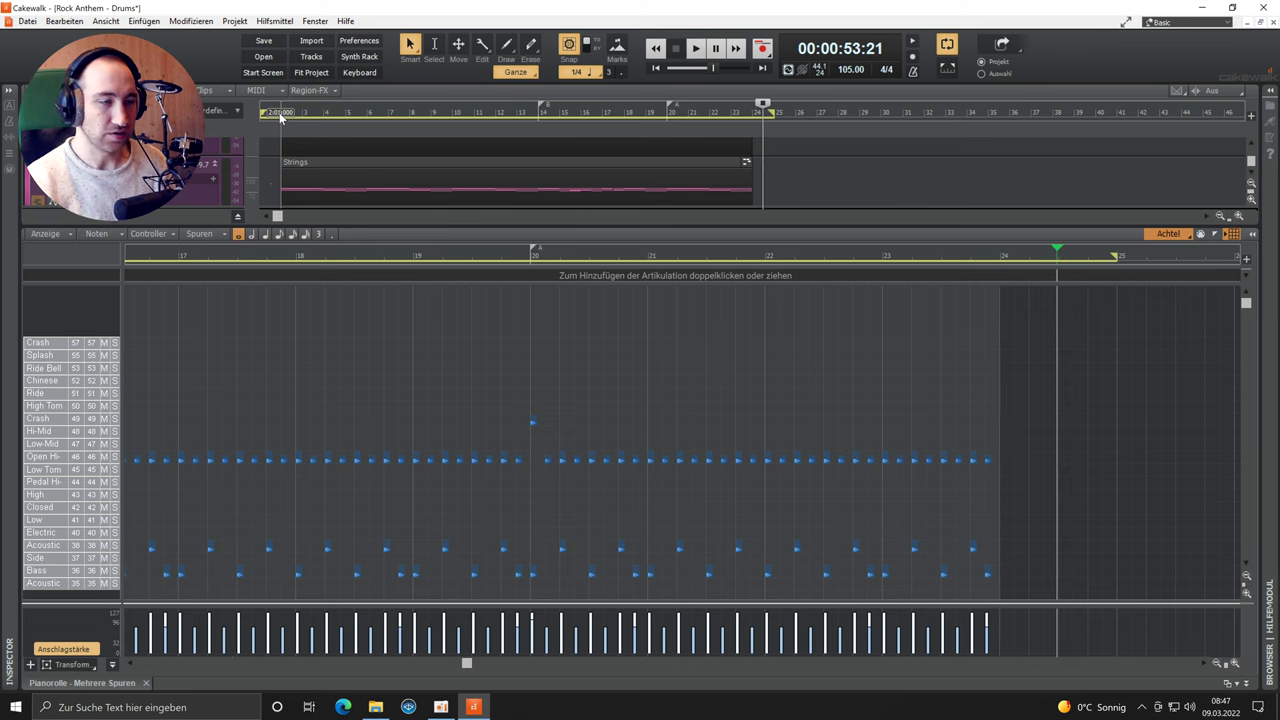
Step: Locate the ending from measure 23 and delete all drum notes after the first beat of that measure
click(950, 256)
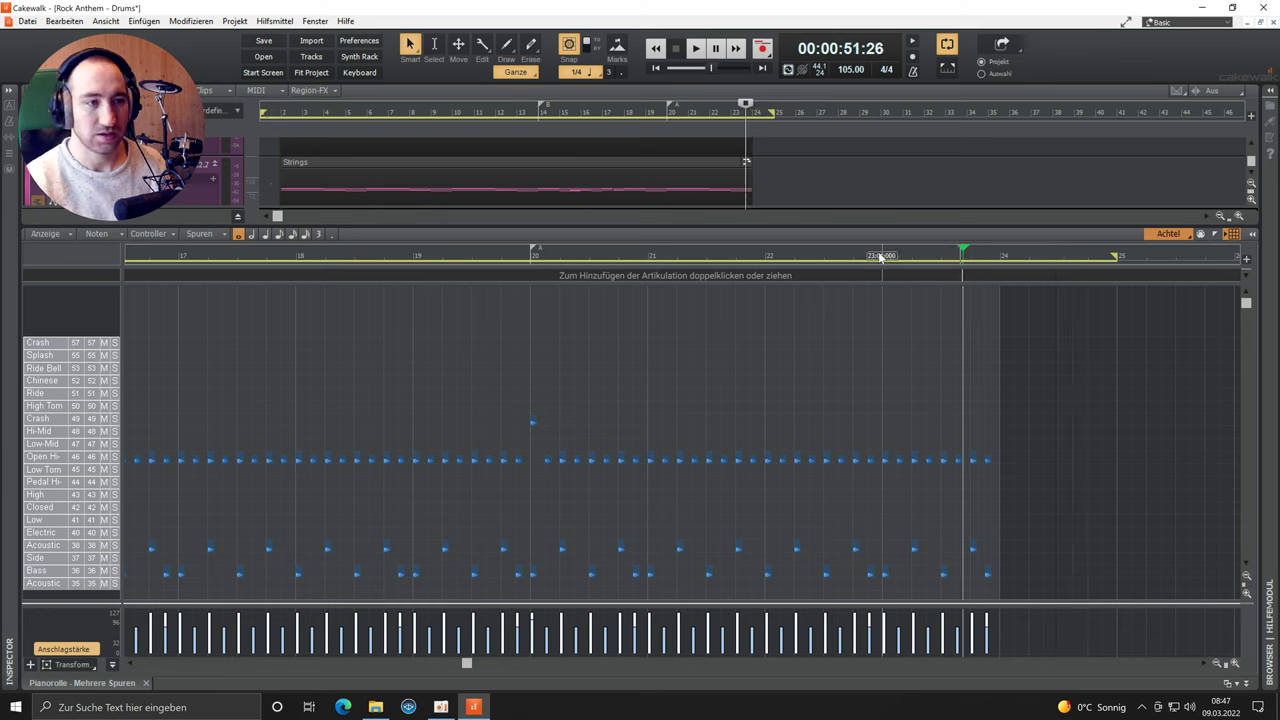
click(880, 256)
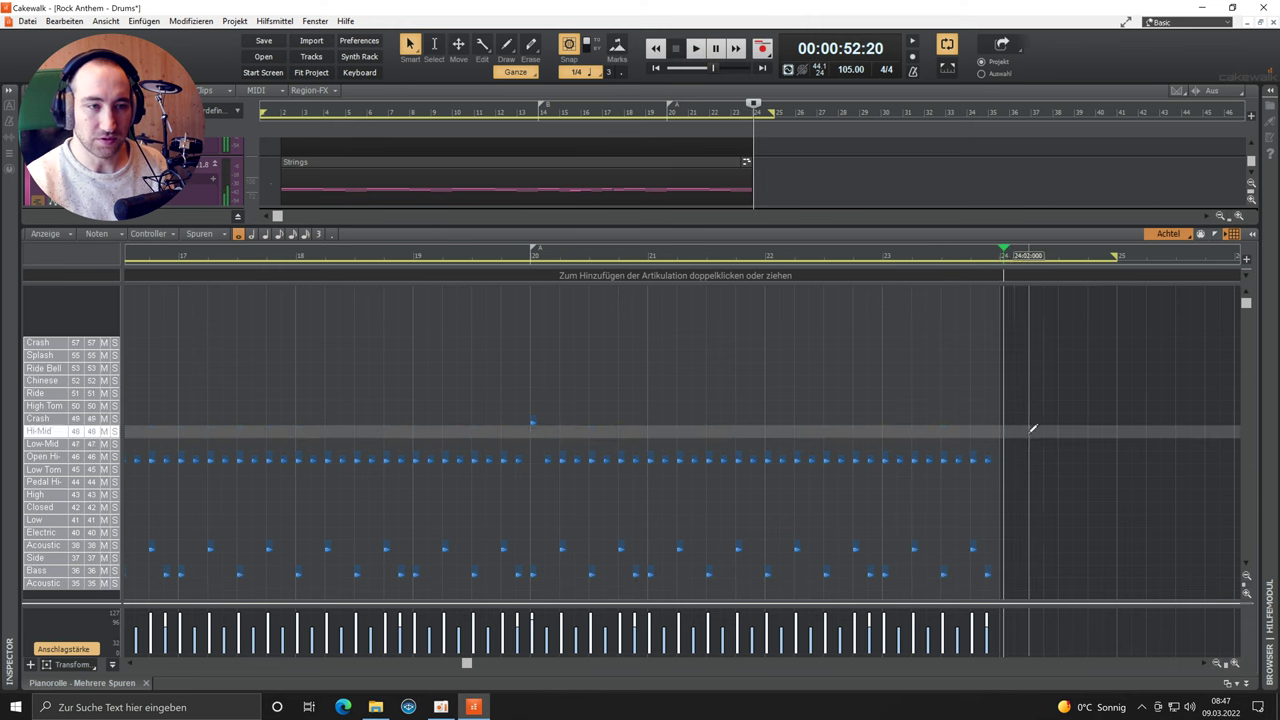
drag(1034, 421, 902, 584)
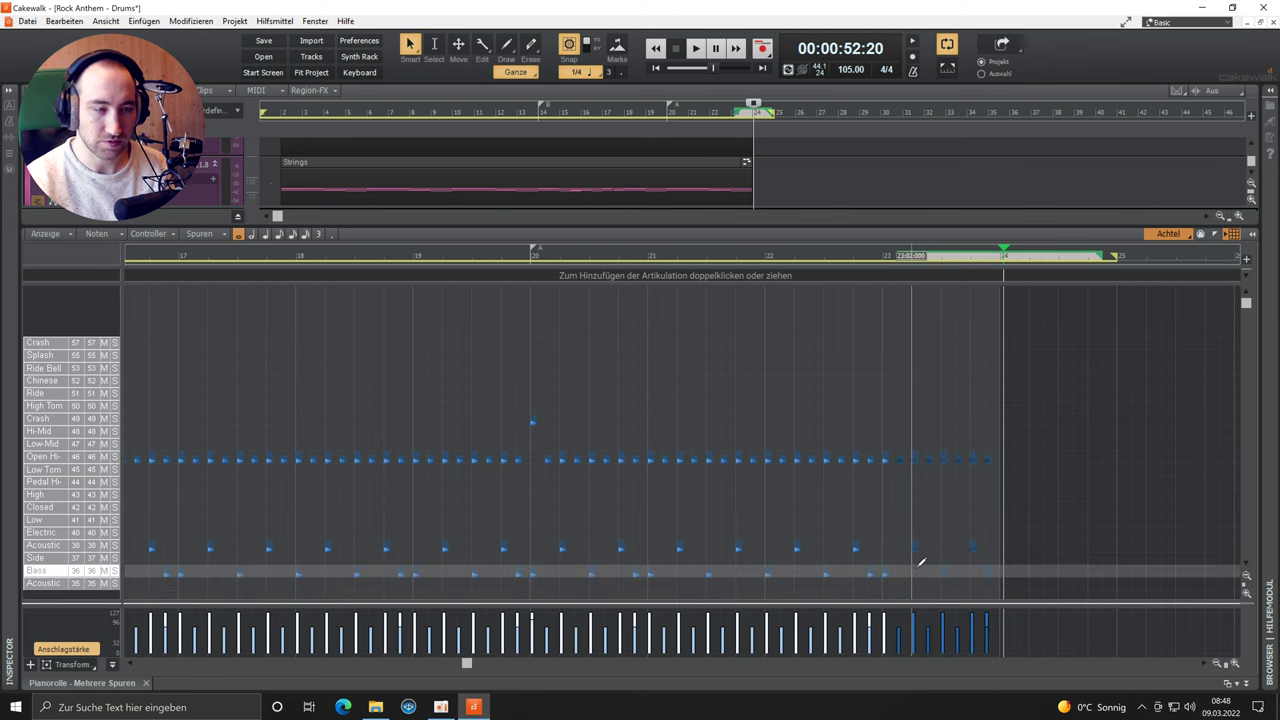
key(Delete)
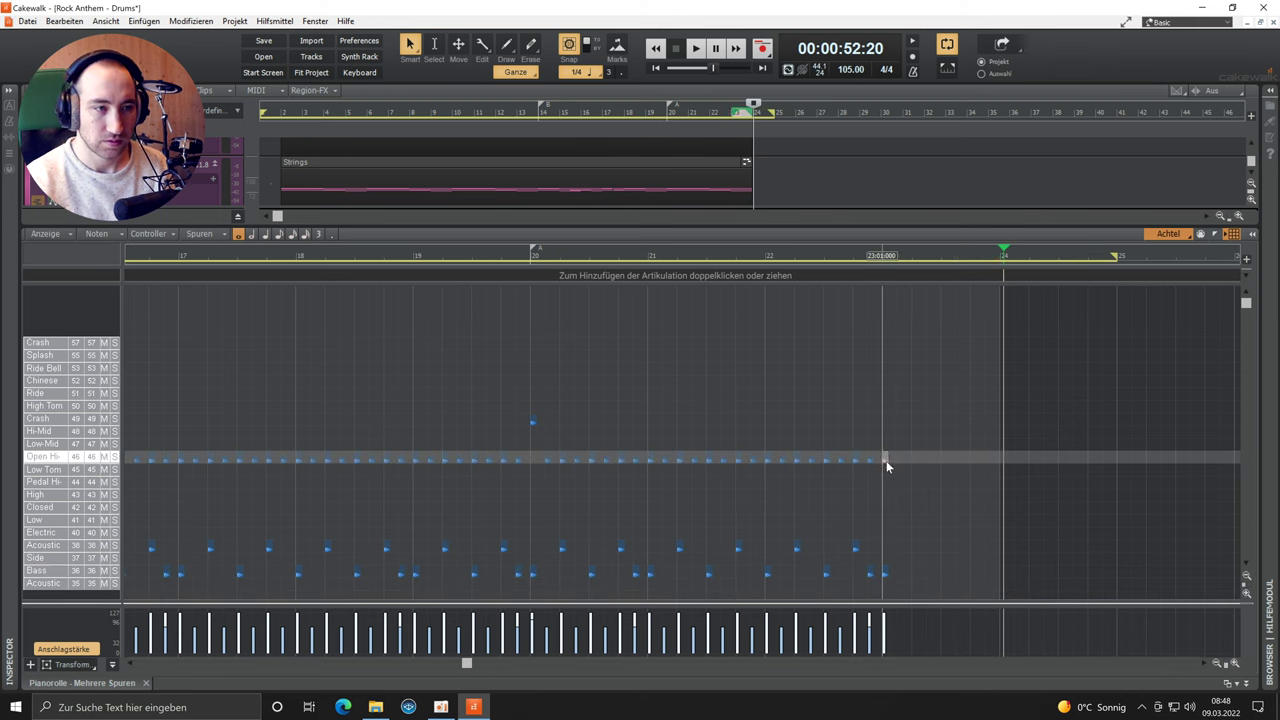
Step: Replace the Open Hi-Hat hit at the start of measure 23 with a copied Crash 49 hit and play back from measure 22
click(886, 465)
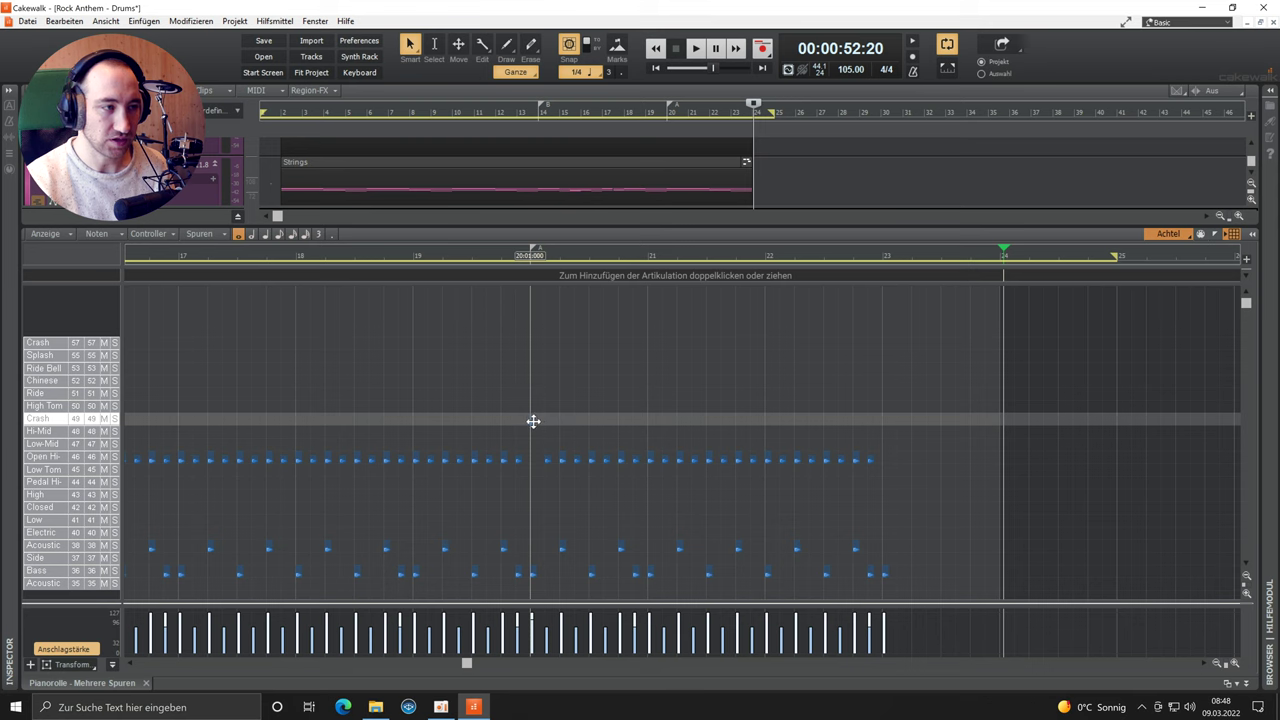
drag(533, 421, 886, 421)
click(764, 256)
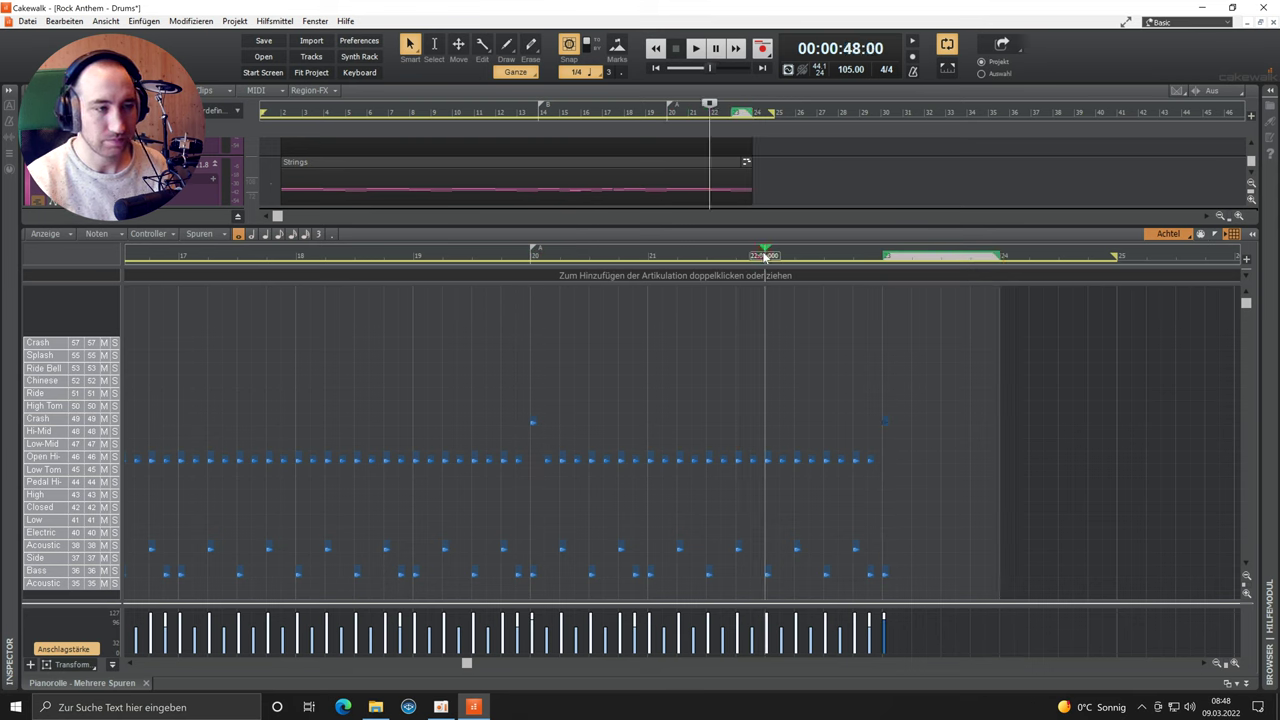
key(space)
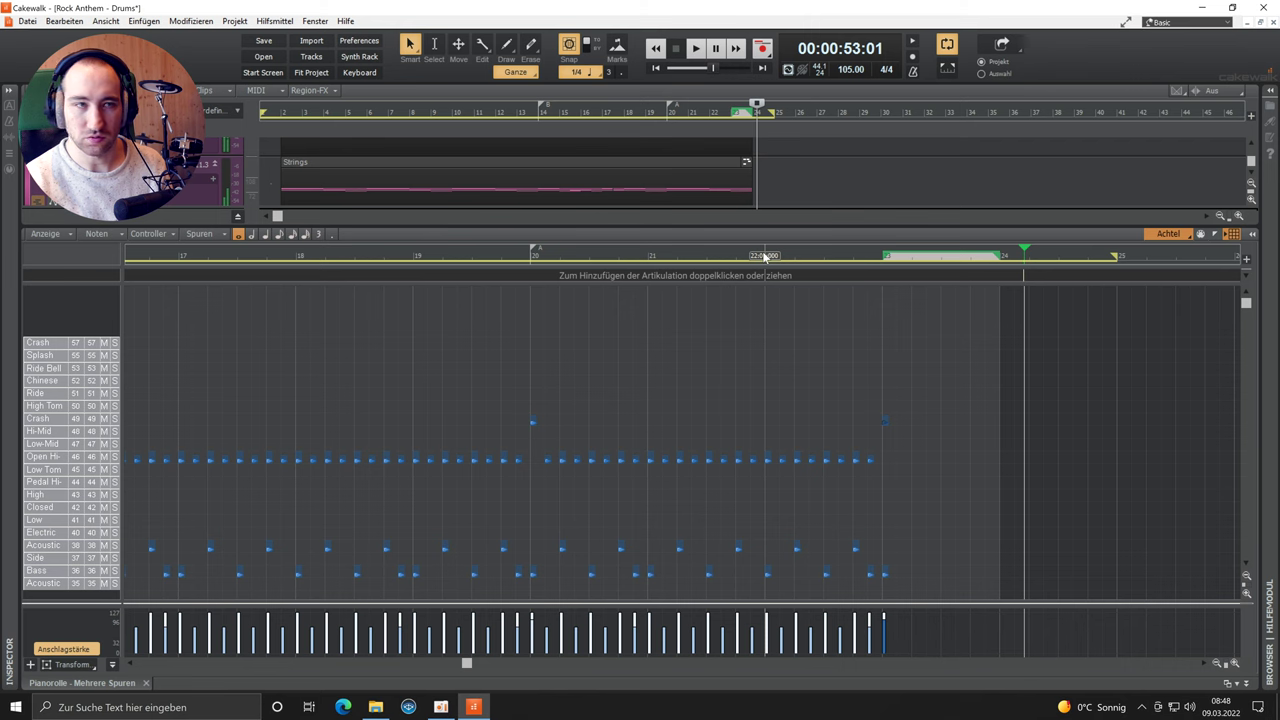
Step: Clear measure 19 after its first beat and replace its opening Open Hi-Hat hit with a copied Crash 49 hit
click(417, 256)
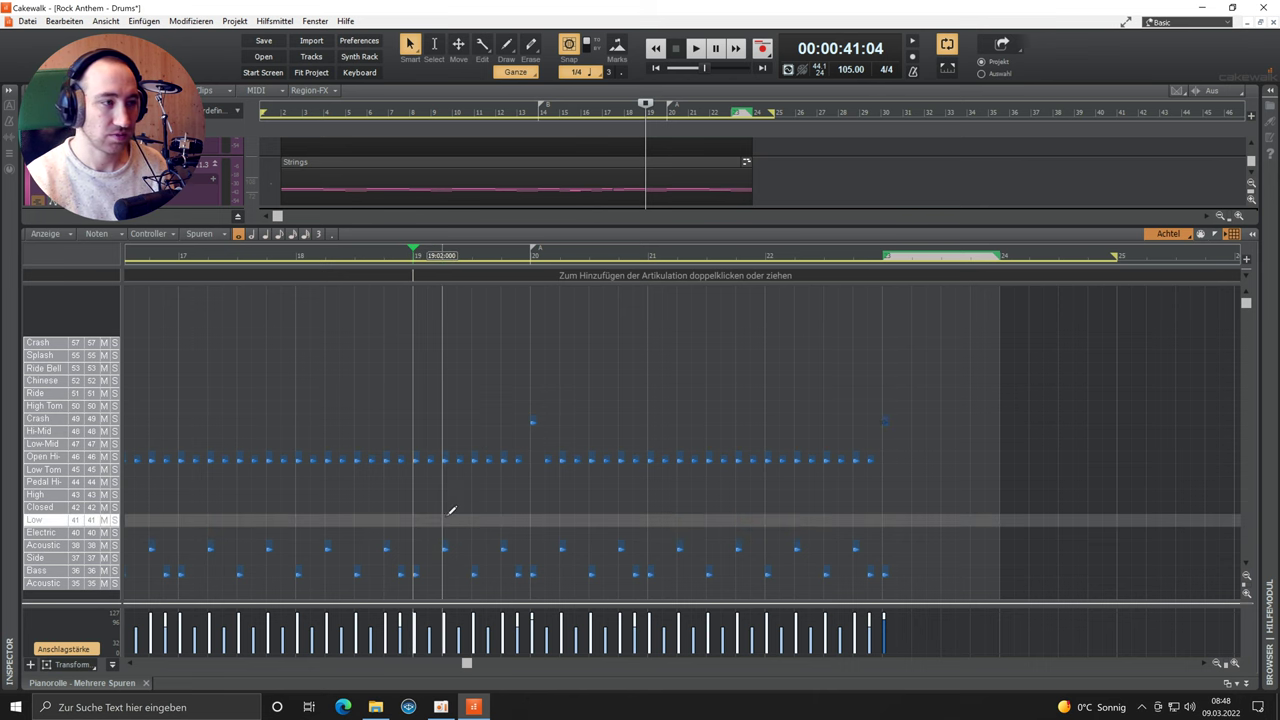
drag(522, 438, 434, 578)
key(Delete)
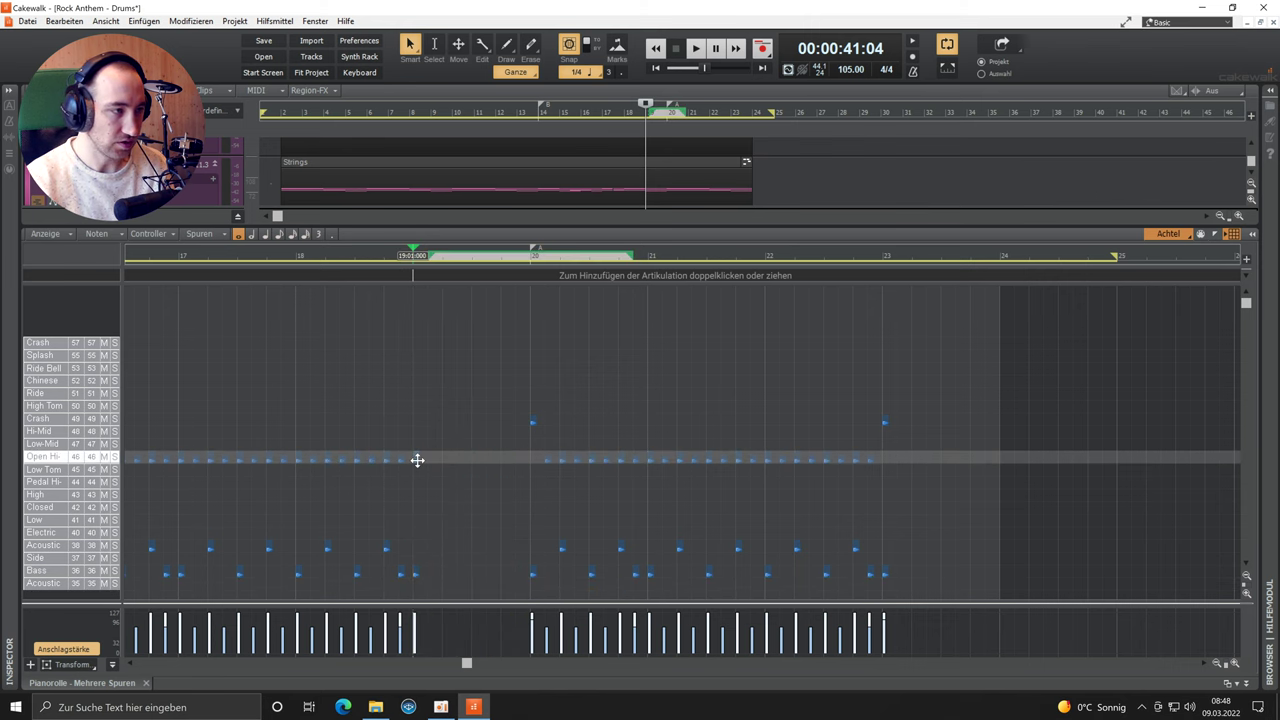
drag(531, 423, 417, 424)
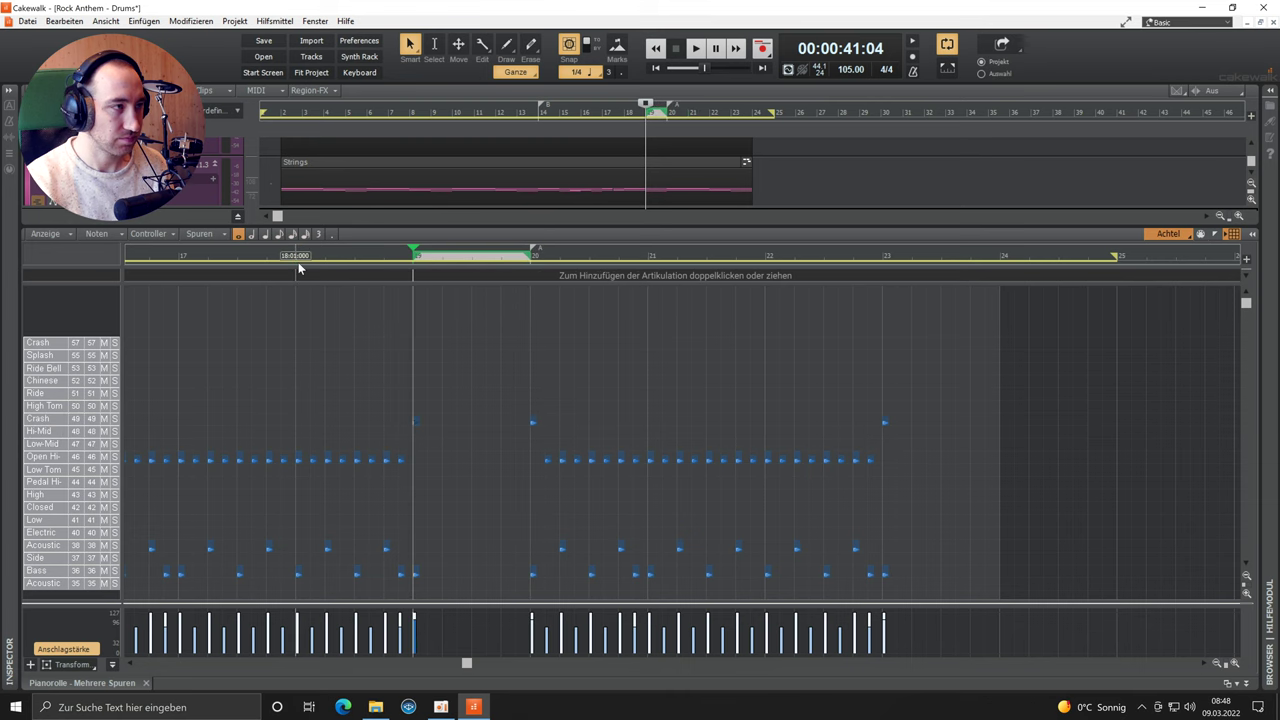
Step: Play back from measure 17 to hear the break in measure 19
click(184, 257)
key(space)
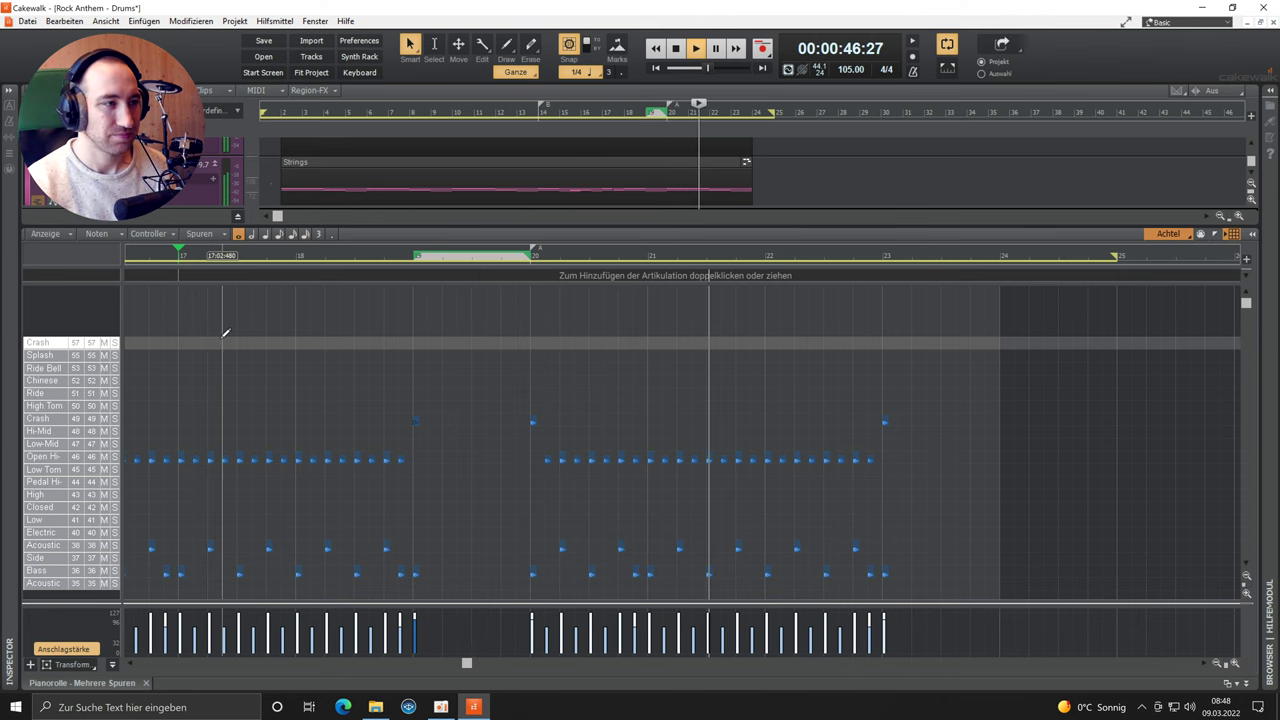
key(space)
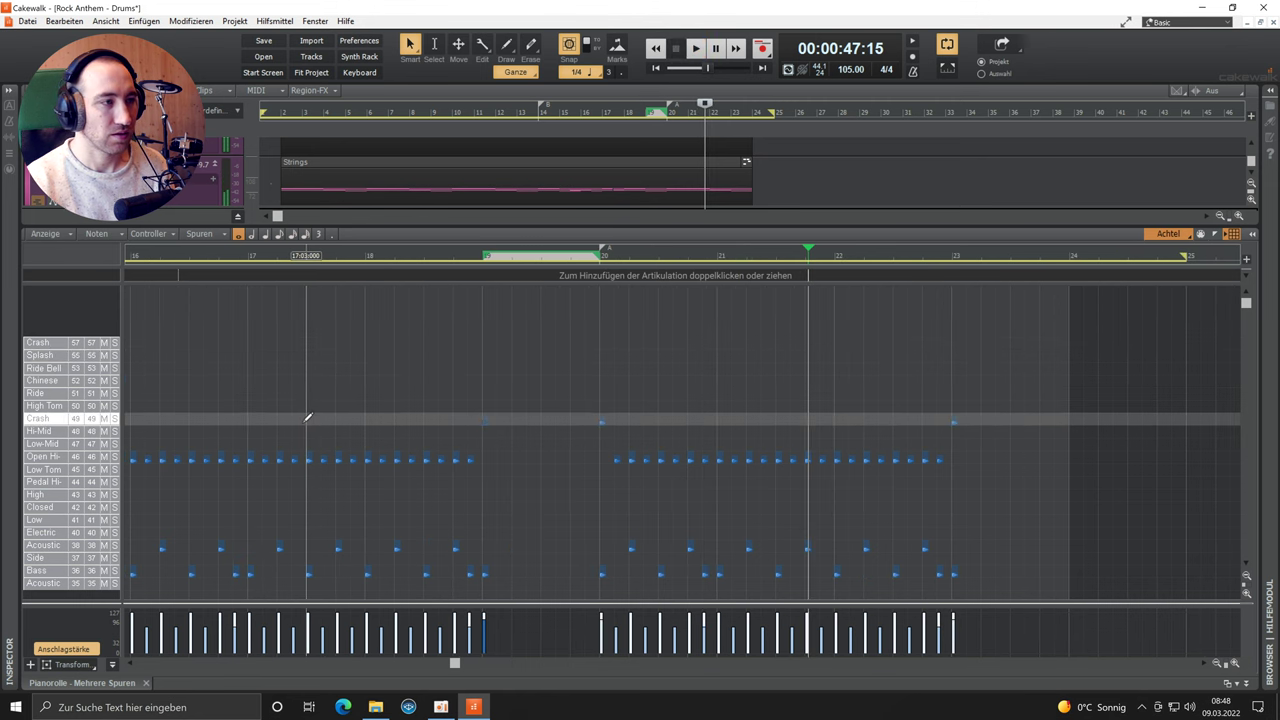
Step: Move the Open Hi-Hat notes of measures 14 to 18 to the Ride 51 row and play back from measure 14
scroll(308, 418, left, 5)
click(312, 420)
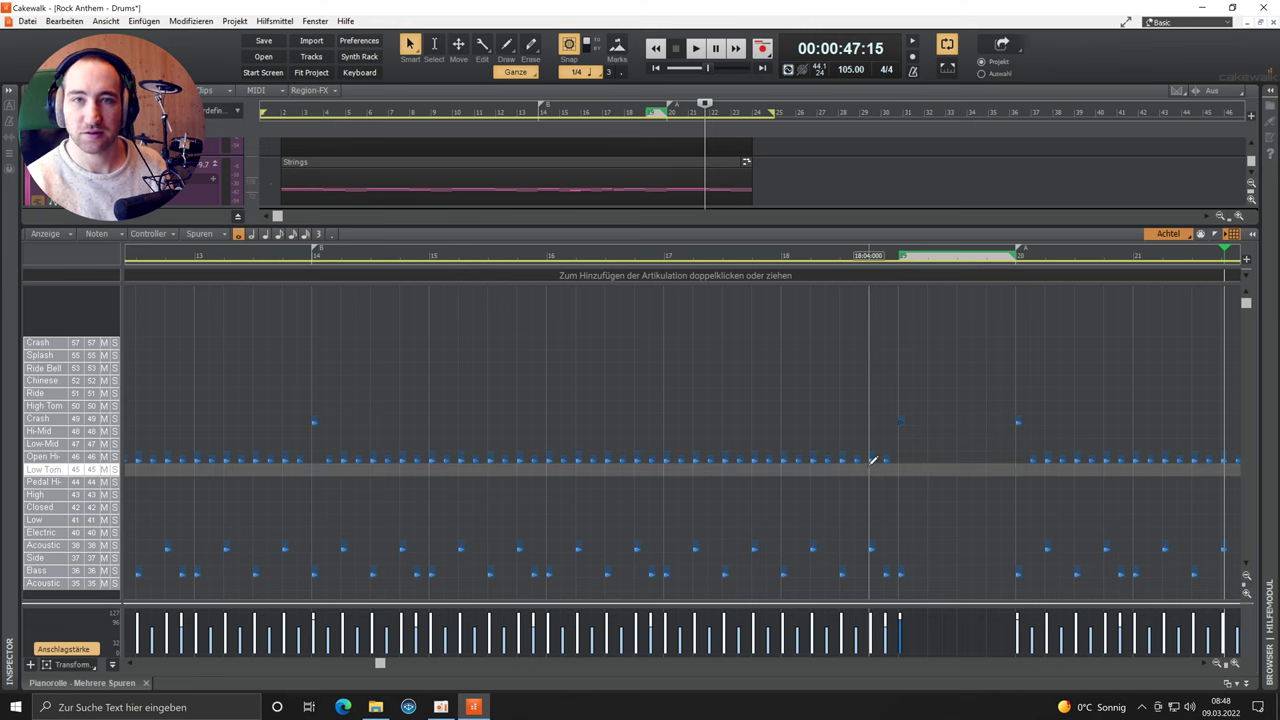
mouse_move(900, 444)
mouse_down()
mouse_move(852, 462)
mouse_move(312, 486)
mouse_move(328, 474)
mouse_move(331, 397)
mouse_up()
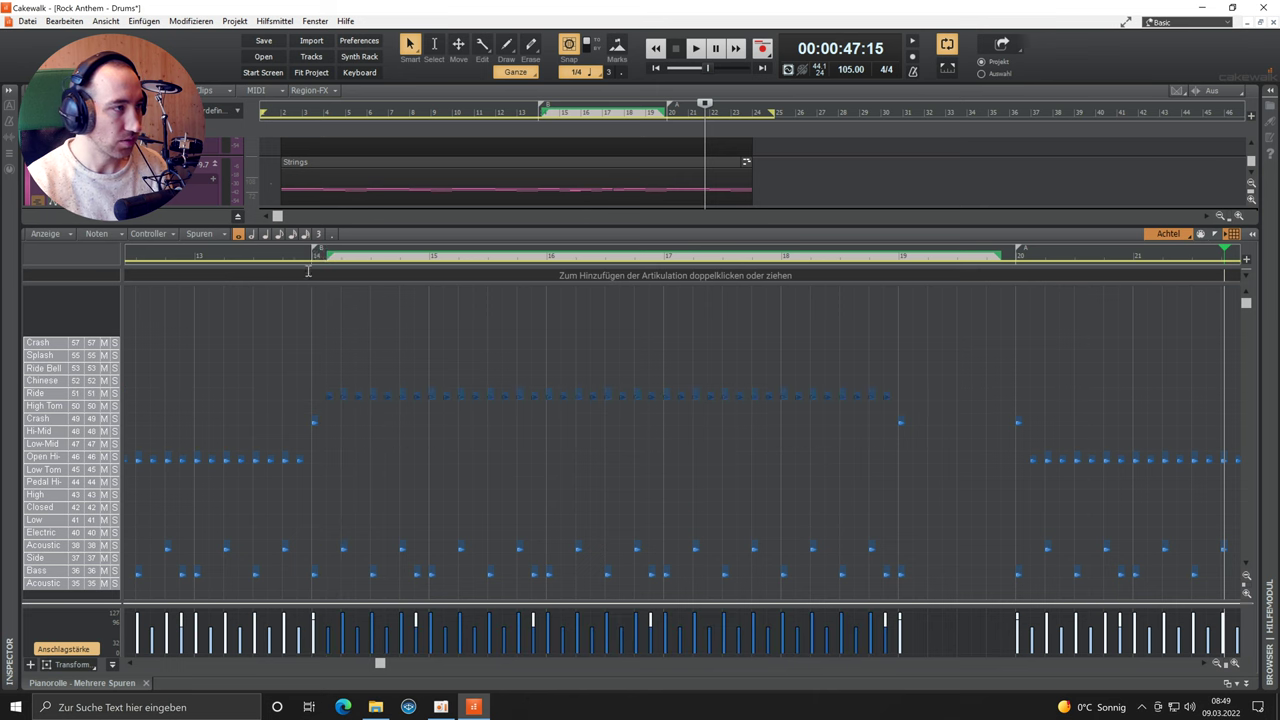
click(312, 255)
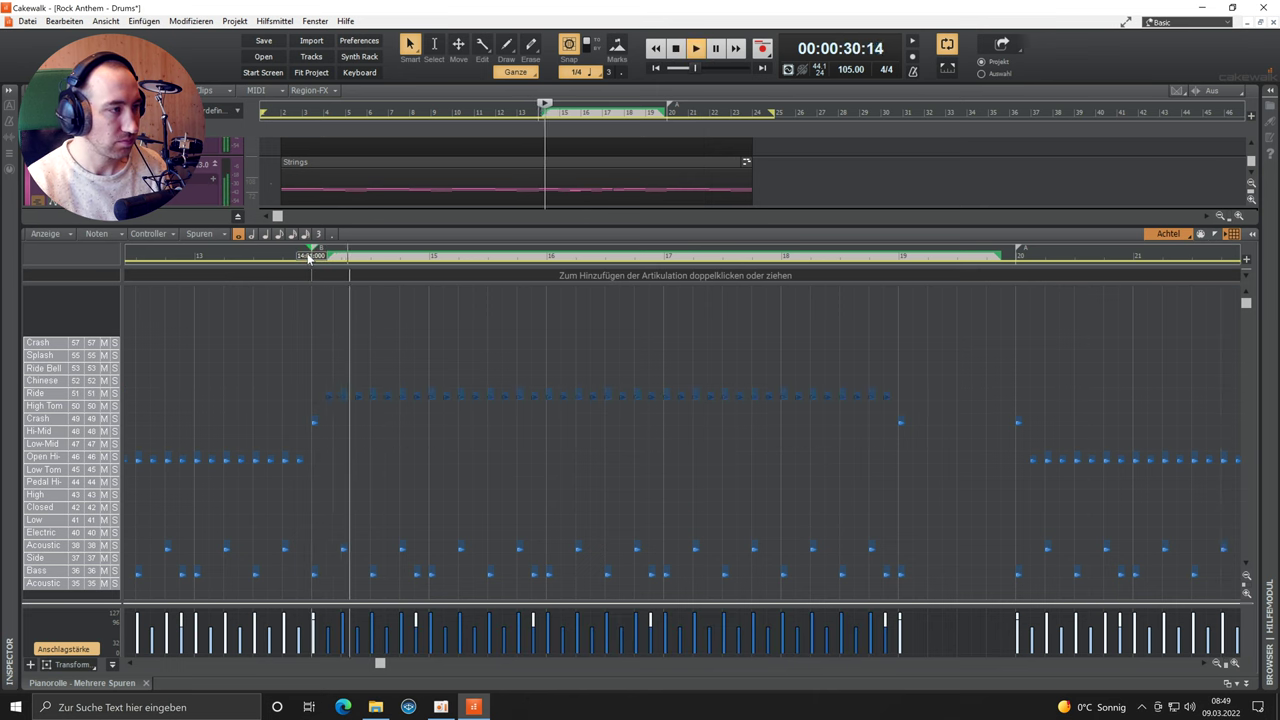
key(space)
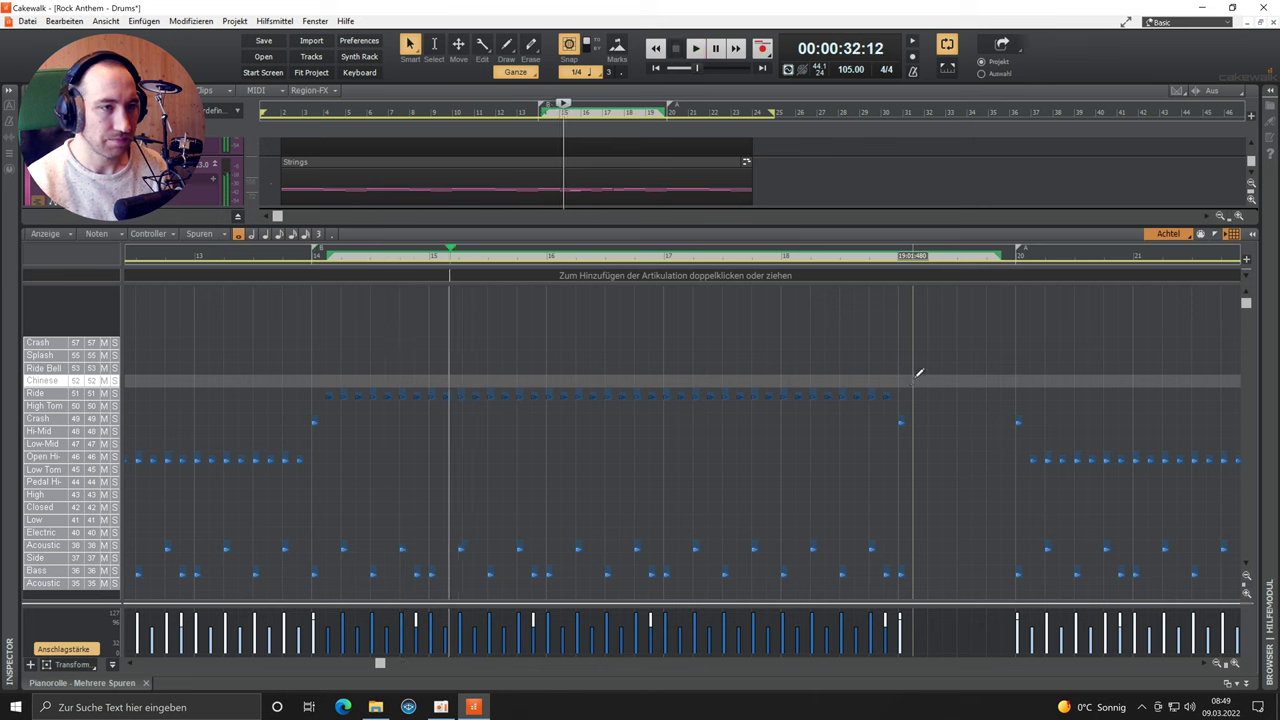
Step: Lower the velocity of all Ride 51 notes in measures 14 to 18 by about 25
drag(915, 378, 312, 404)
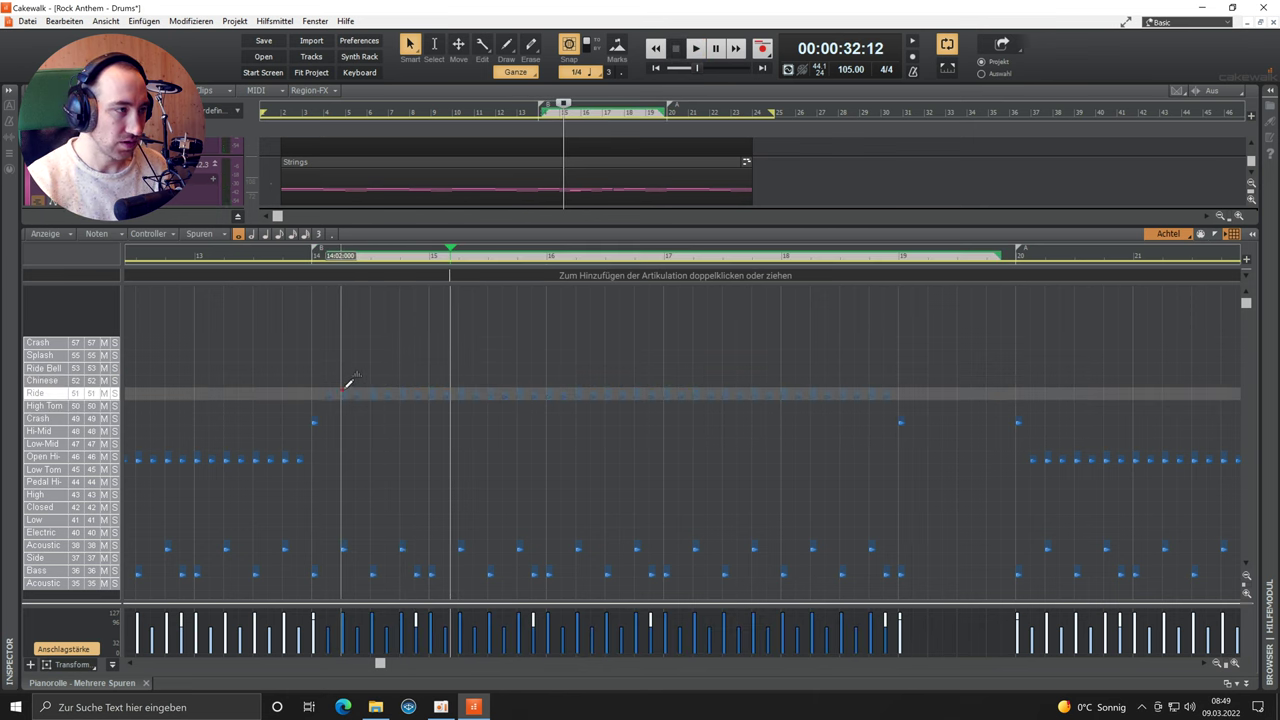
click(349, 385)
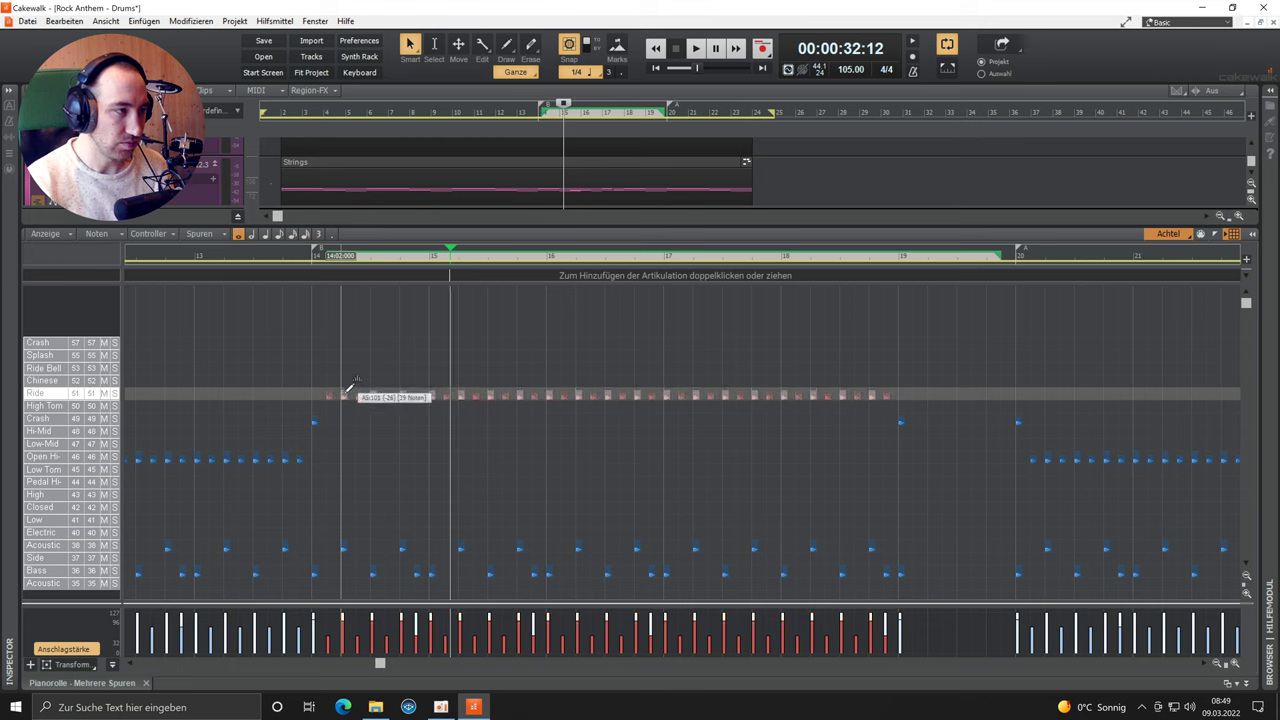
click(350, 386)
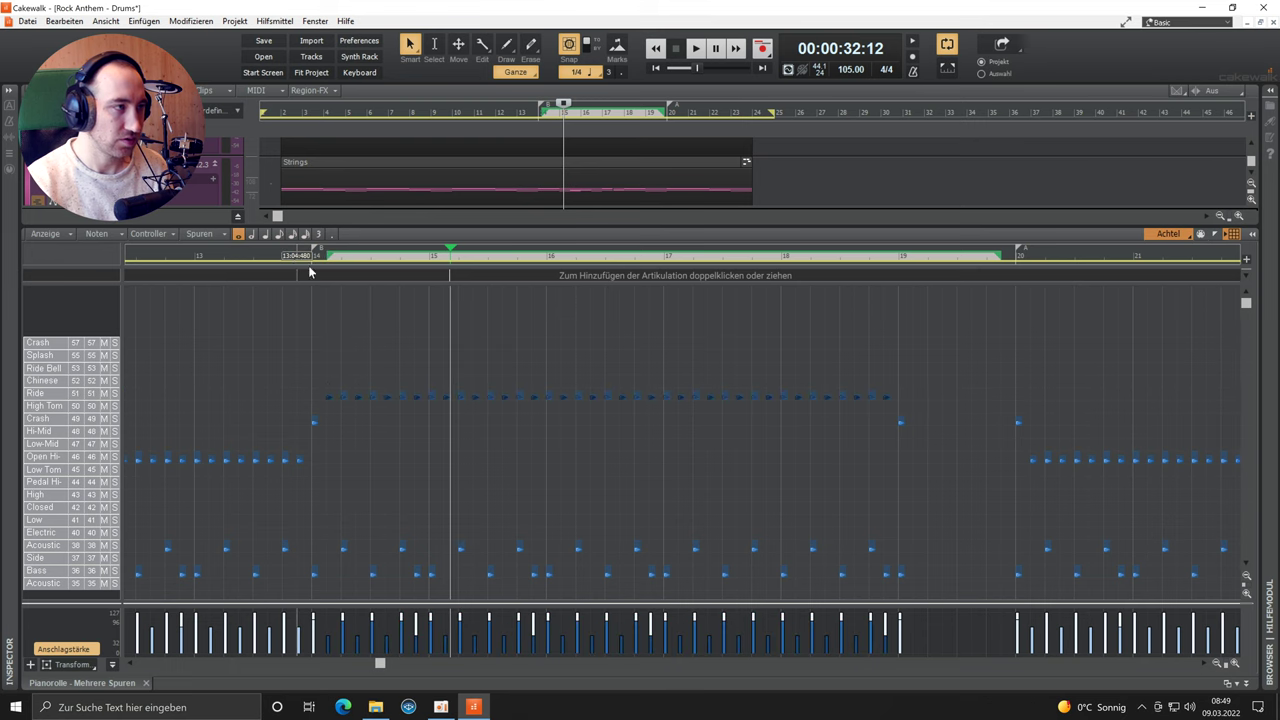
Step: Play back from measure 12 to the end to hear the ride section, the break and the final crash
click(199, 258)
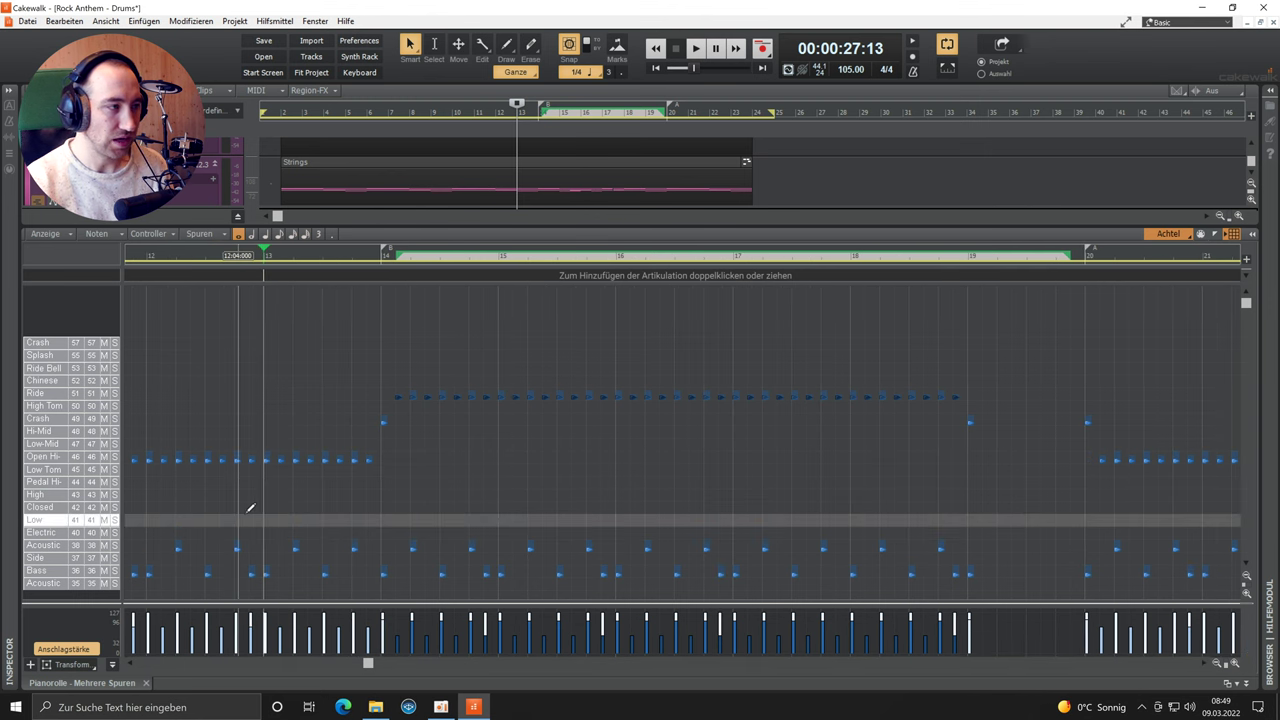
scroll(250, 508, left, 2)
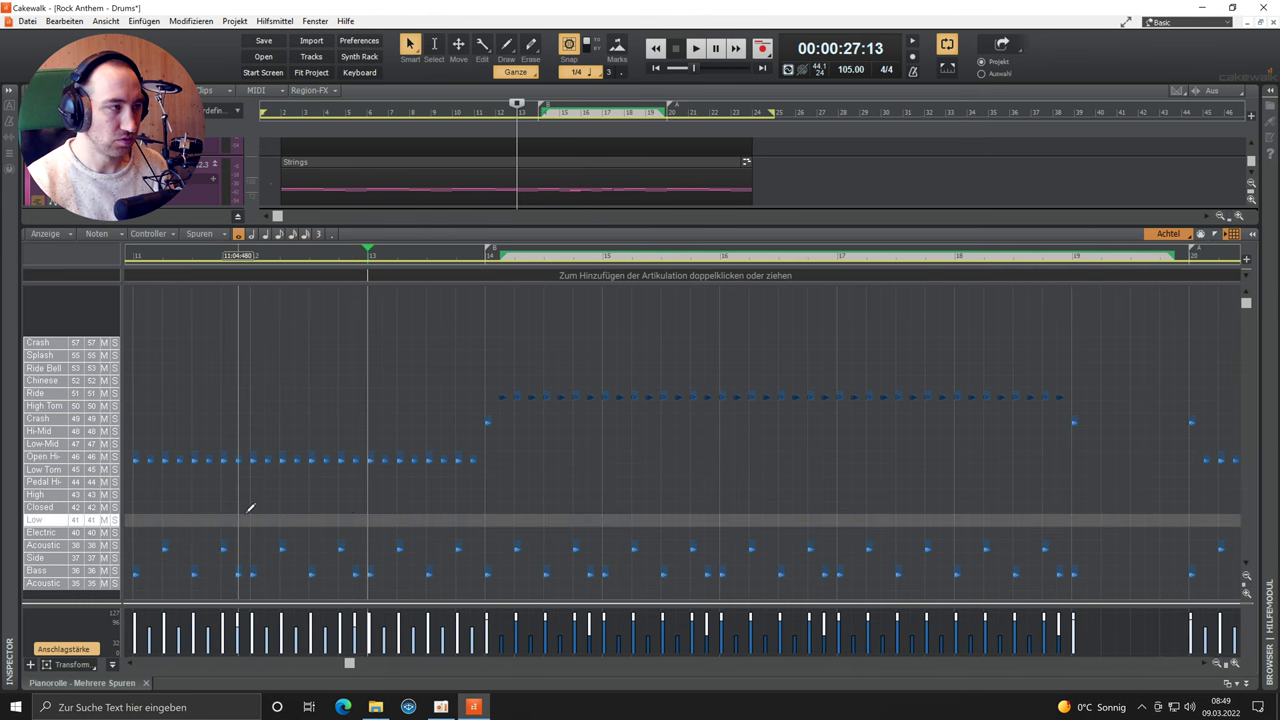
click(250, 256)
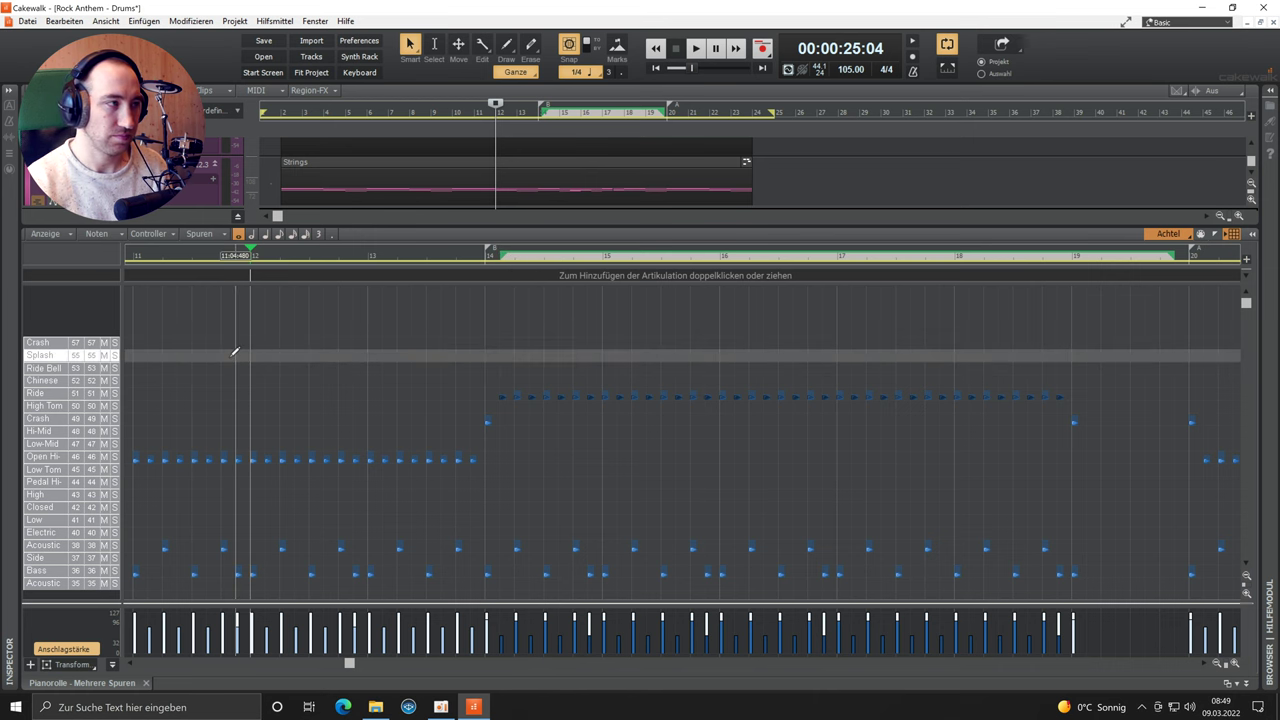
key(space)
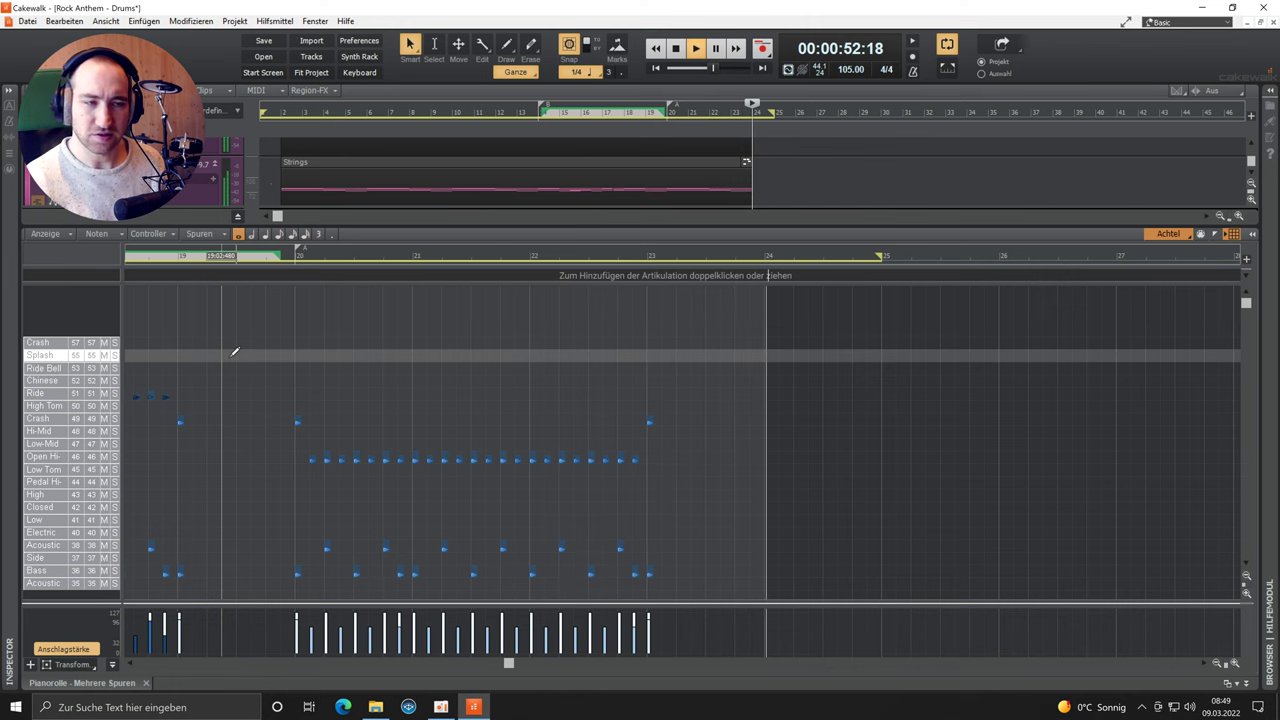
key(space)
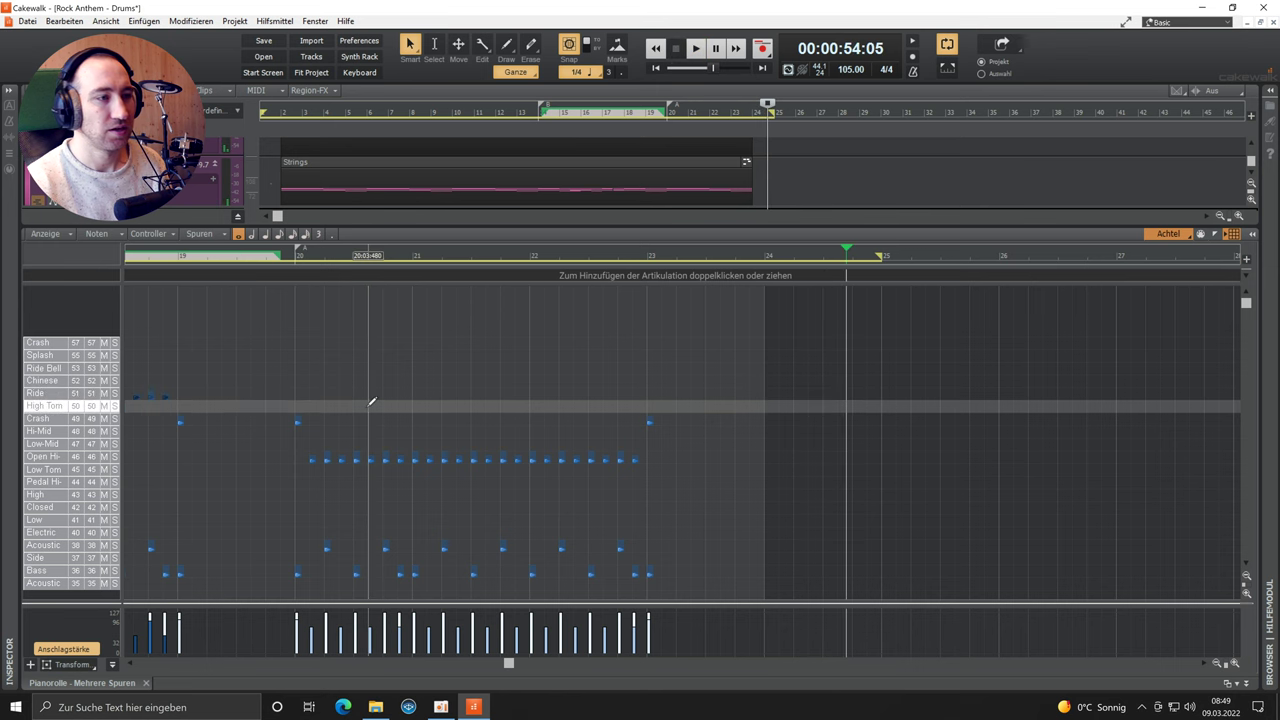
Step: Delete the drum notes at the end of measure 9, from 9:03:480 up to measure 10
scroll(380, 495, left, 10)
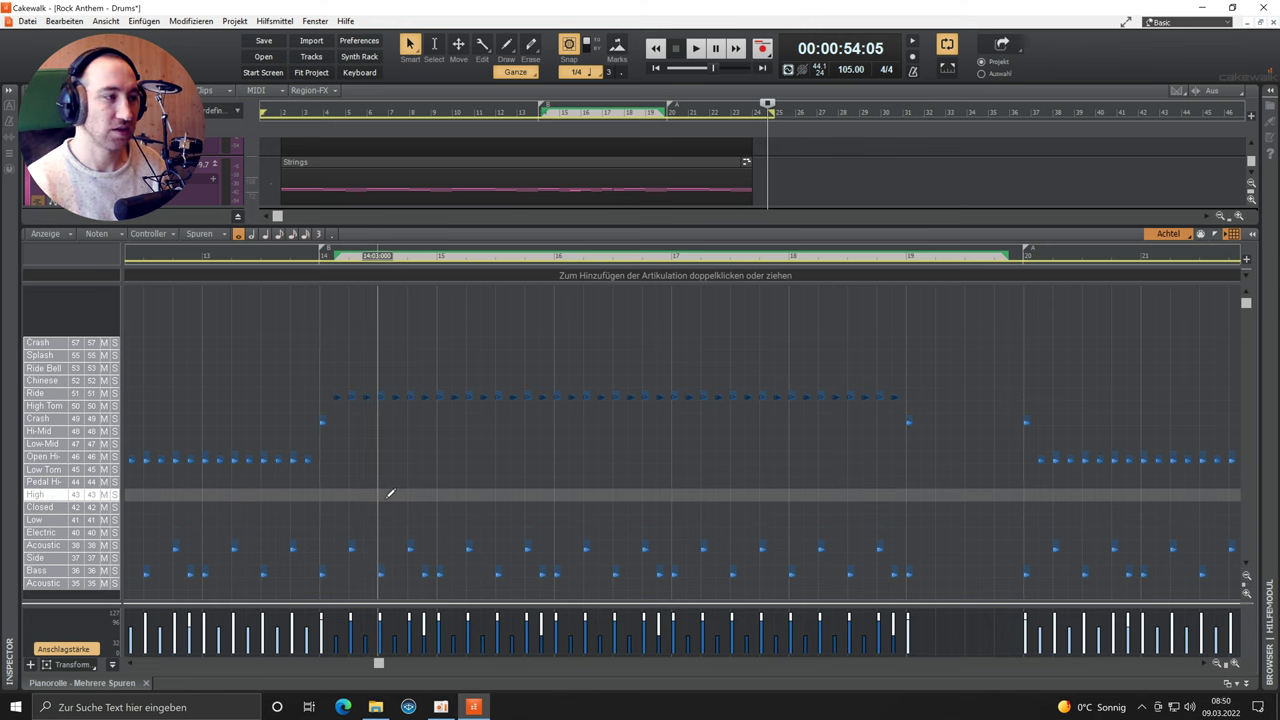
scroll(437, 463, left, 12)
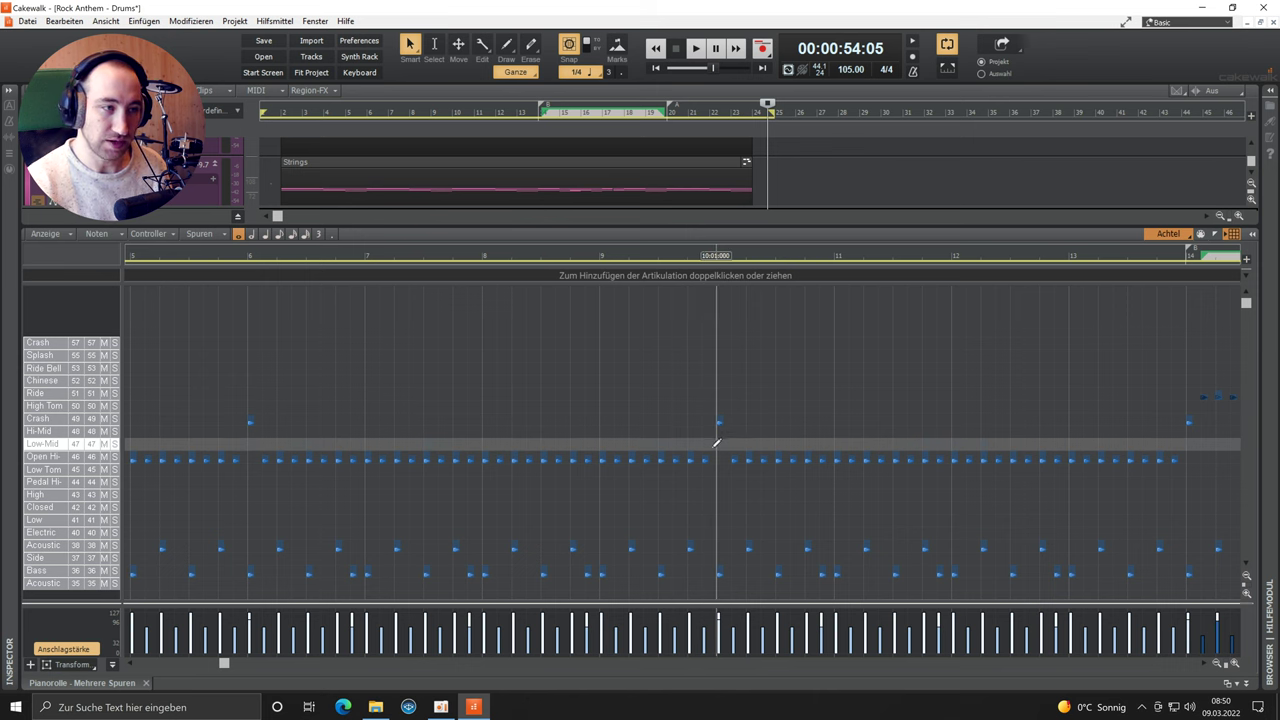
drag(716, 443, 673, 546)
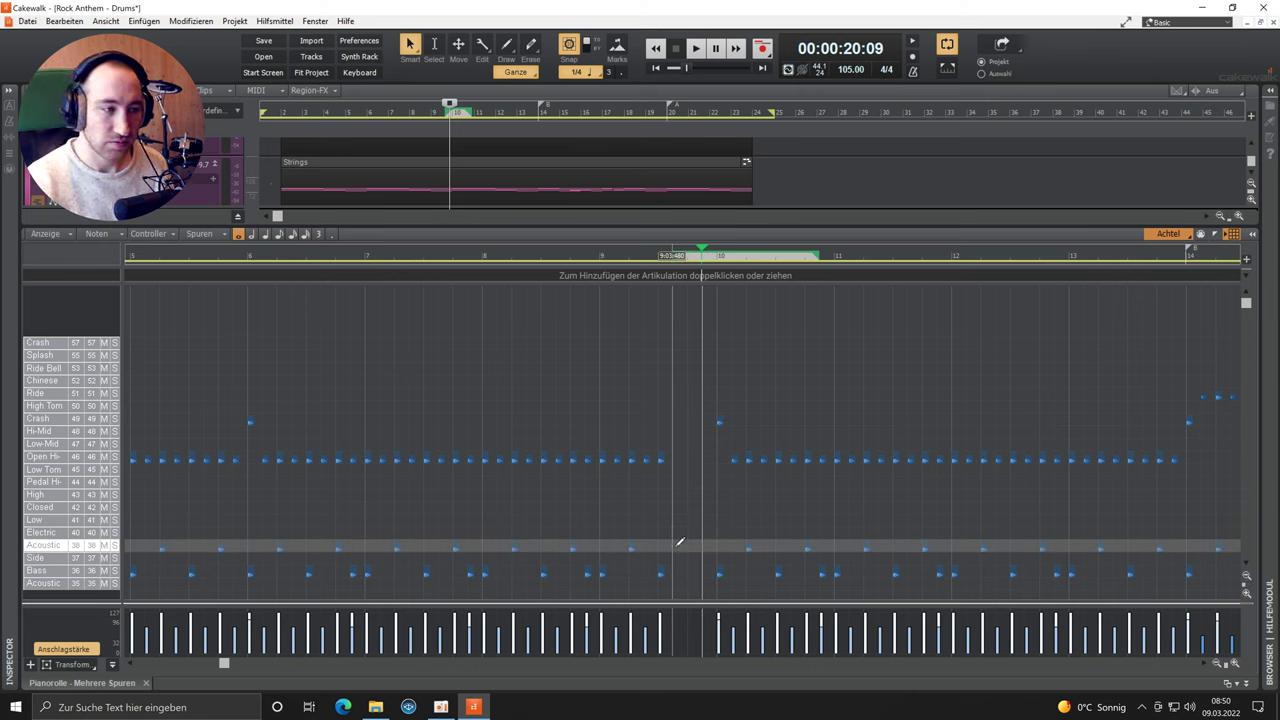
Step: Add a fill in measure 9 with Acoustic 38 and Low 41 hits at 9:03:480 and 9:04:000 and a Bass 36 hit at 9:04:480
click(678, 547)
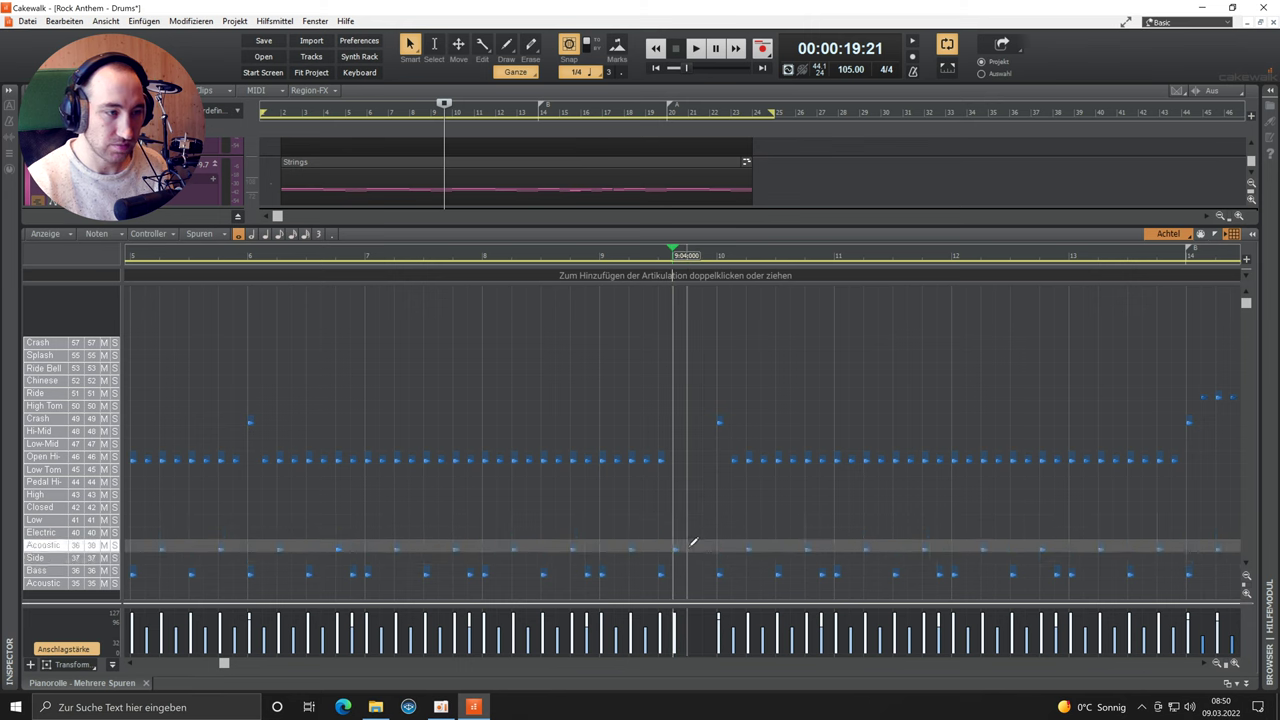
click(689, 548)
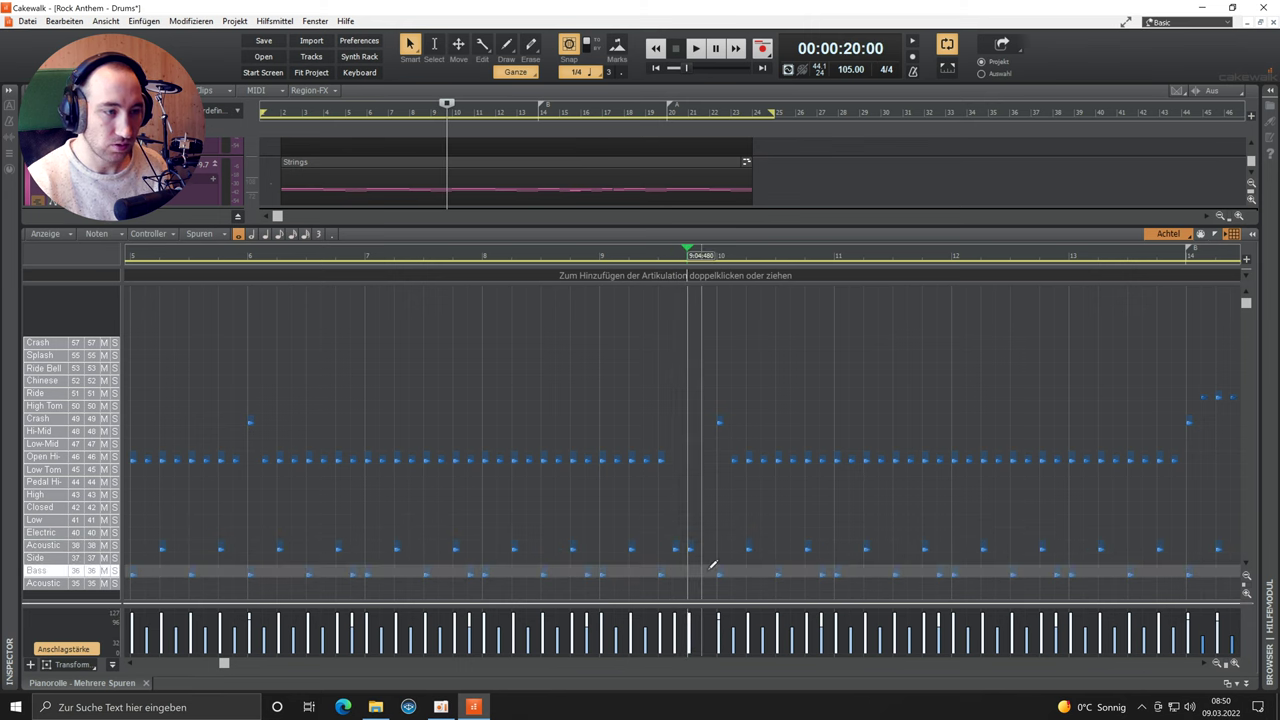
click(711, 570)
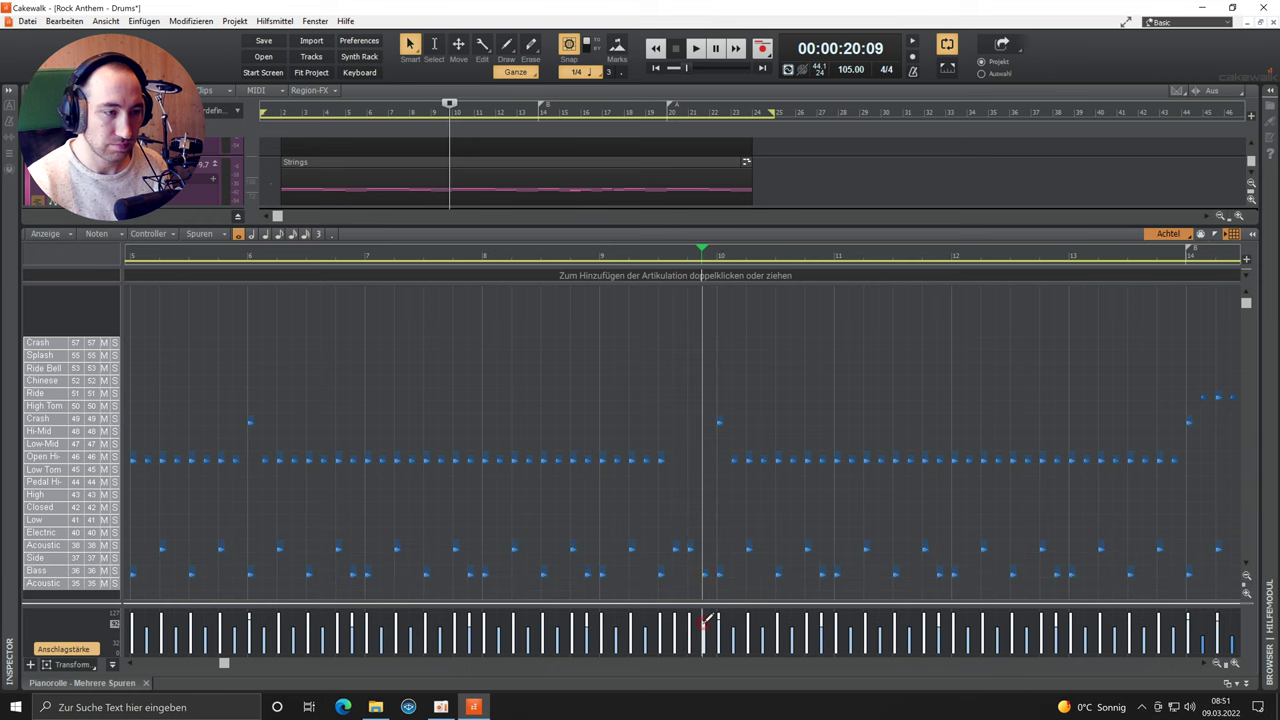
click(673, 520)
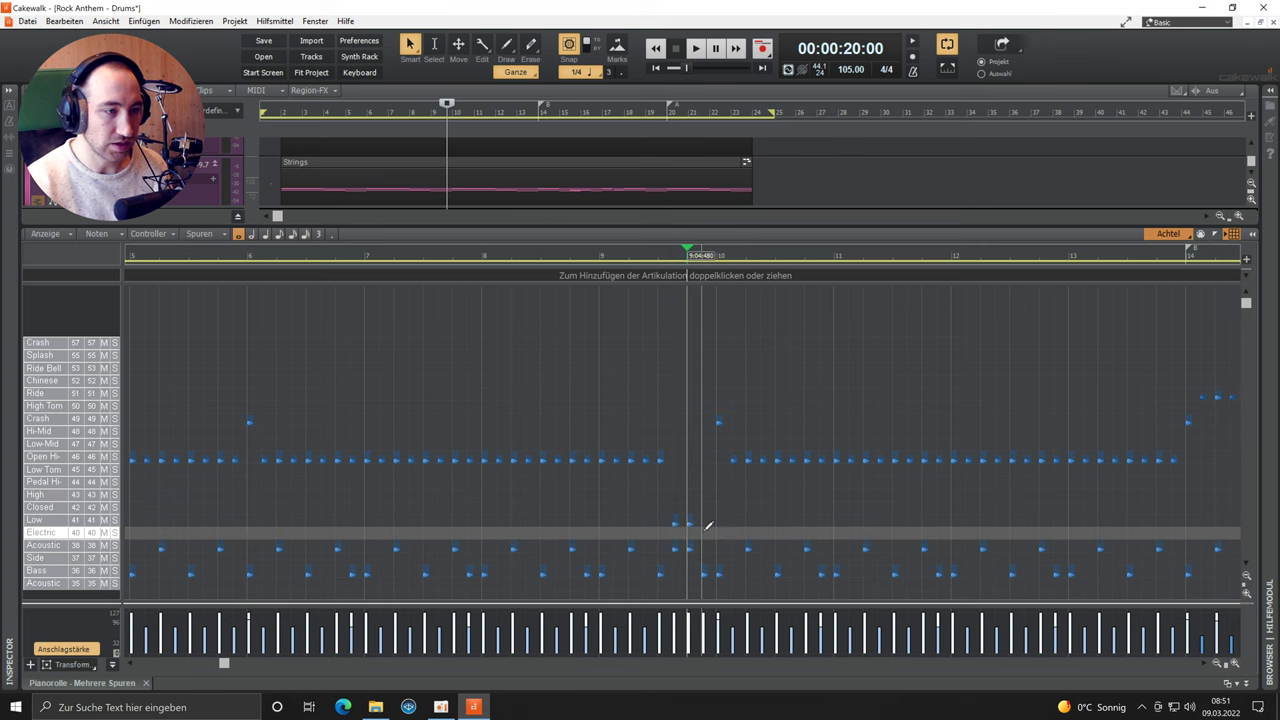
Step: Play back from measure 8 to hear the new fill at the end of measure 9
click(600, 256)
click(482, 256)
key(space)
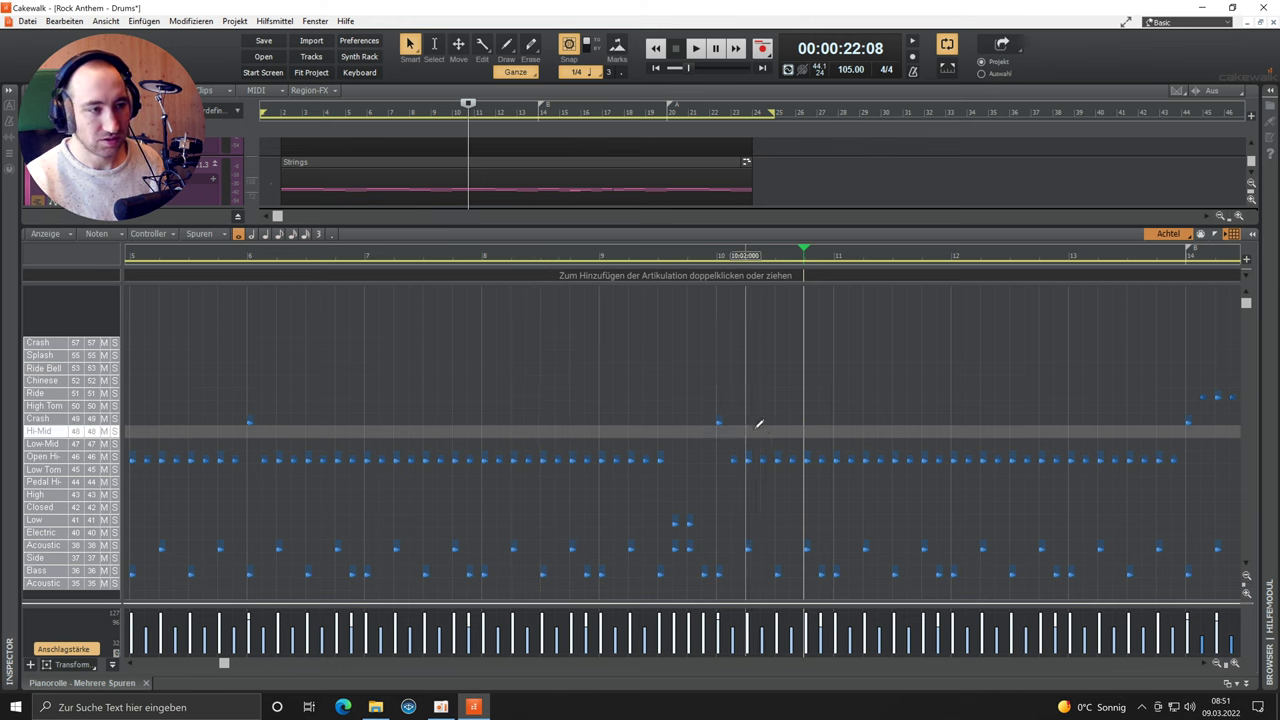
drag(680, 435, 475, 578)
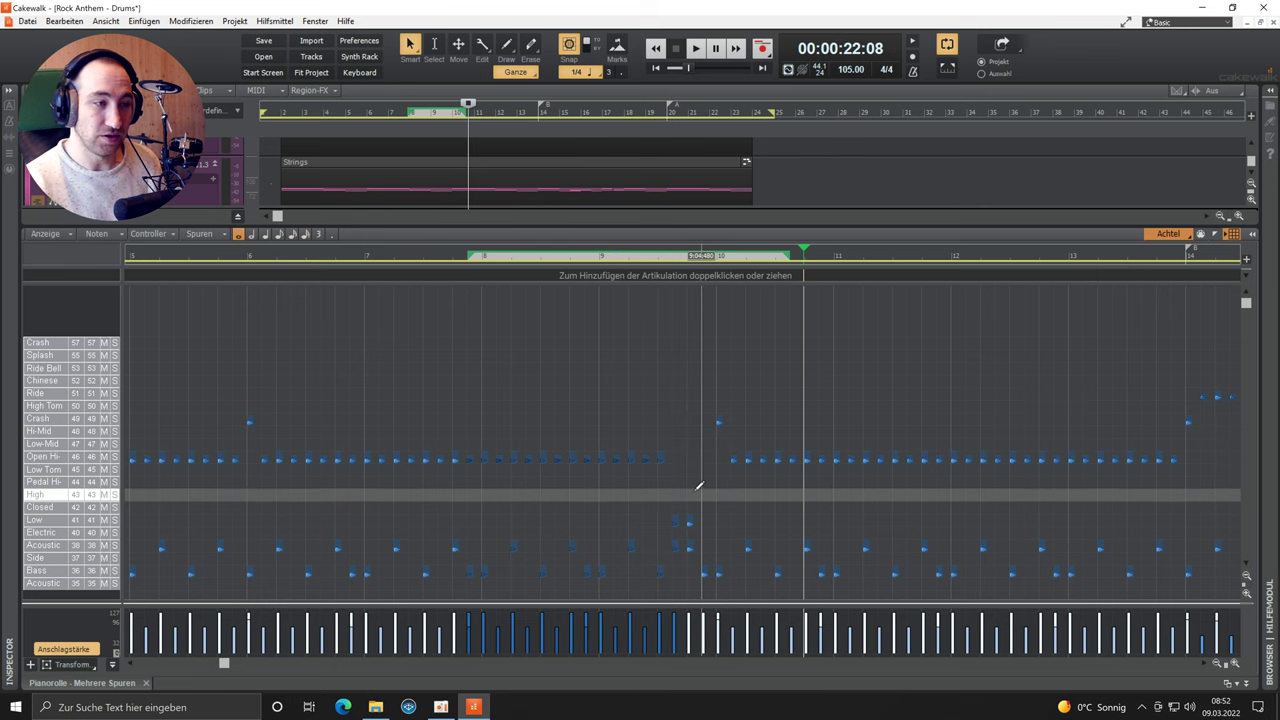
drag(689, 514, 677, 494)
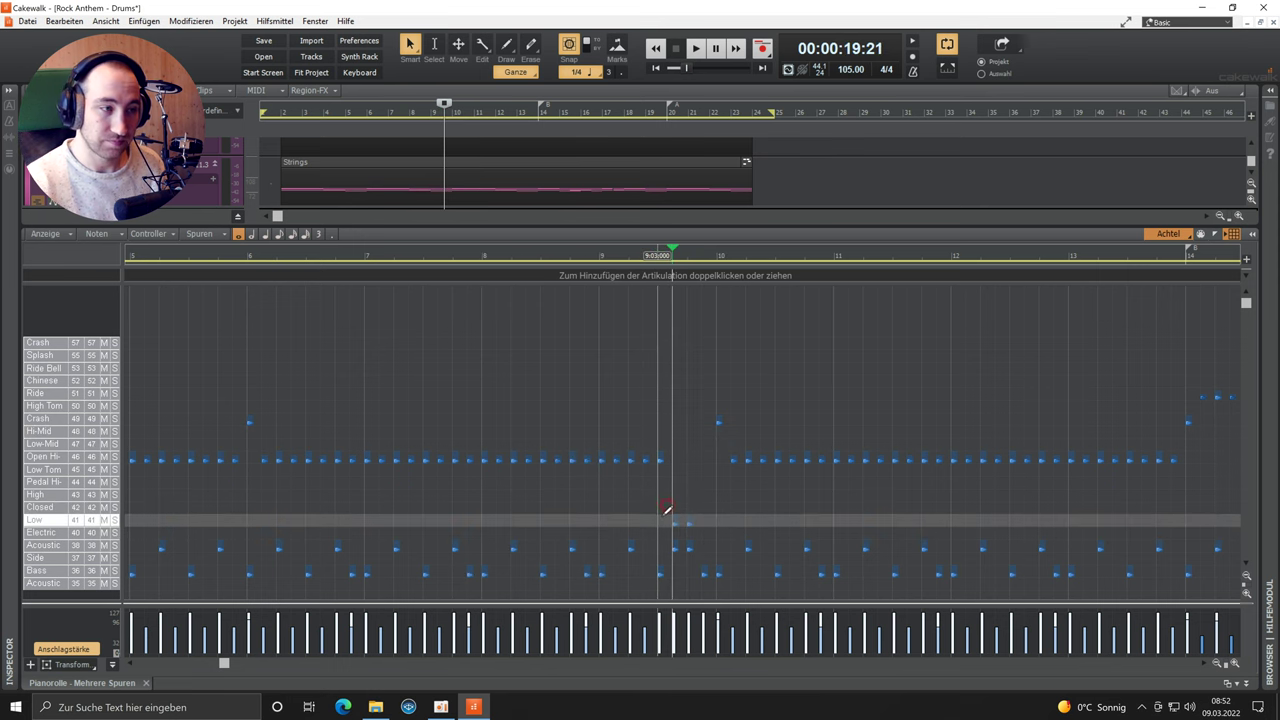
Step: Add a fill in measure 19 with Acoustic 38 and Low 41 hits at 19:03:480 and 19:04:000 and a Bass 36 hit at 19:04:480
scroll(667, 508, right, 5)
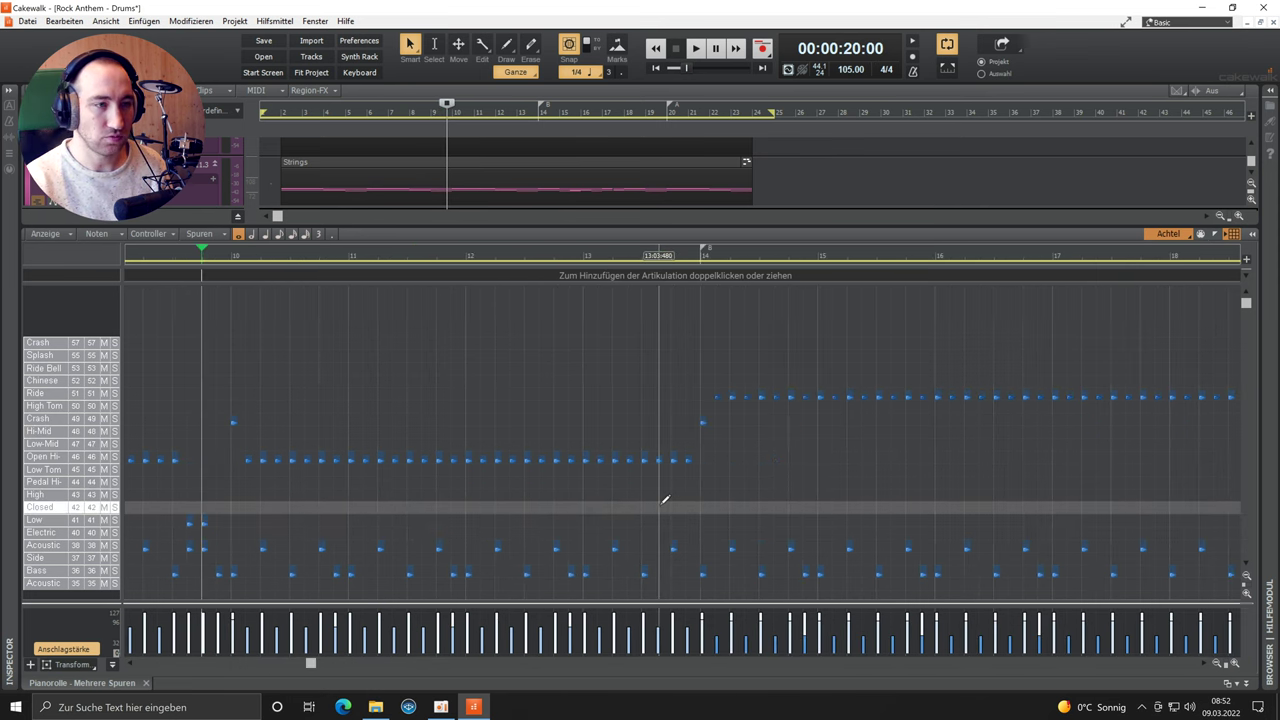
scroll(664, 500, right, 6)
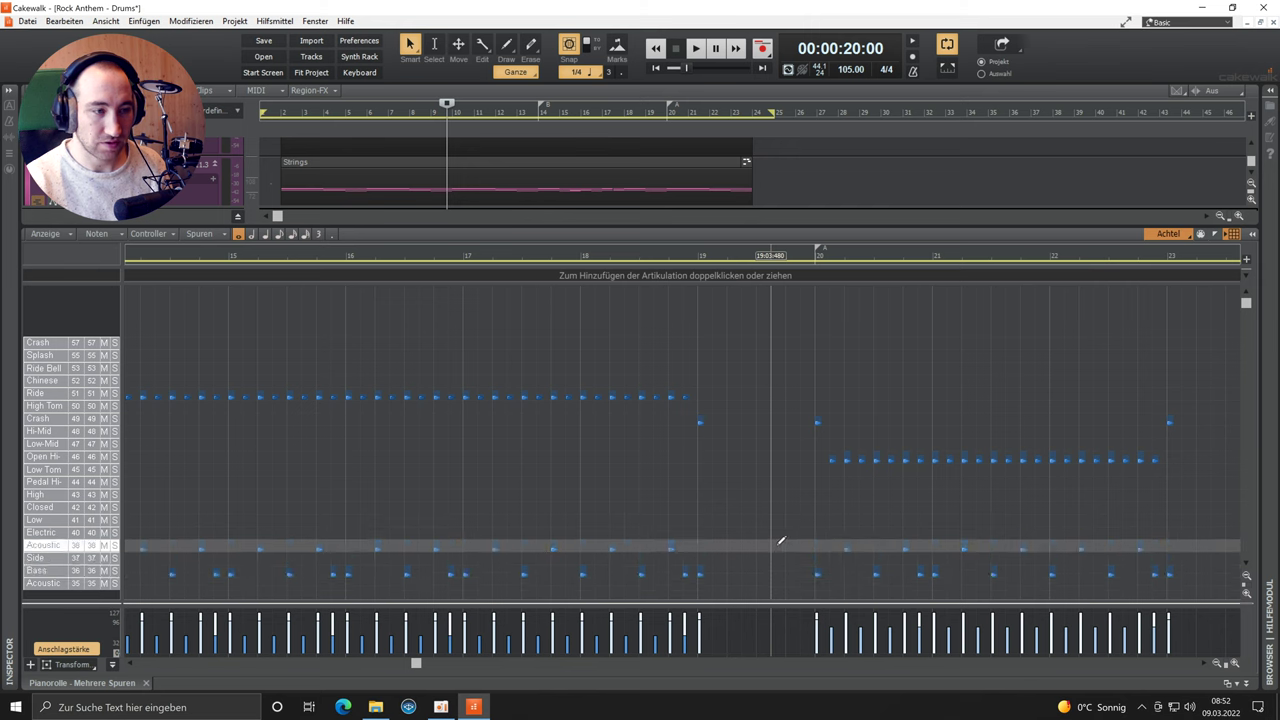
click(775, 547)
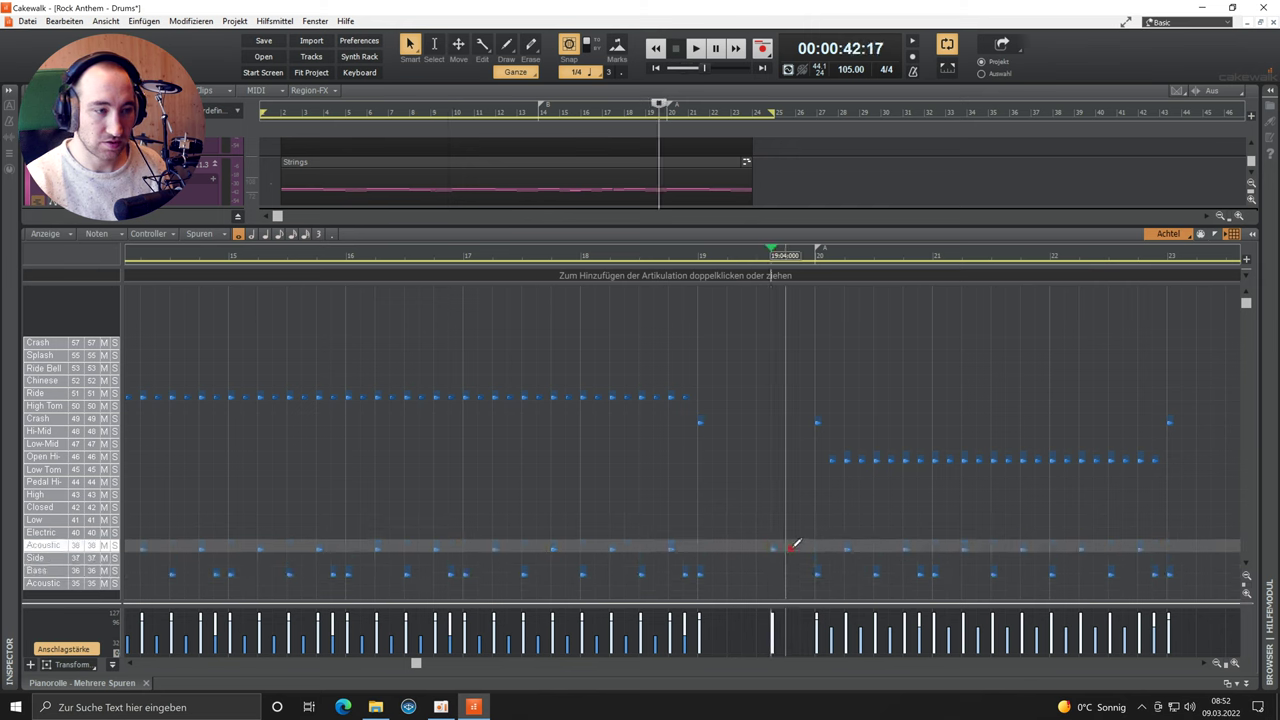
click(791, 547)
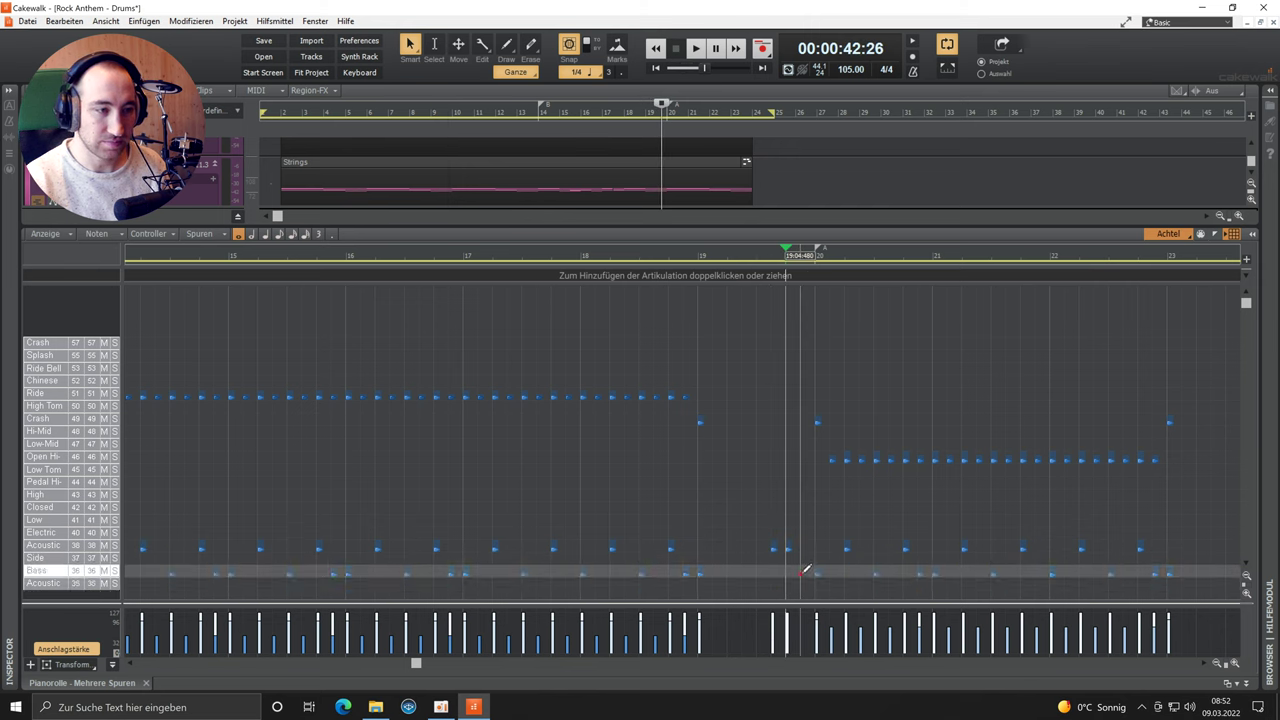
click(805, 570)
click(773, 522)
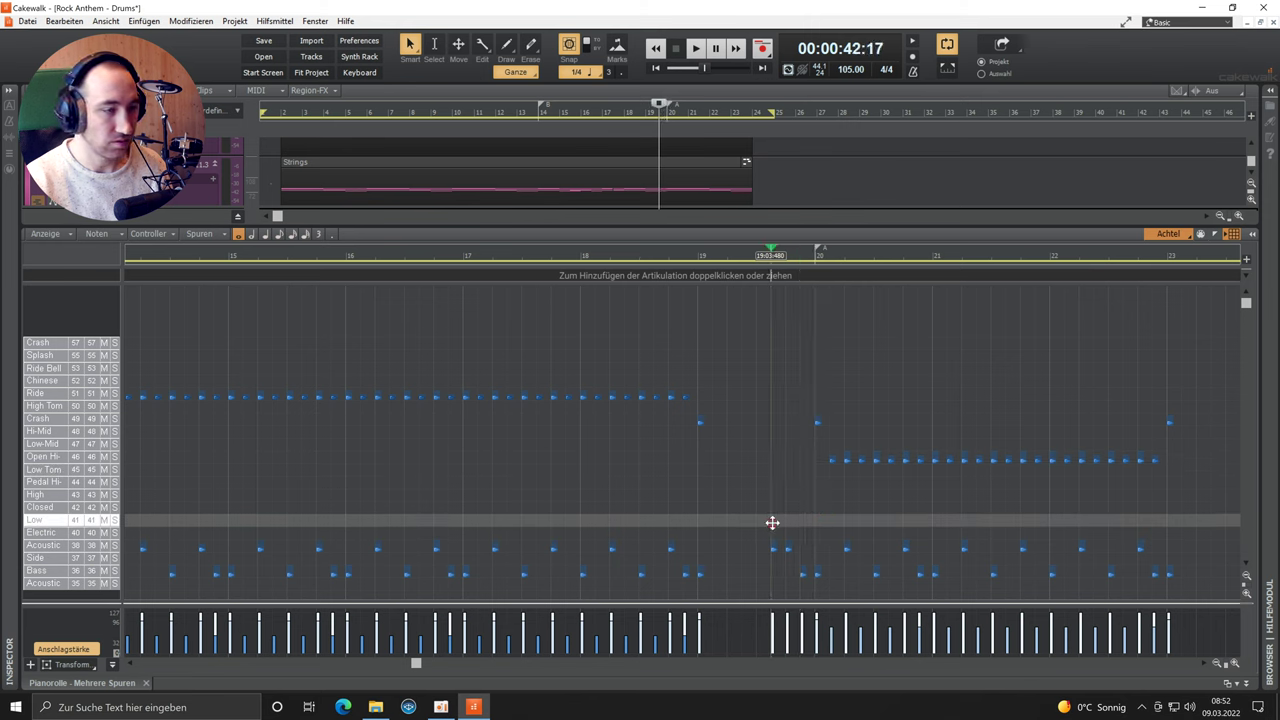
click(788, 522)
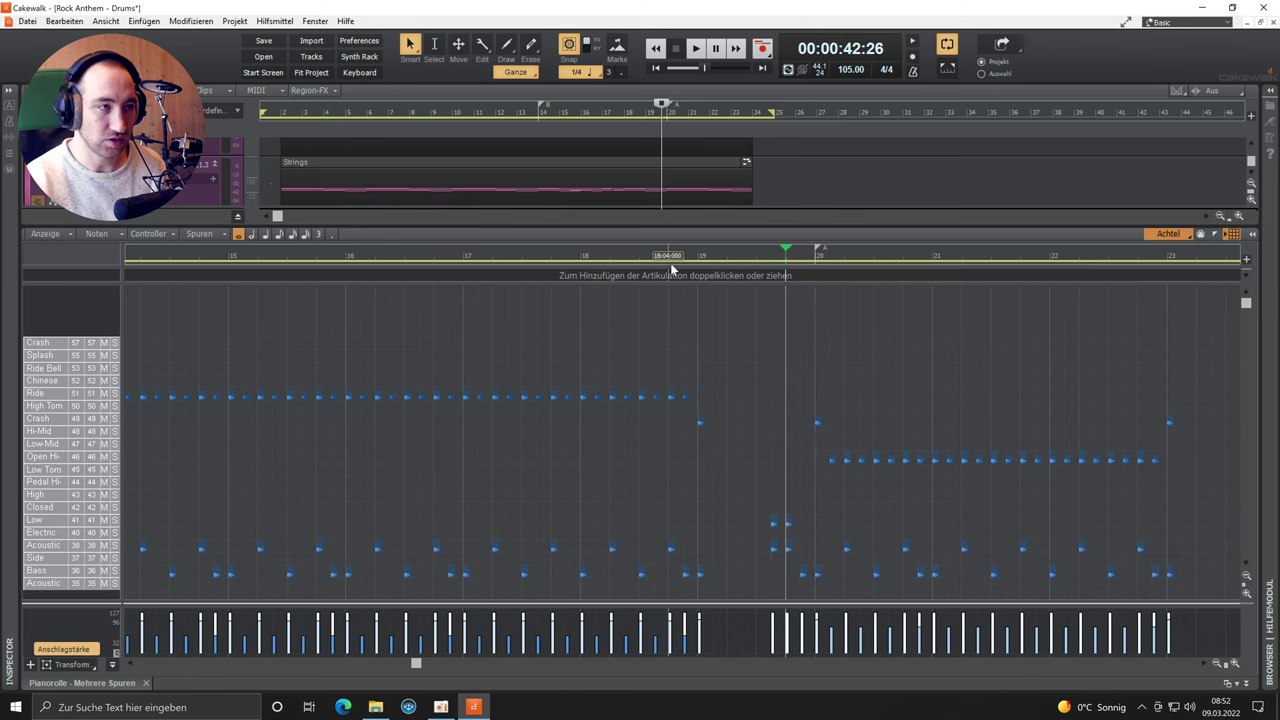
Step: Play back from measure 18 to hear the break with its fill in measure 19
click(581, 257)
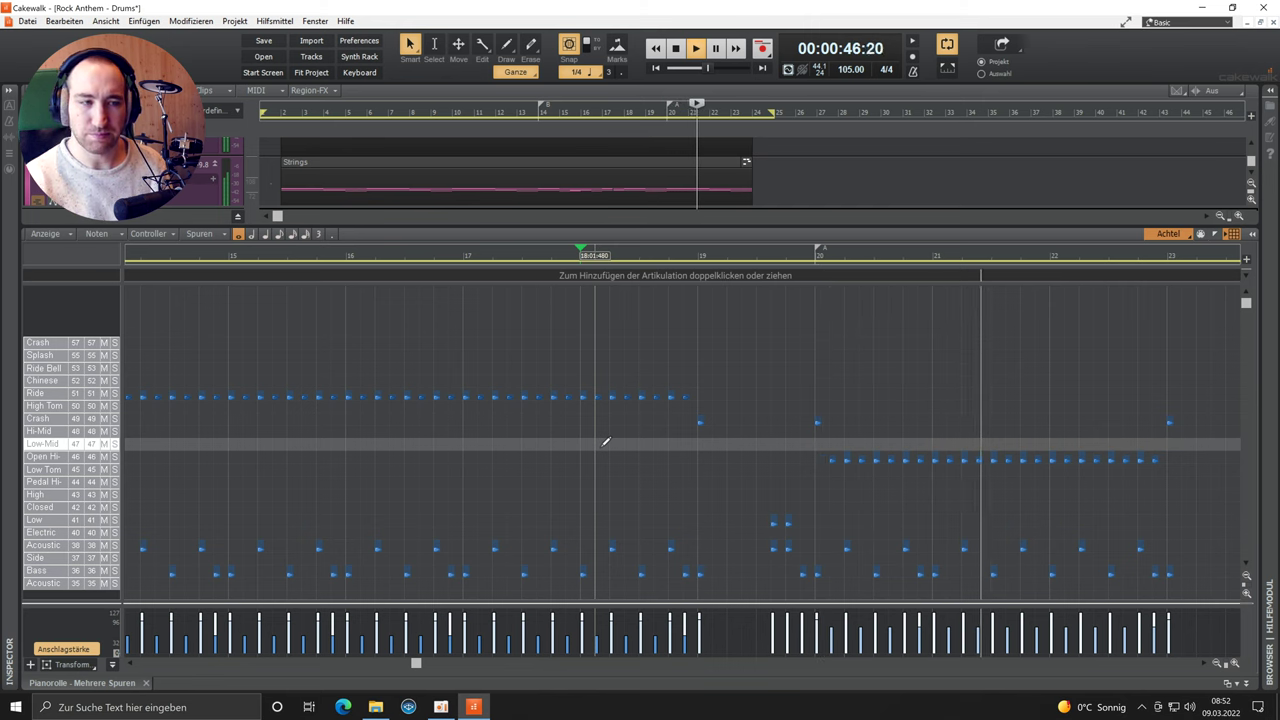
key(space)
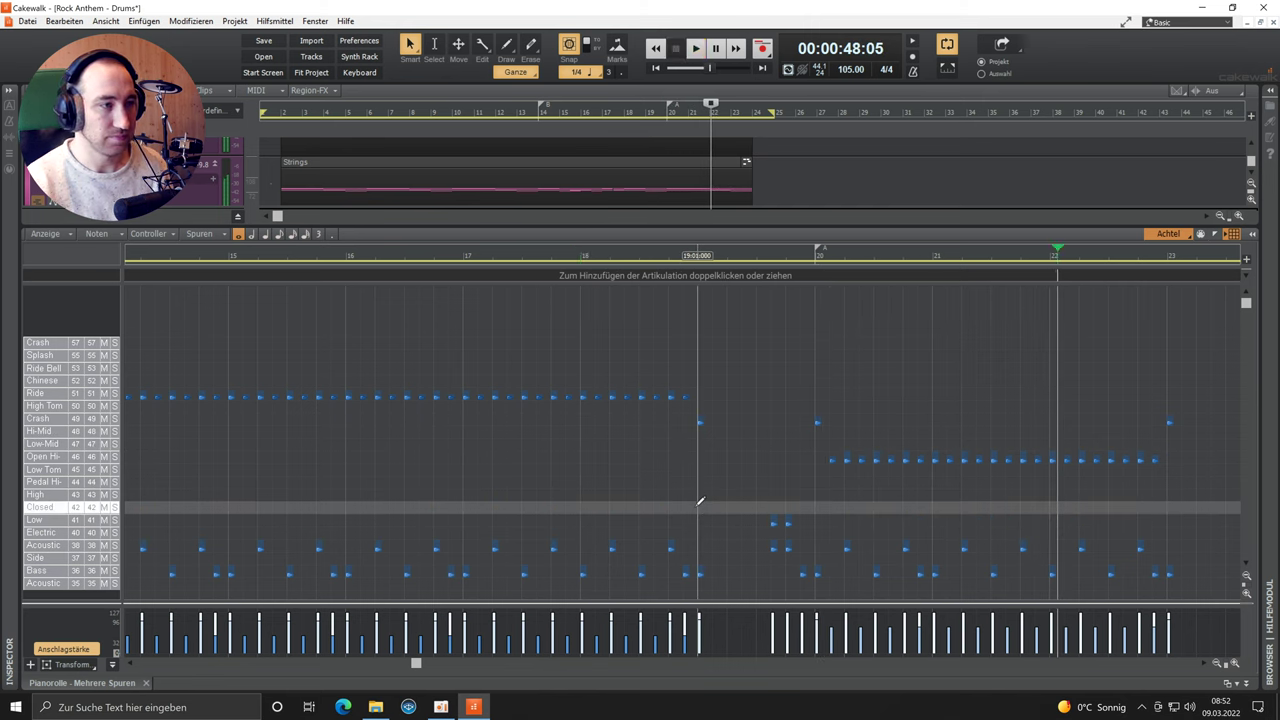
Step: Set the piano roll's snap resolution to 16tel and delete the drum notes from 13:03:480 up to measure 14
scroll(549, 505, left, 10)
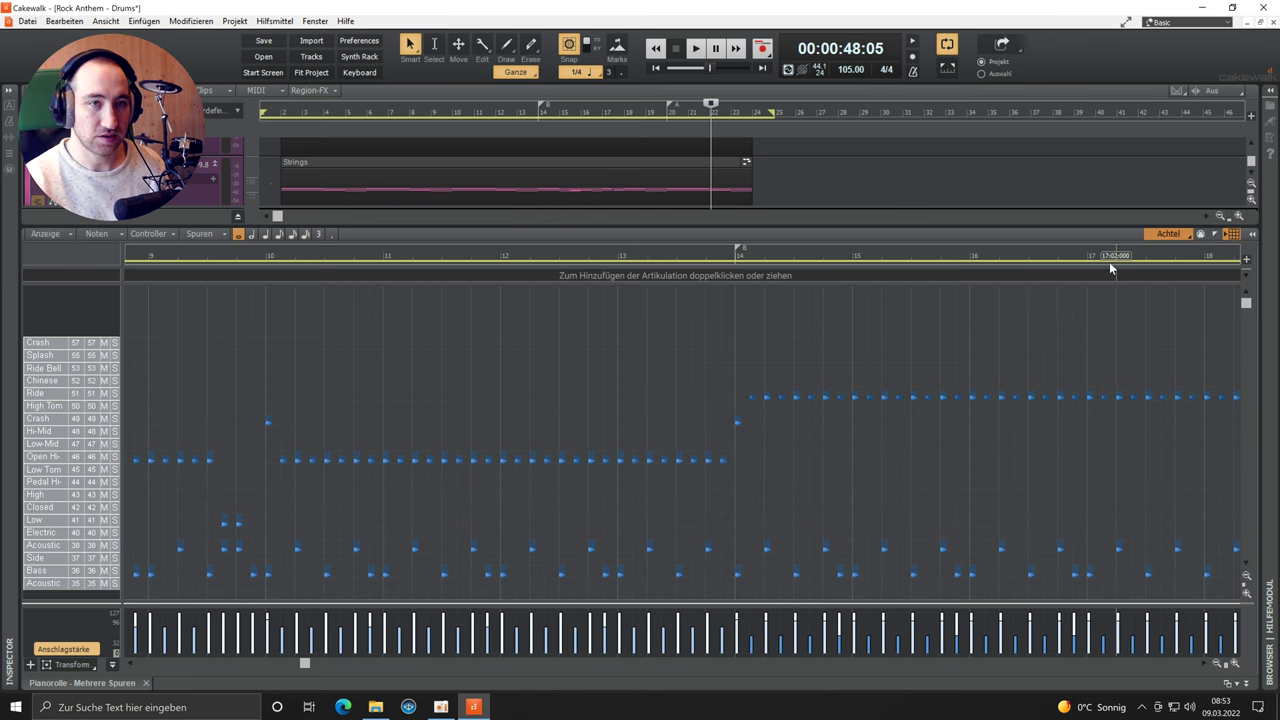
click(1174, 241)
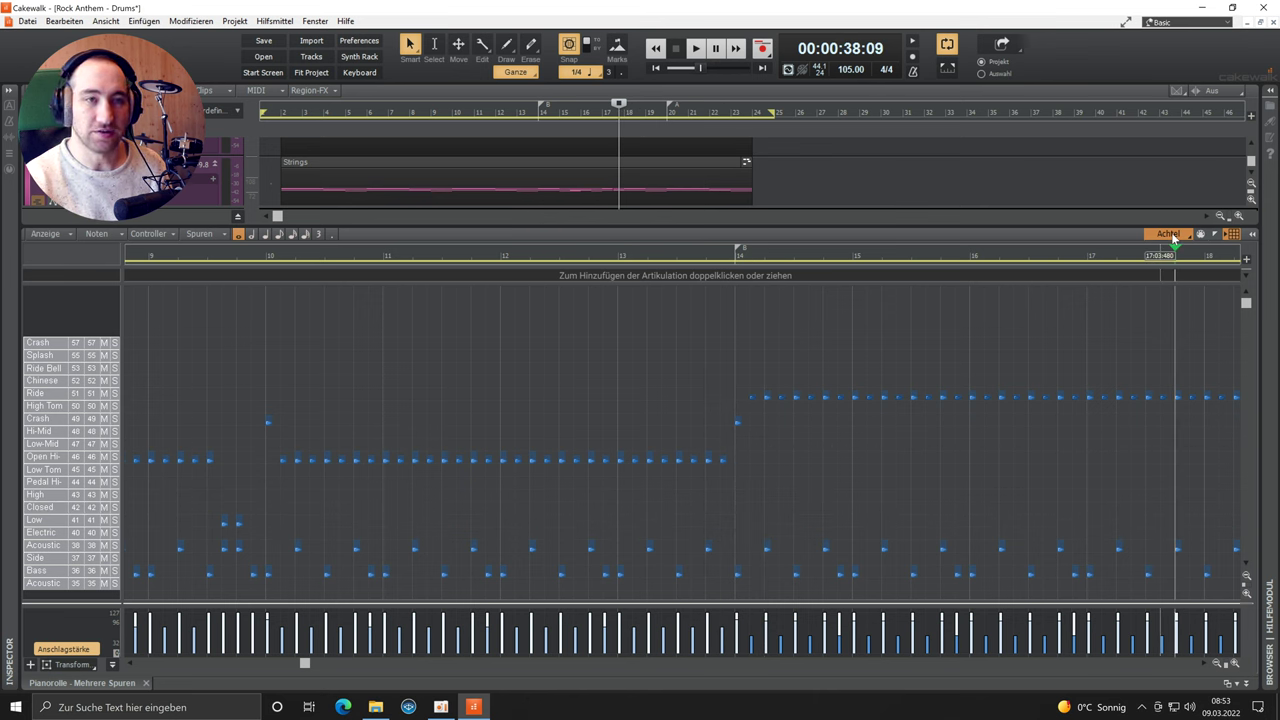
click(1174, 237)
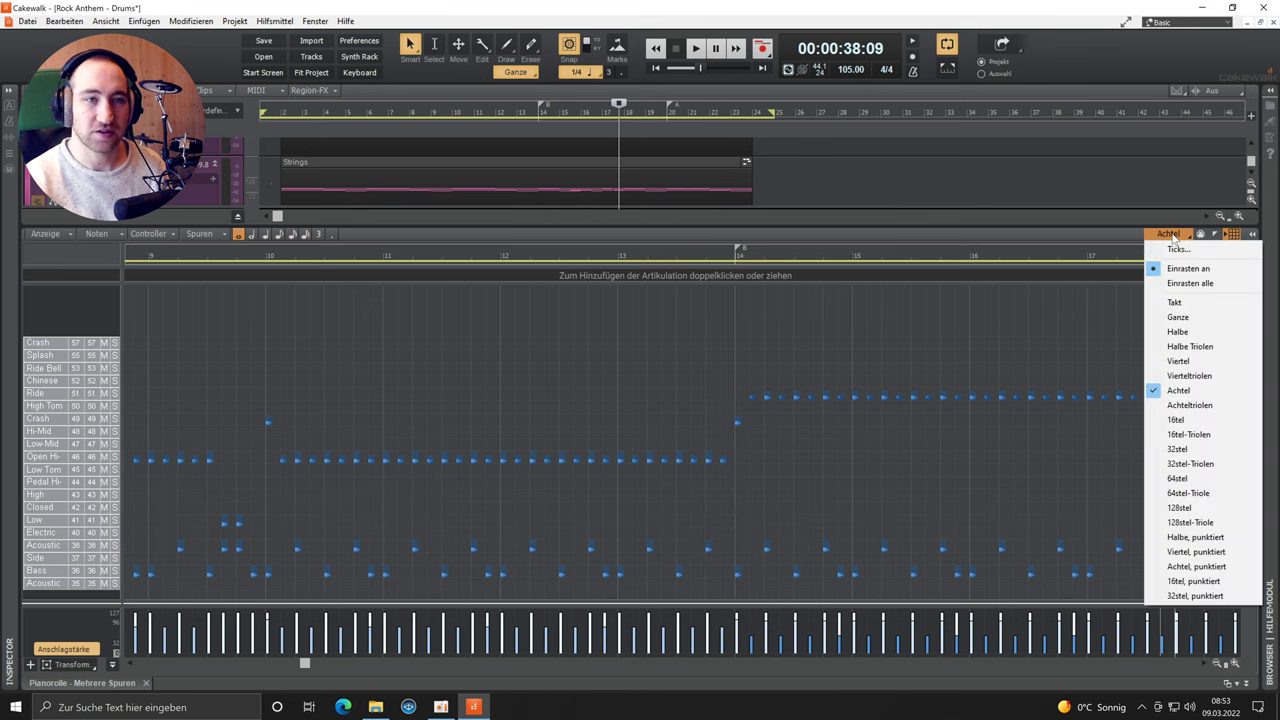
click(1190, 420)
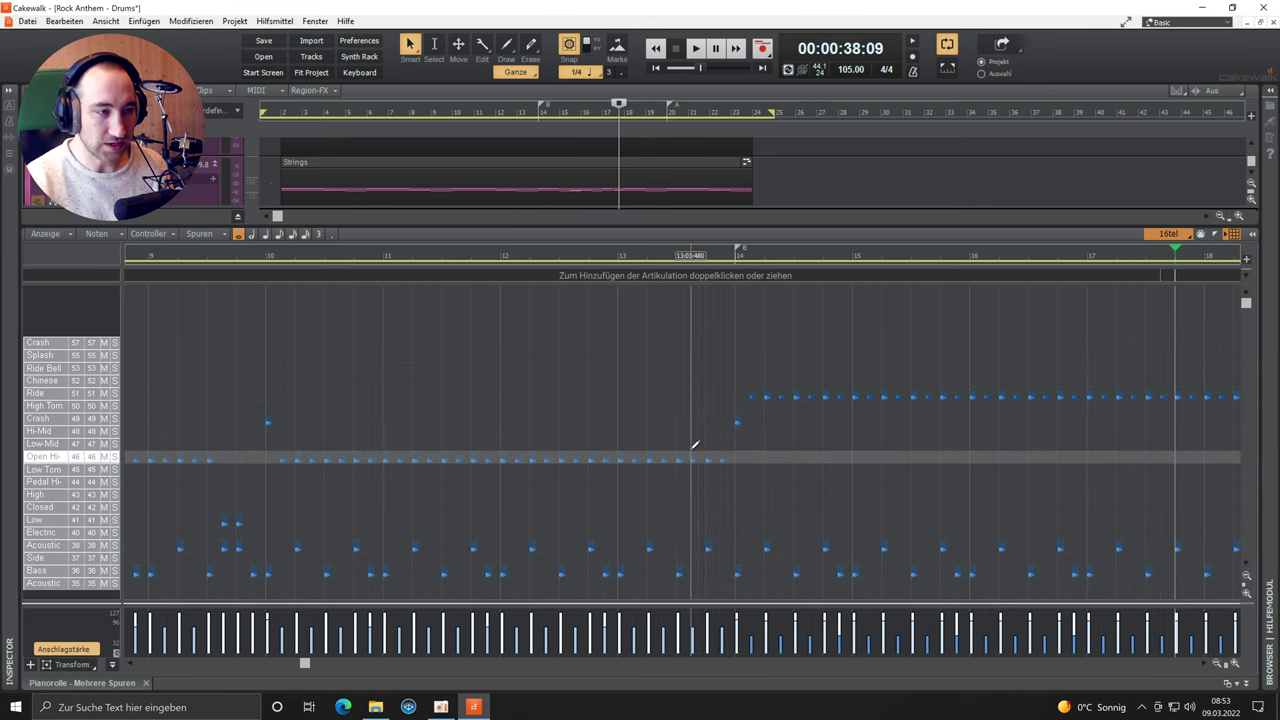
drag(695, 445, 738, 549)
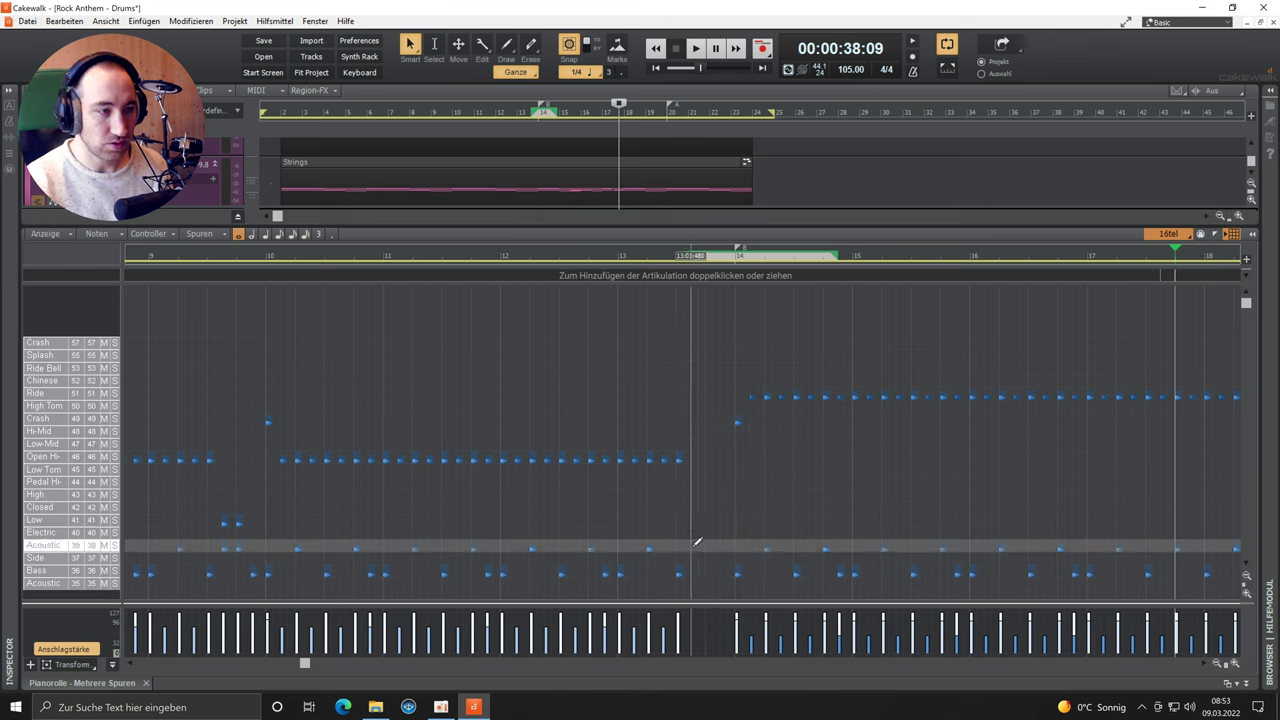
Step: From 13:03:480, add a sixteenth-note fill of three Acoustic 38 hits, one High Tom 50 hit and two Low-Mid 47 hits up to measure 14
click(697, 541)
click(706, 543)
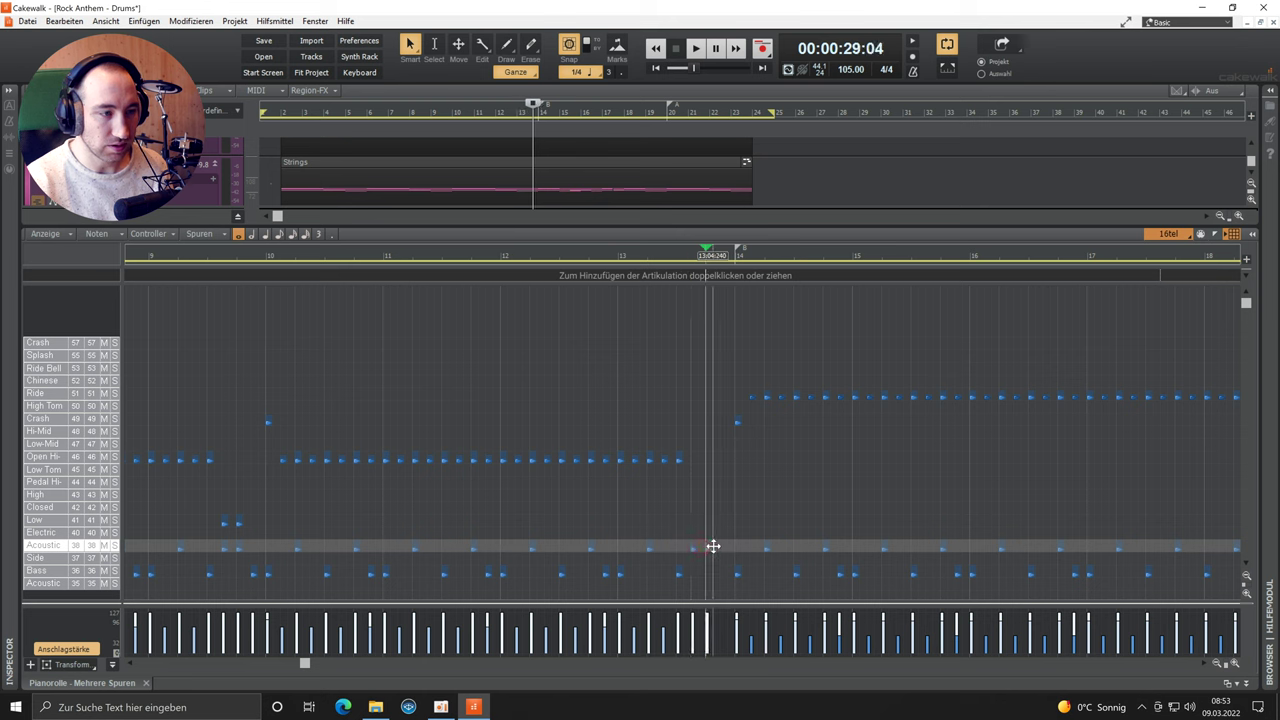
click(702, 547)
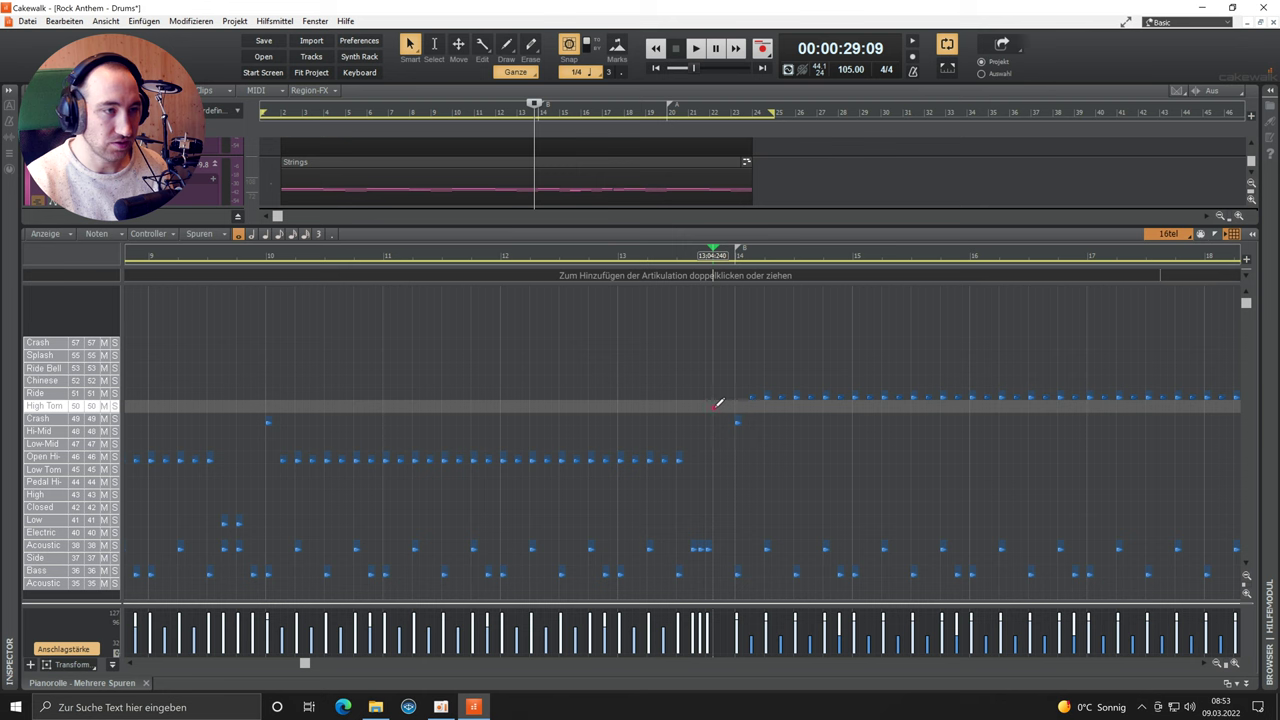
click(715, 407)
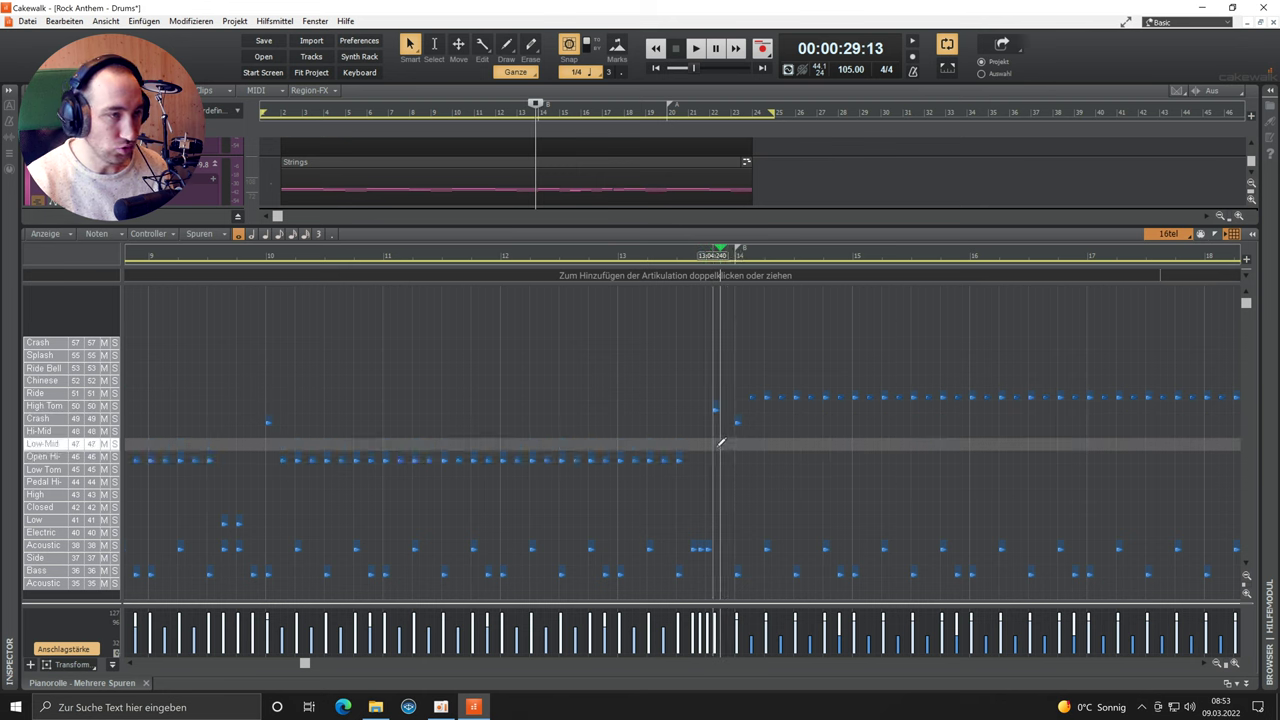
click(729, 444)
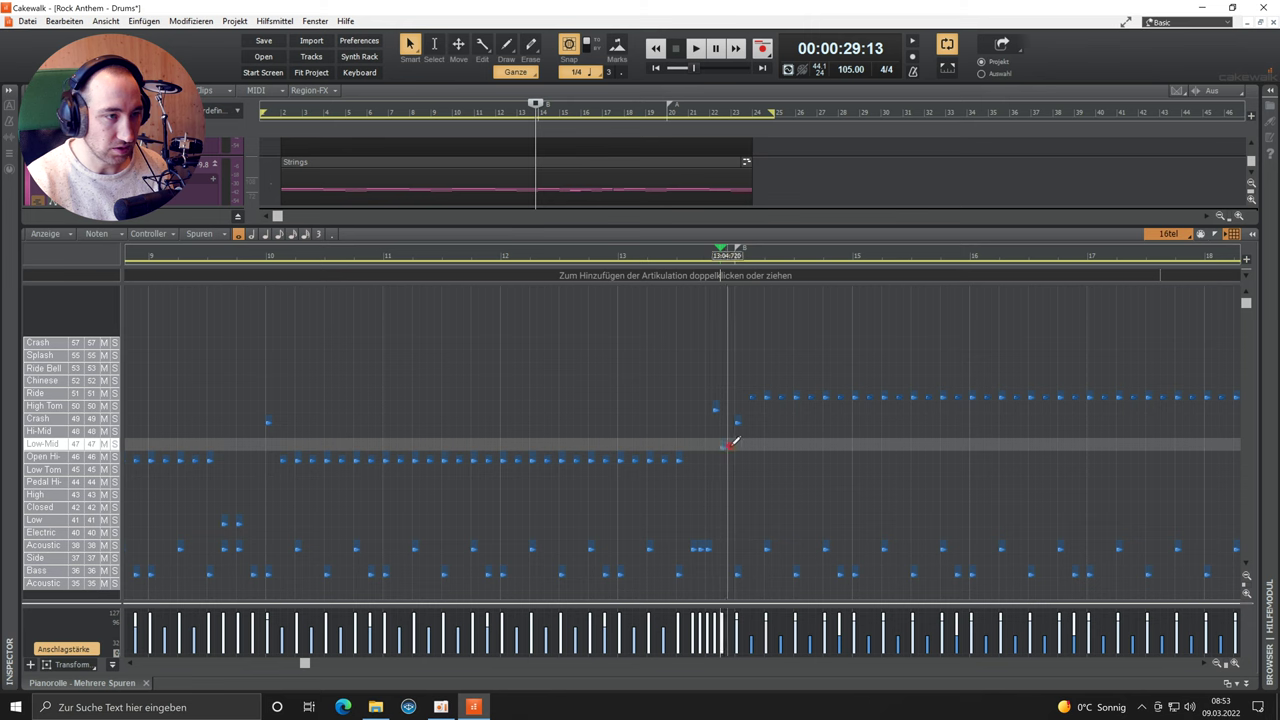
Step: Play back the sixteenth-note fill from measure 13 and the ride section from measure 14
click(617, 256)
key(space)
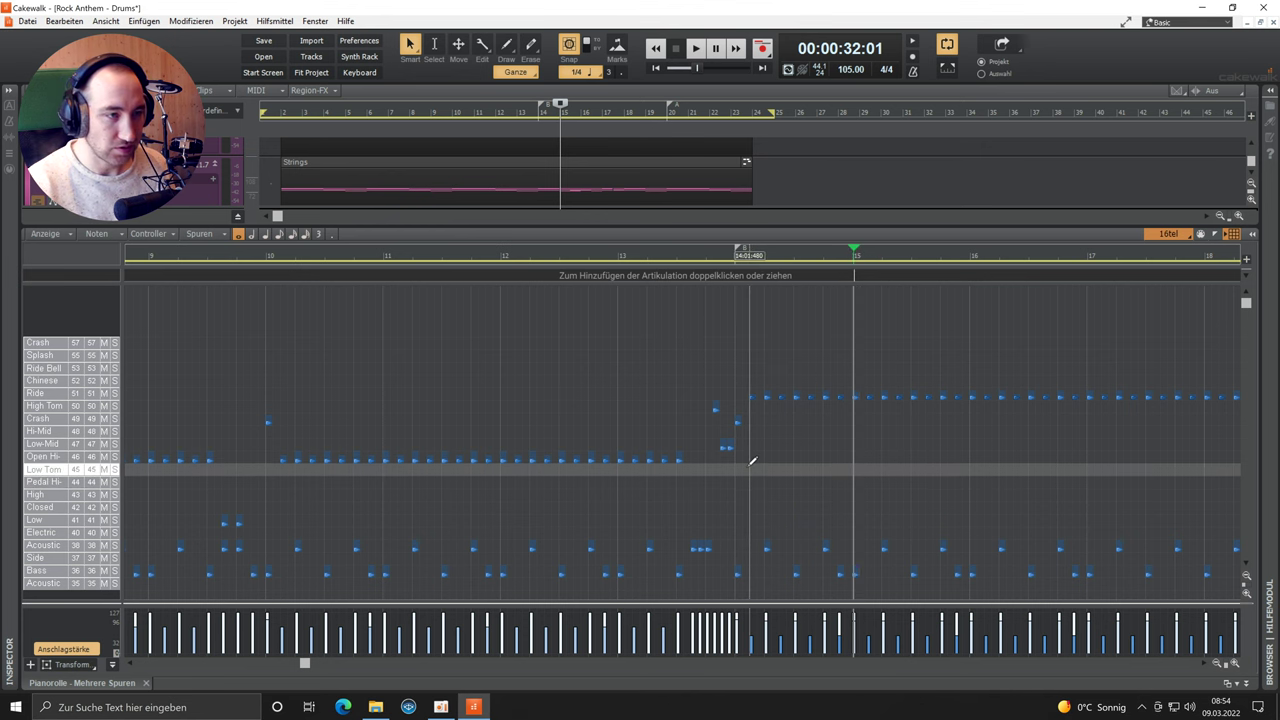
scroll(752, 461, right, 6)
scroll(752, 461, left, 1)
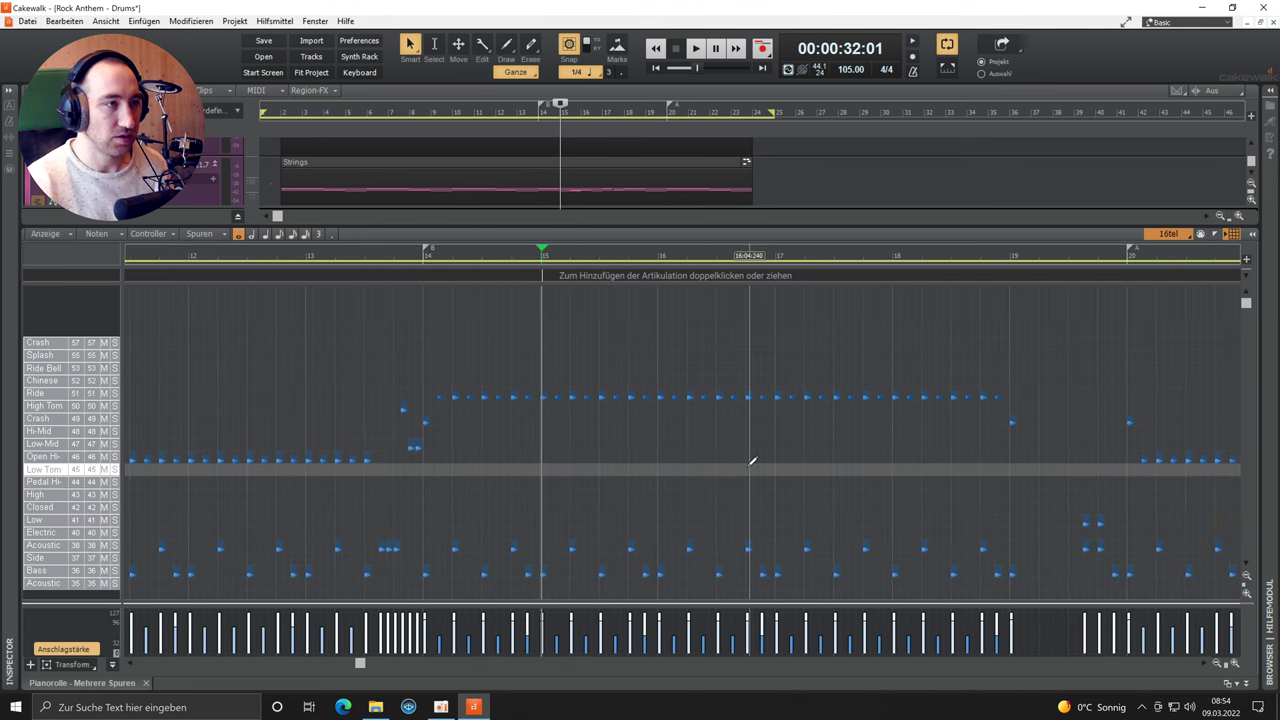
click(424, 257)
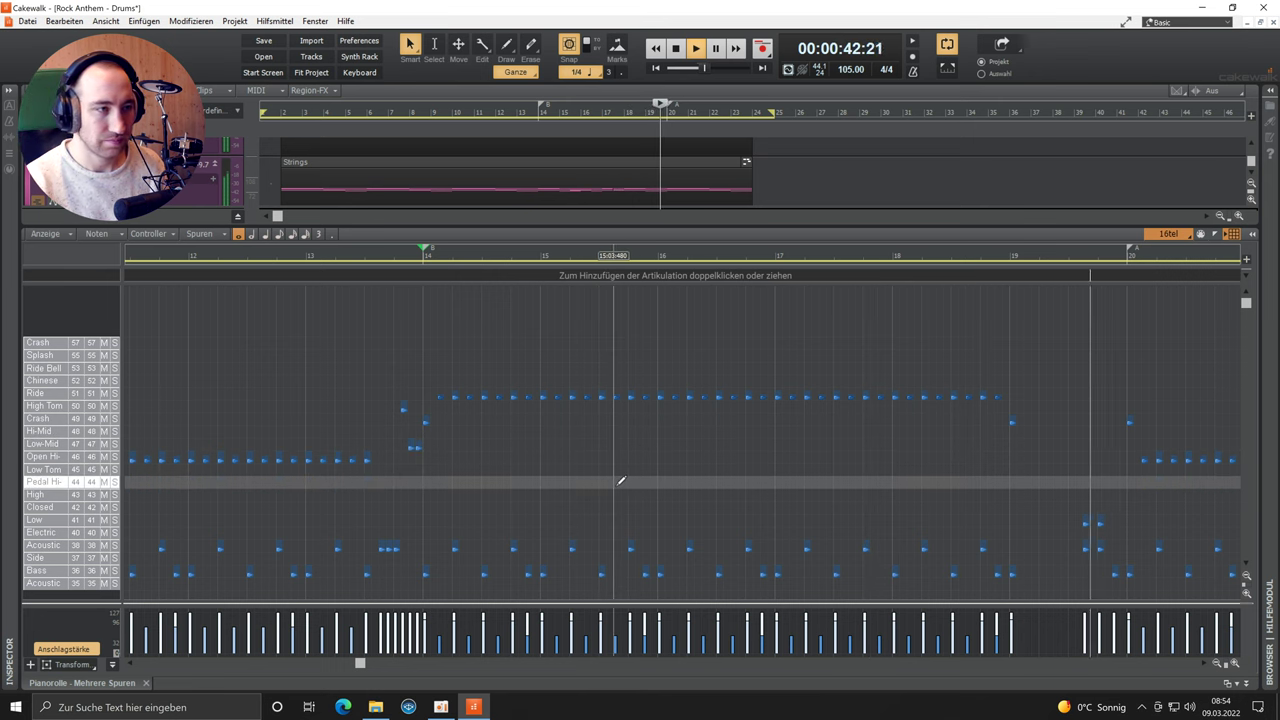
key(space)
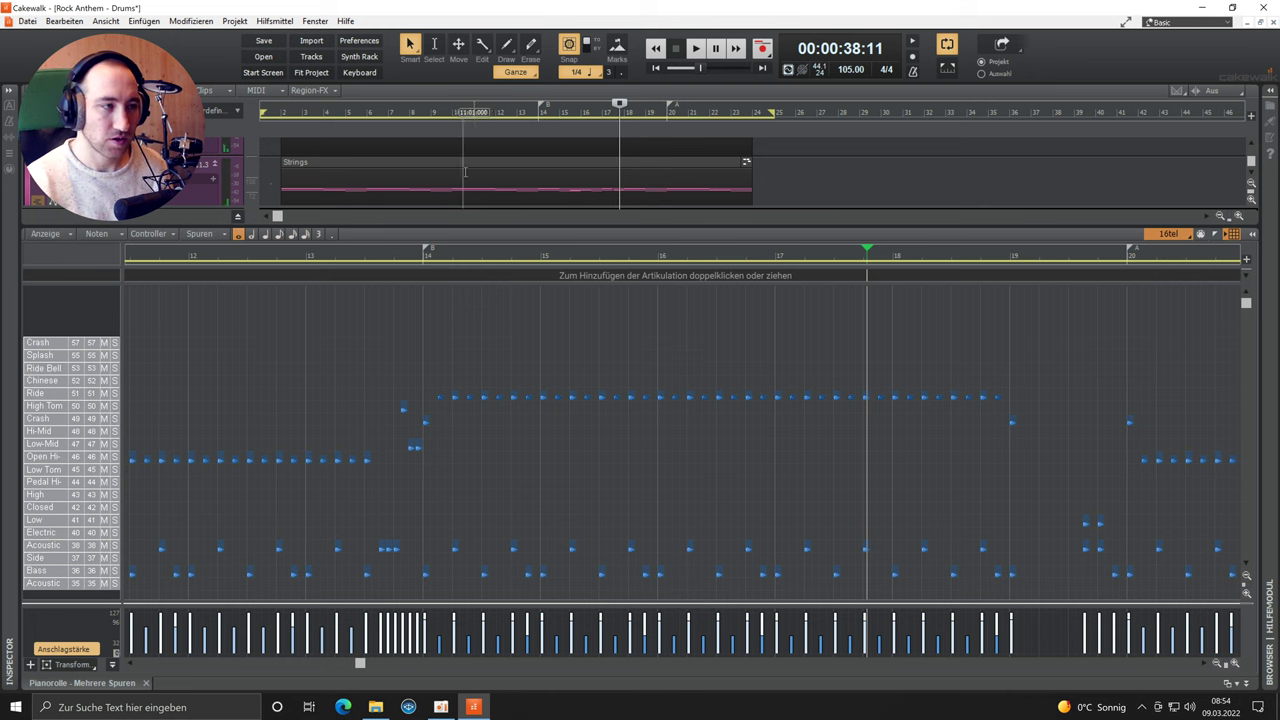
Step: Add Crash 49 accents at 16:01, 16:03, 17:01 and 18:01 and delete the Ride 51 notes at those positions
click(404, 409)
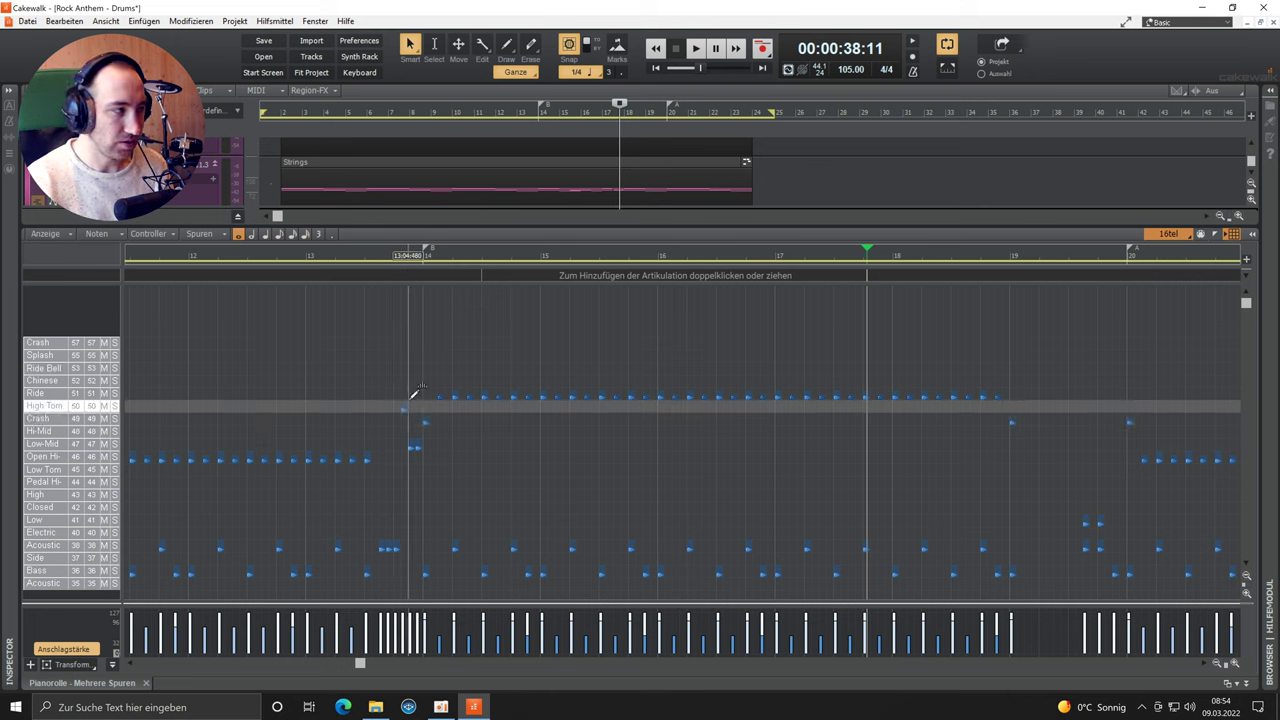
key(space)
drag(424, 421, 896, 420)
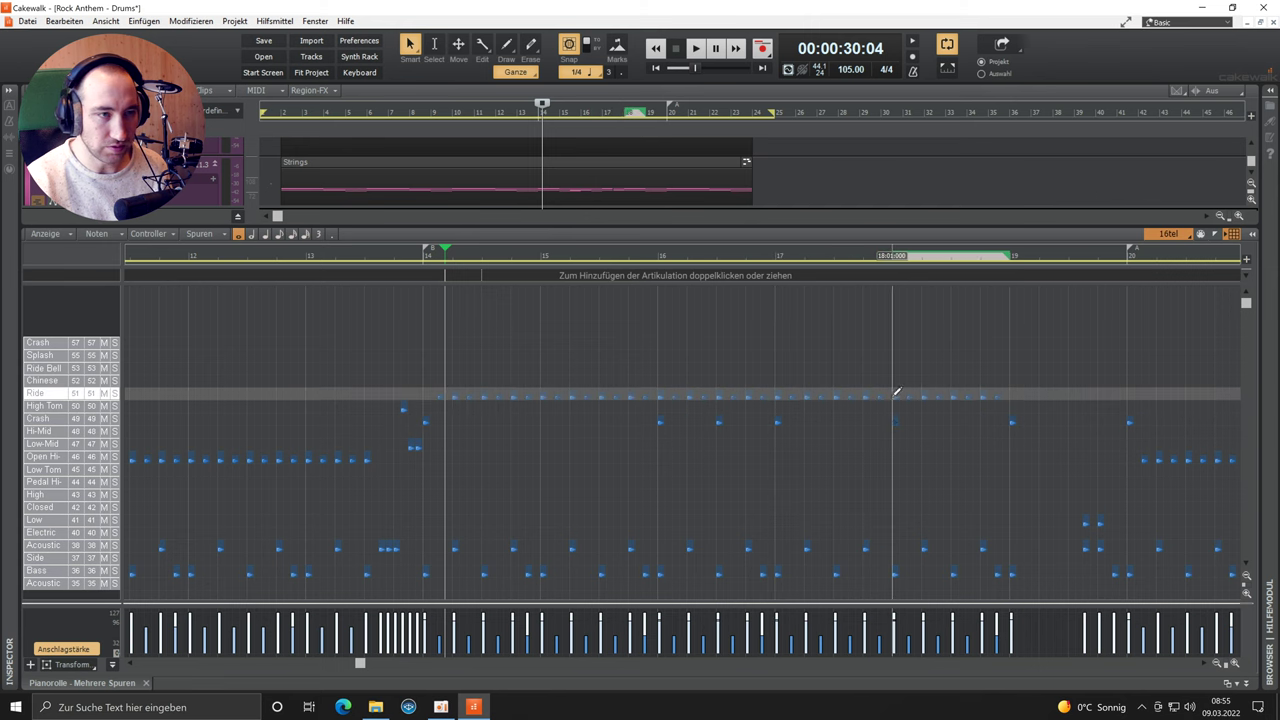
click(894, 397)
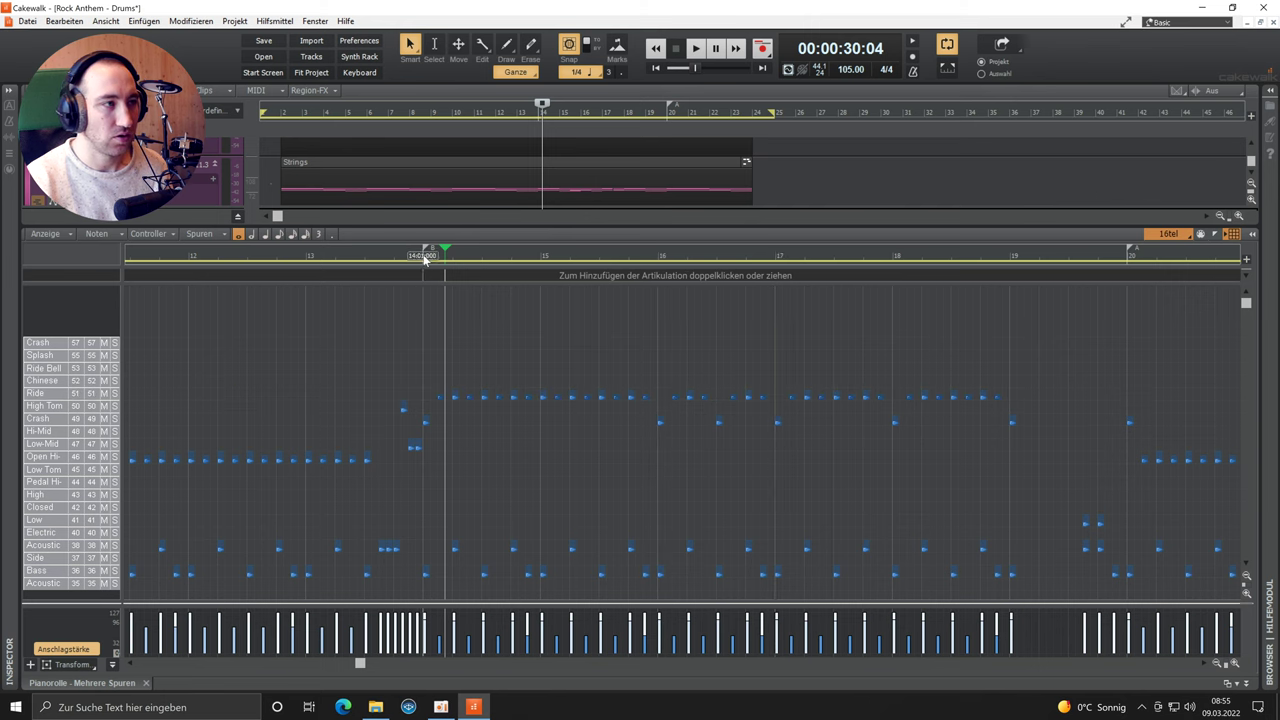
Step: Play back from measure 13 into measure 21 to hear the fills and the crash accents in the ride section
click(306, 257)
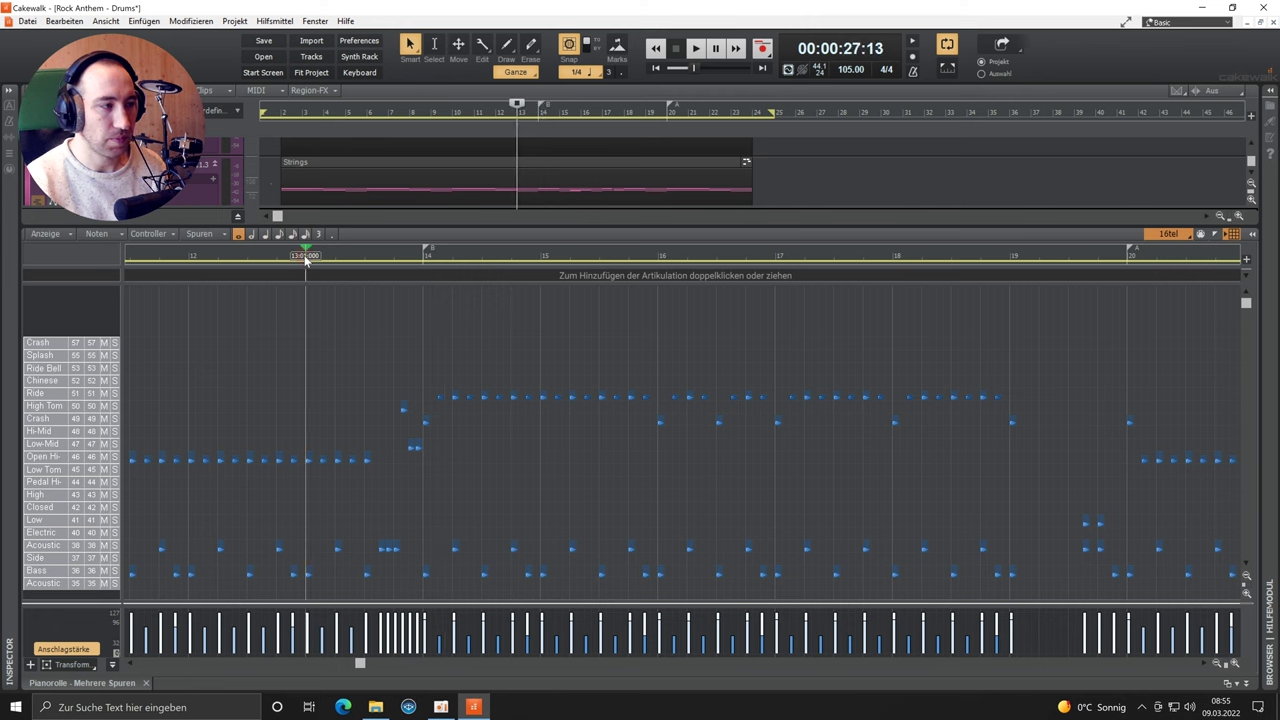
key(space)
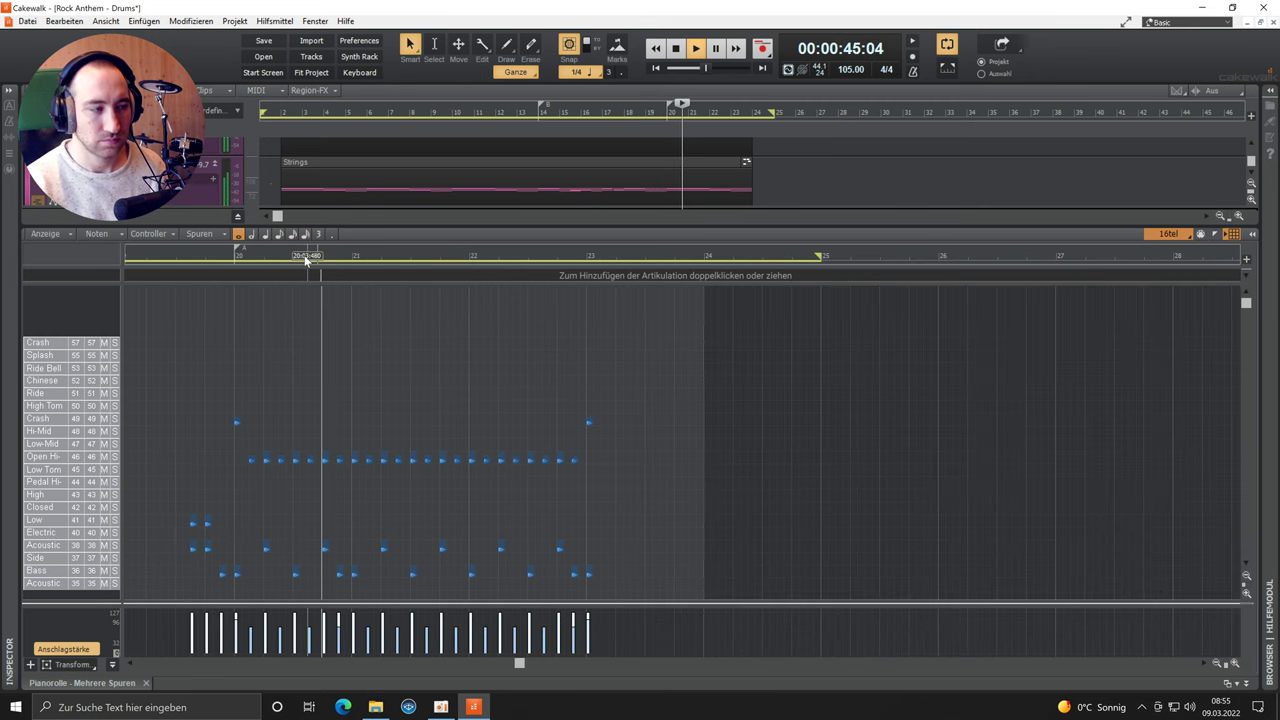
key(space)
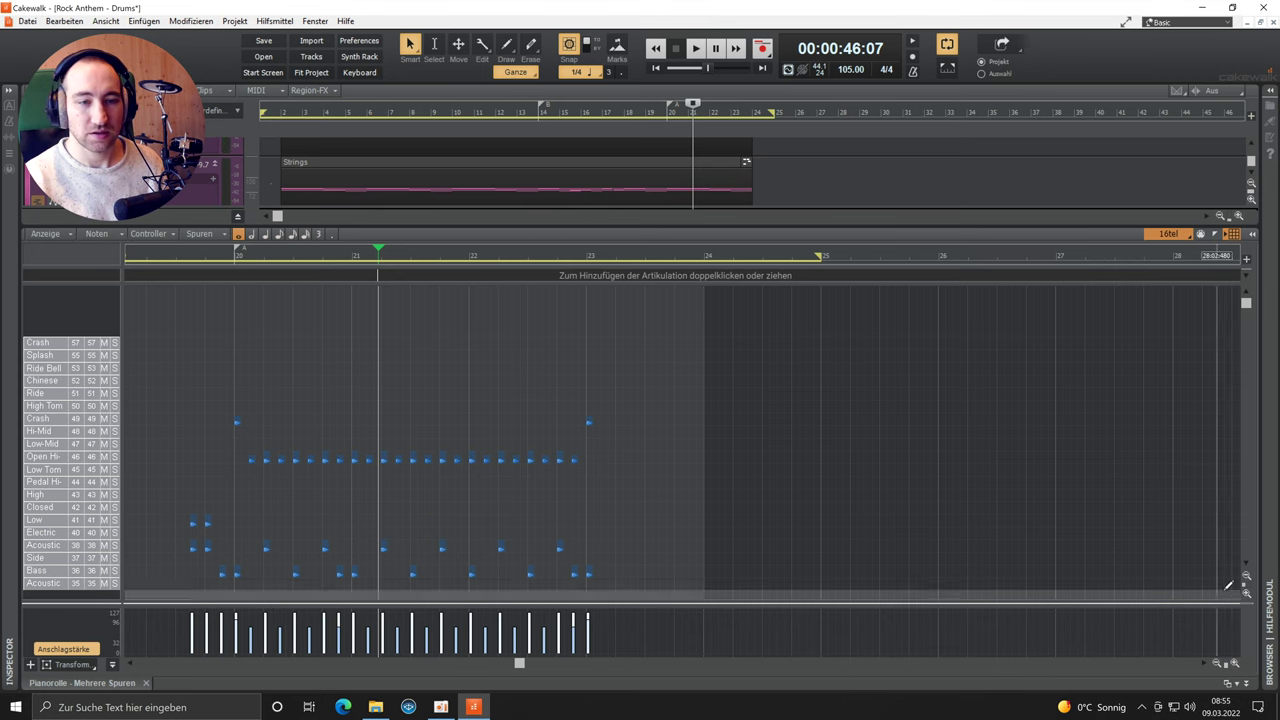
Step: Return to the project start, hide the piano roll and fit the whole project in the track view
key(w)
key(d)
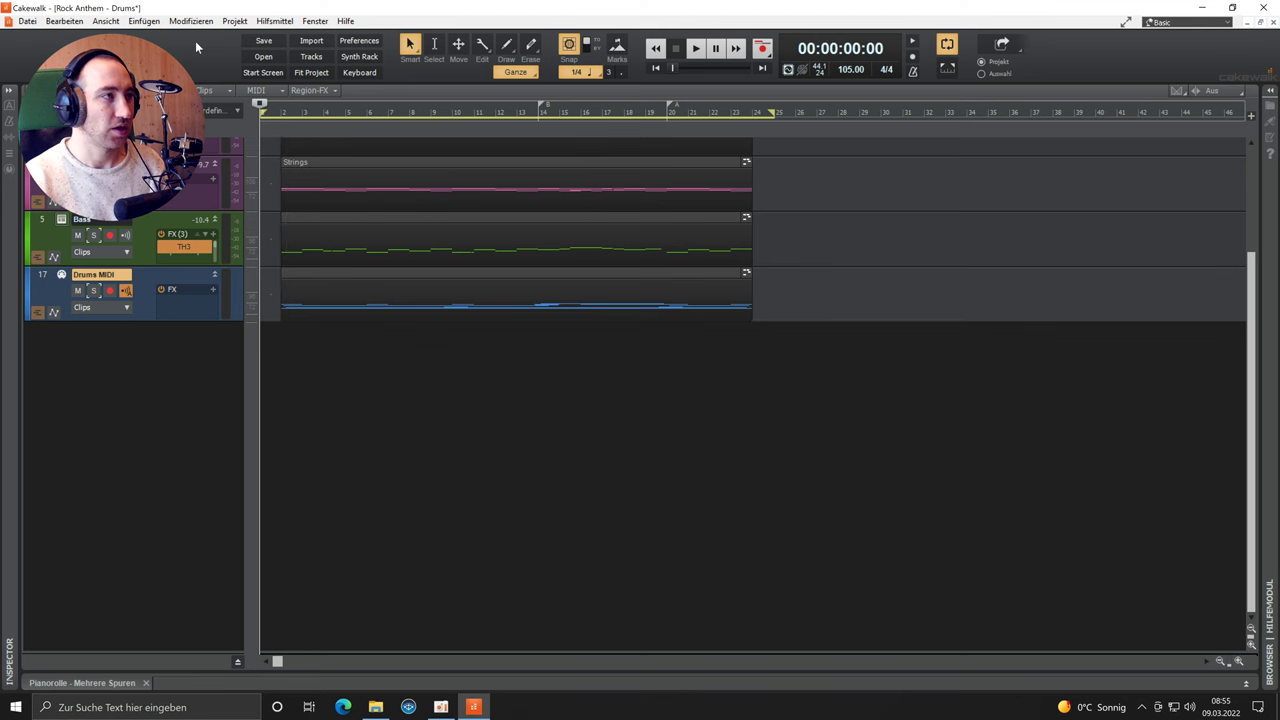
click(311, 73)
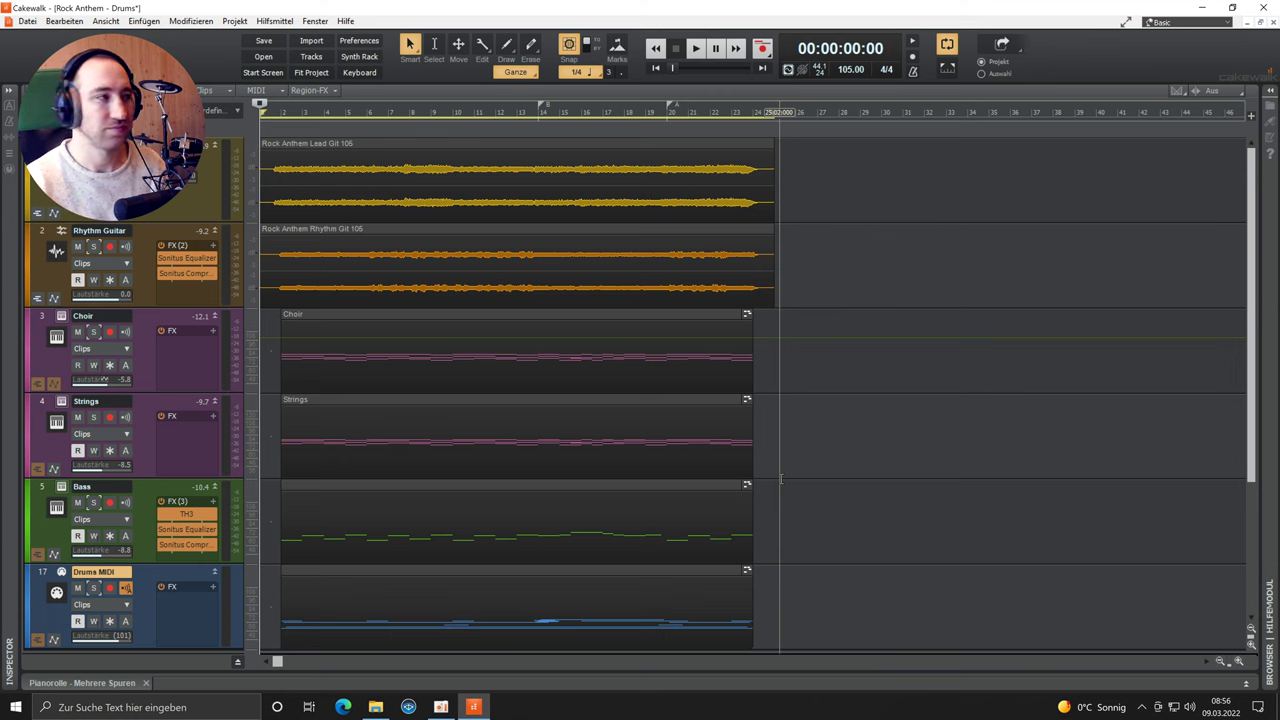
Step: Play back the whole project from the start with the finished drums, and place the playback position at measure 28
key(space)
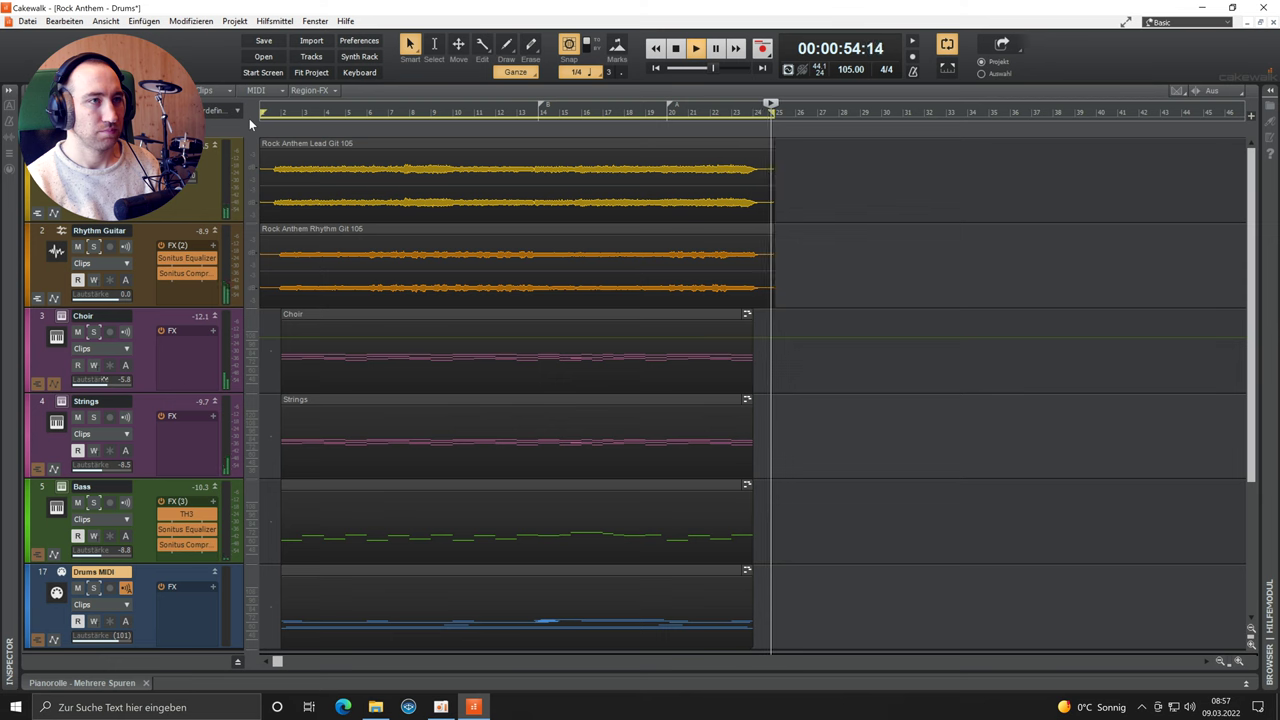
key(space)
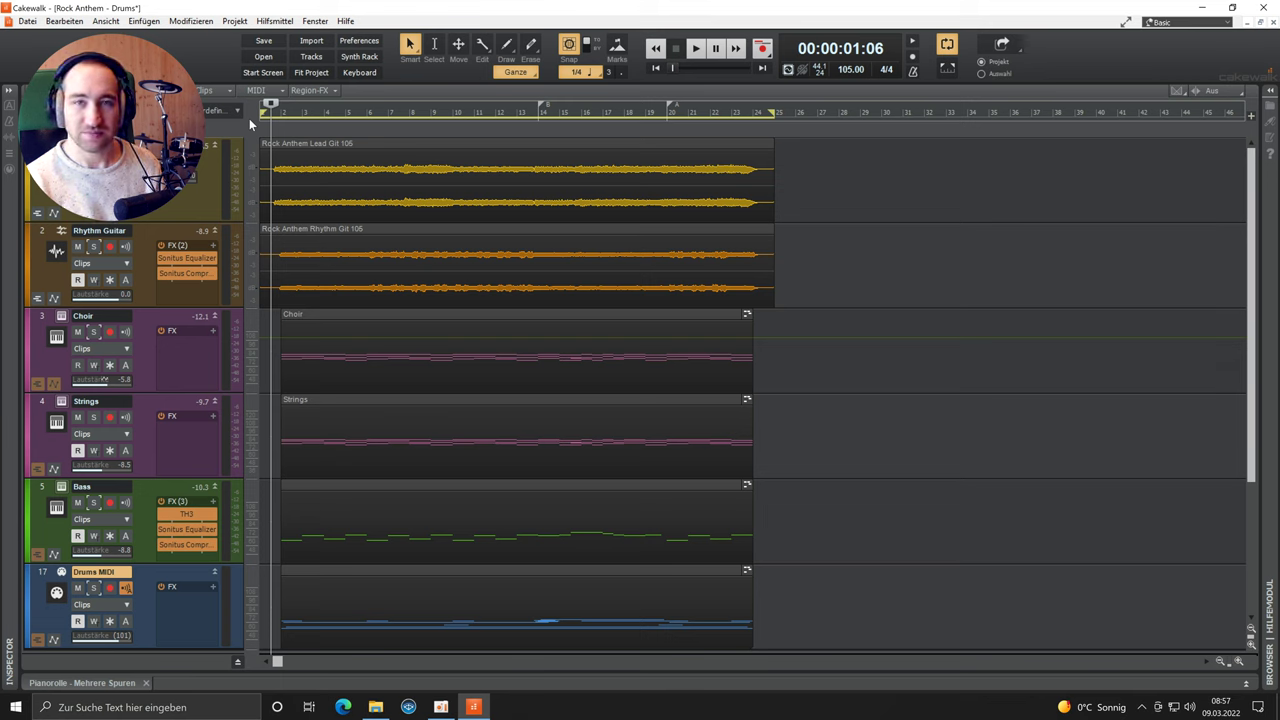
click(838, 108)
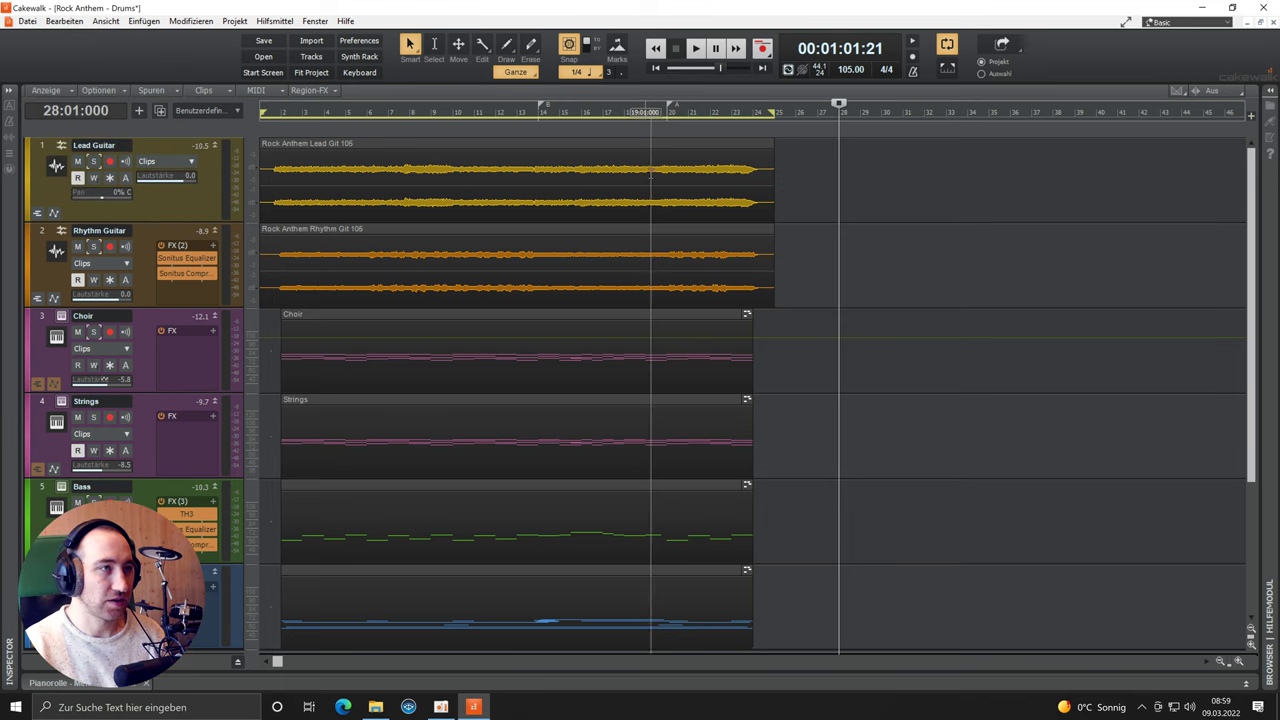
Step: Place the playback position at 25:04, just past the end of the guitar clips
click(733, 144)
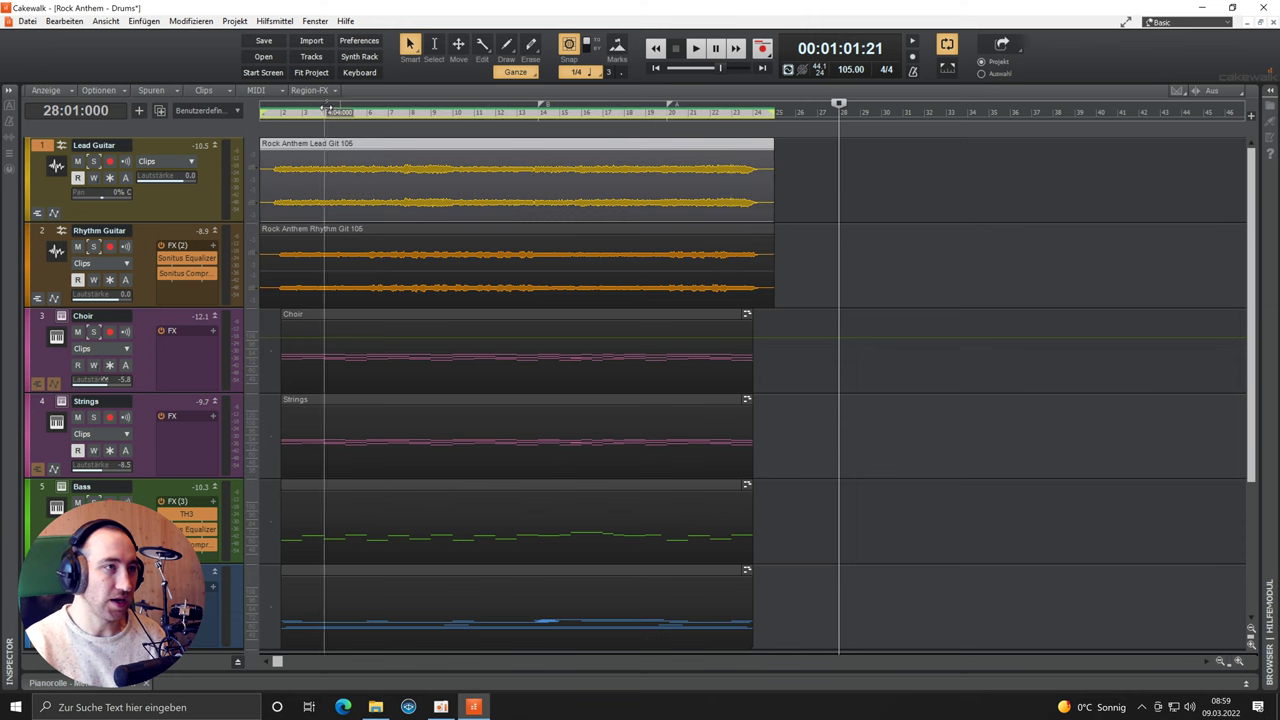
click(802, 108)
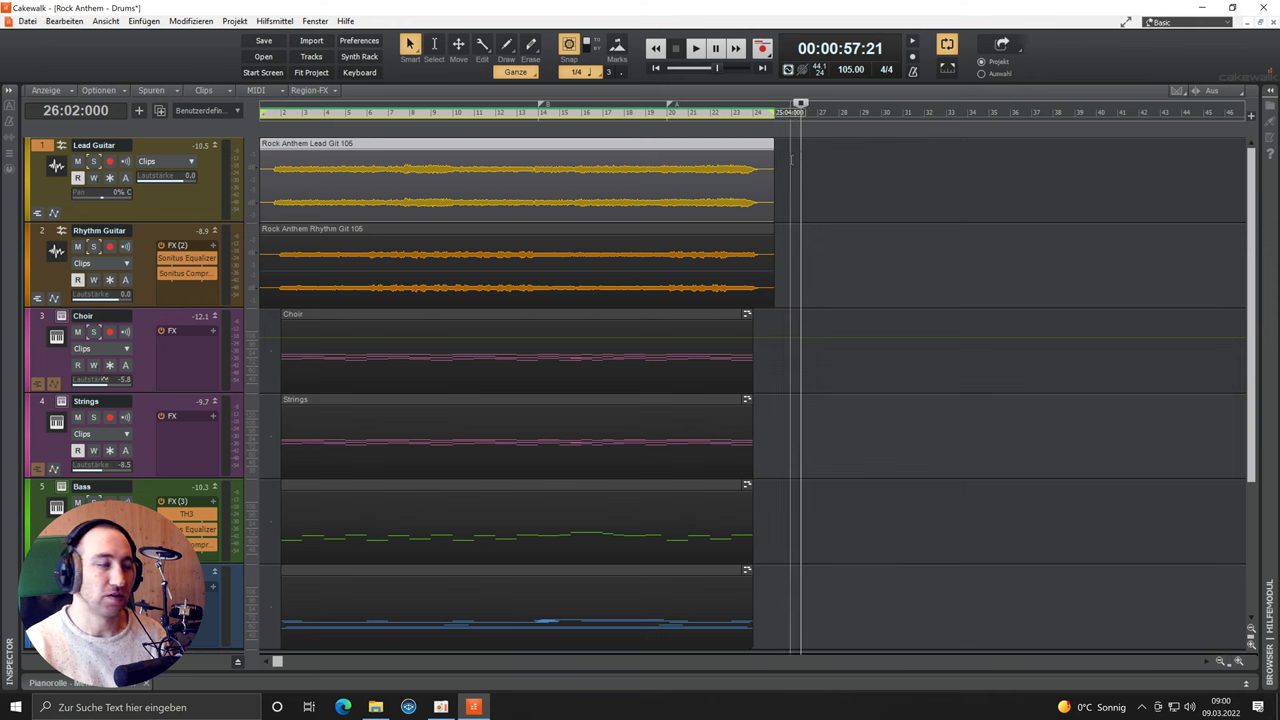
click(791, 160)
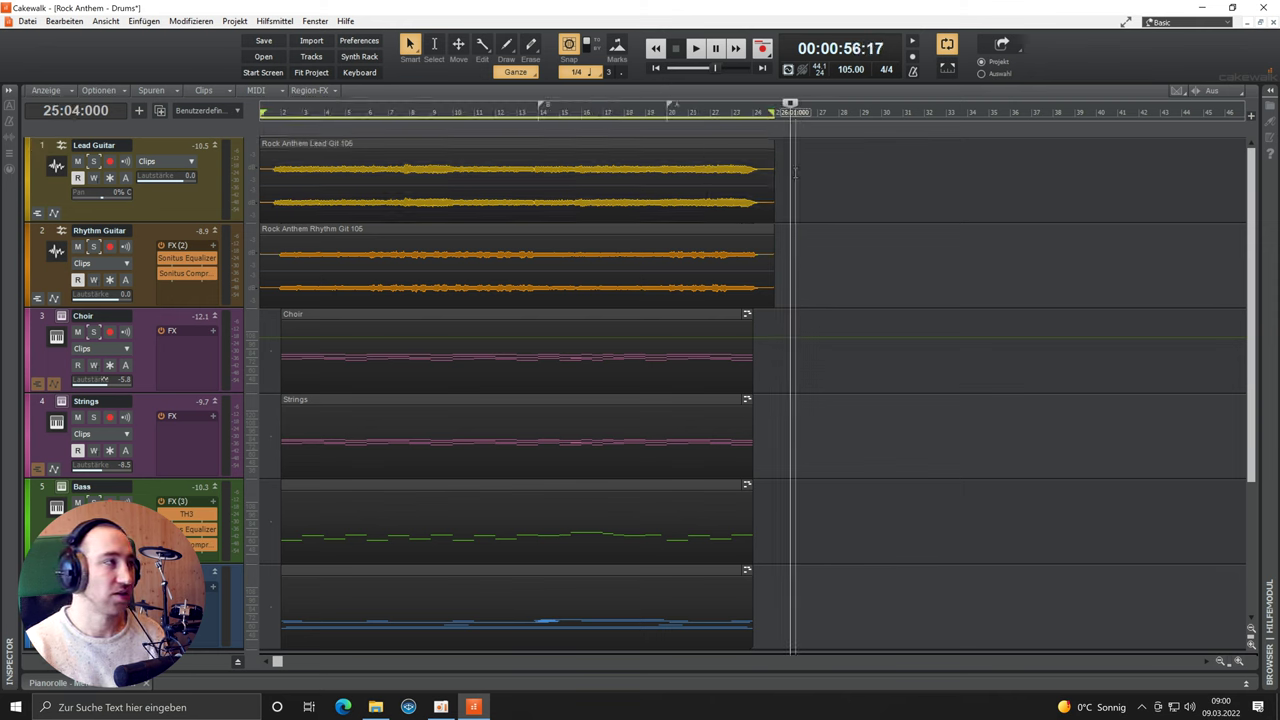
Step: Open the audio export settings and limit the export range to the time selection from 1:01:000 to 25:01:000
click(25, 21)
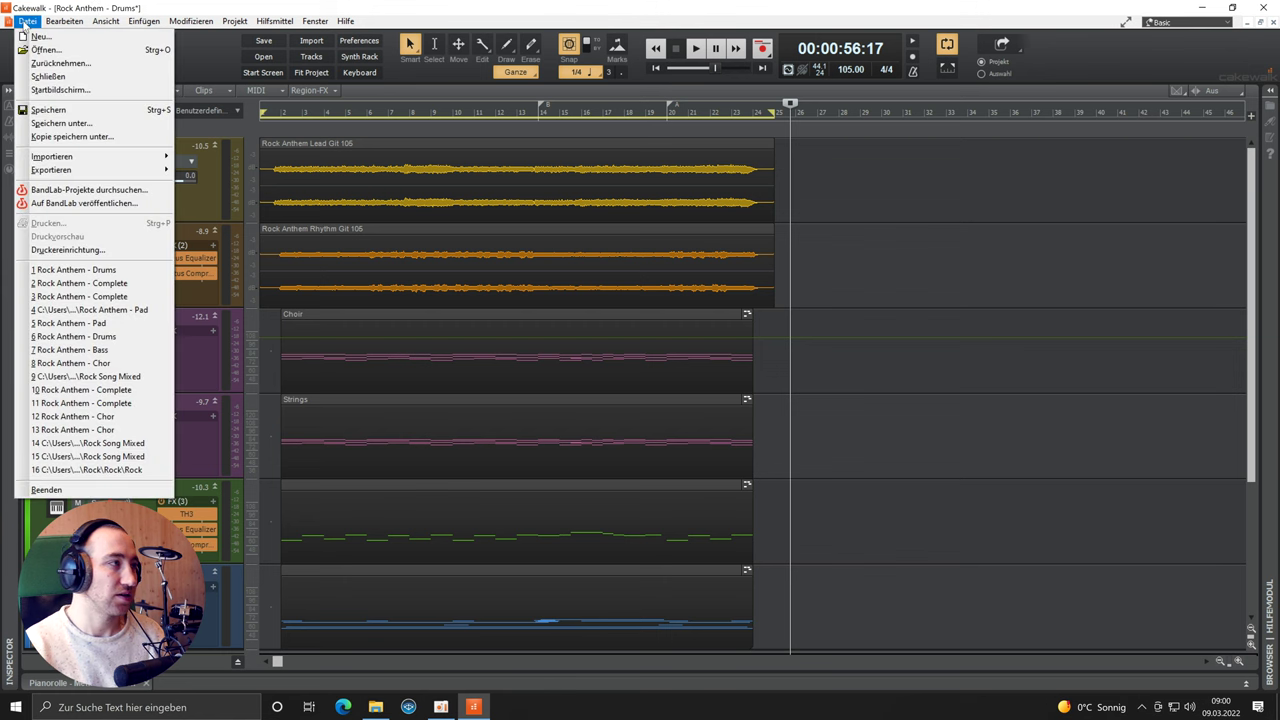
mouse_move(52, 170)
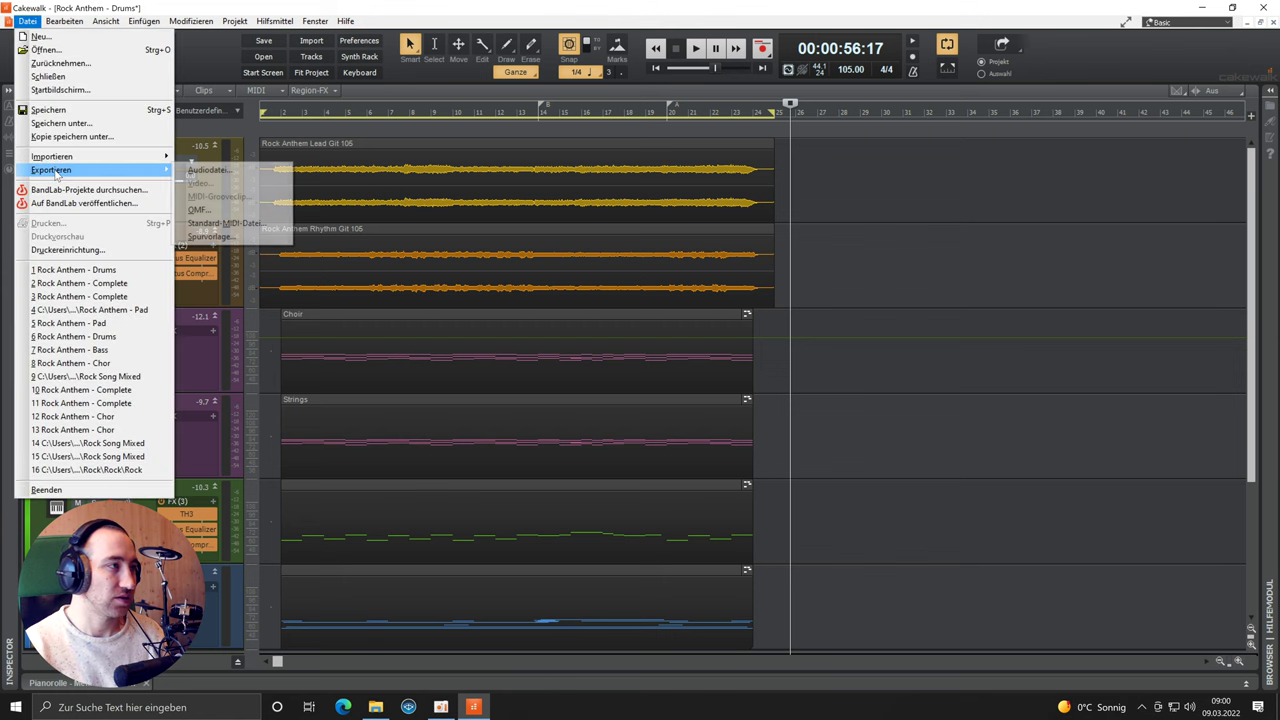
click(222, 165)
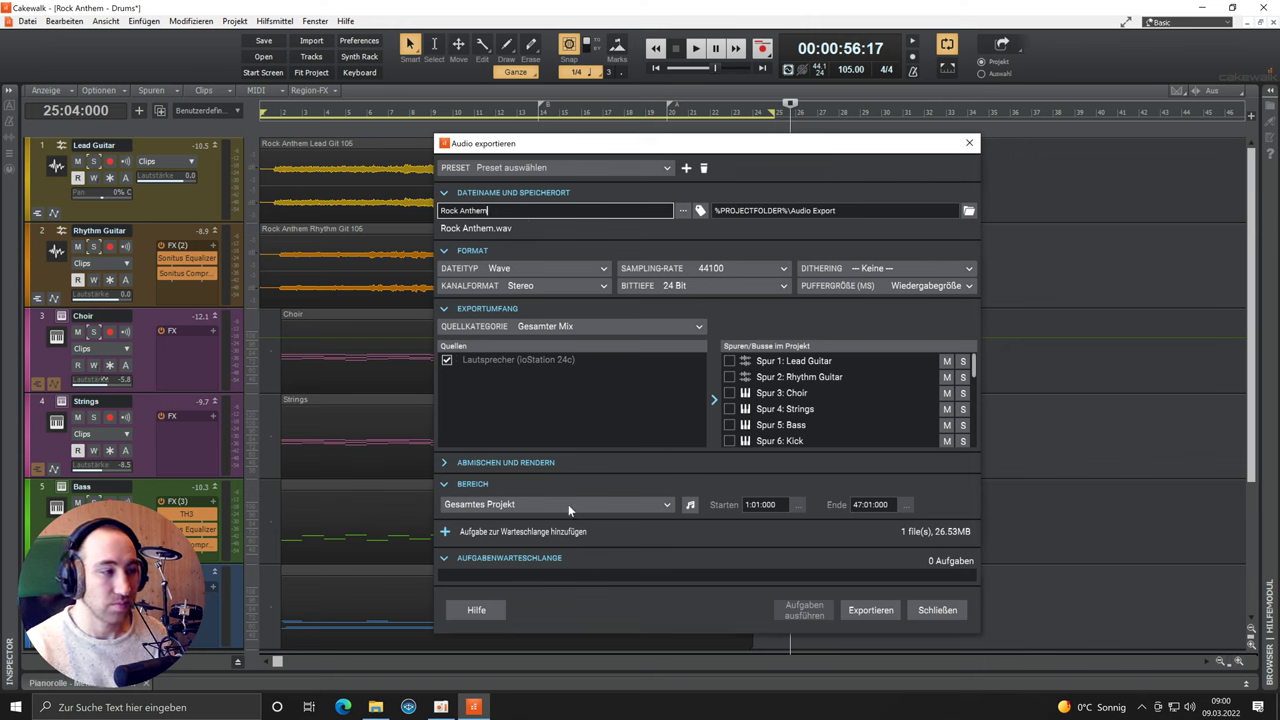
click(521, 506)
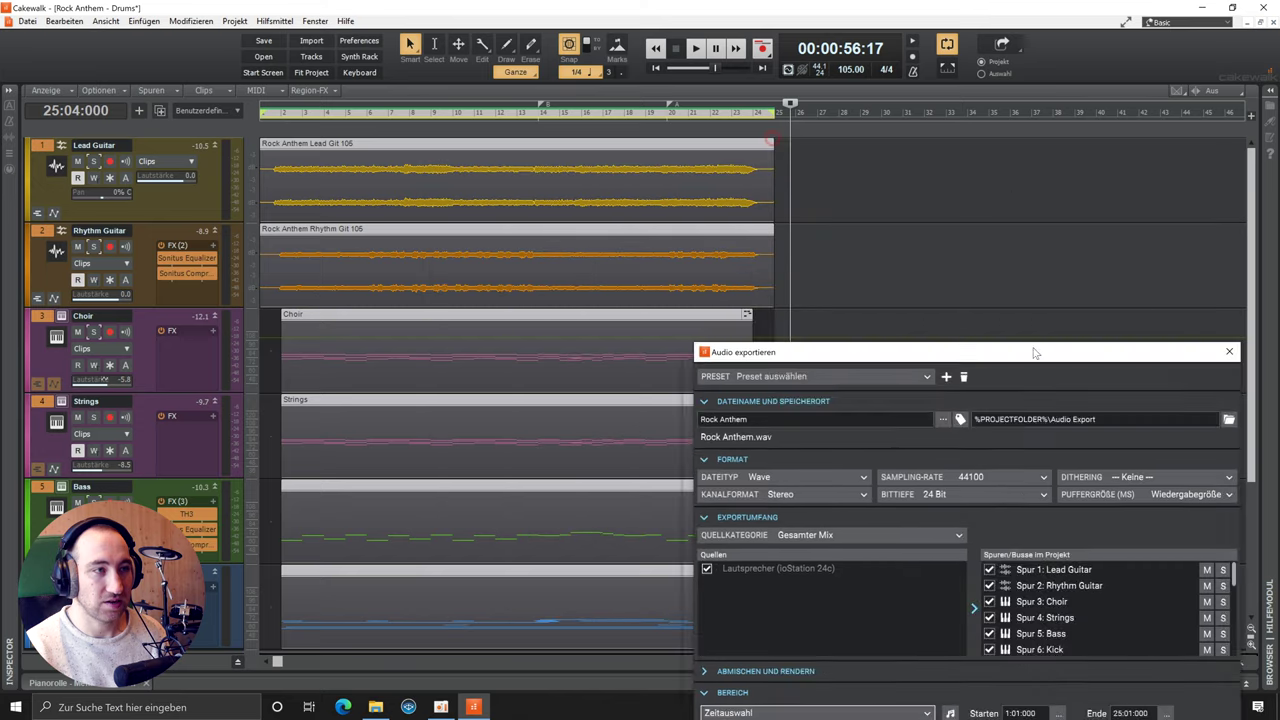
drag(775, 145, 1275, 318)
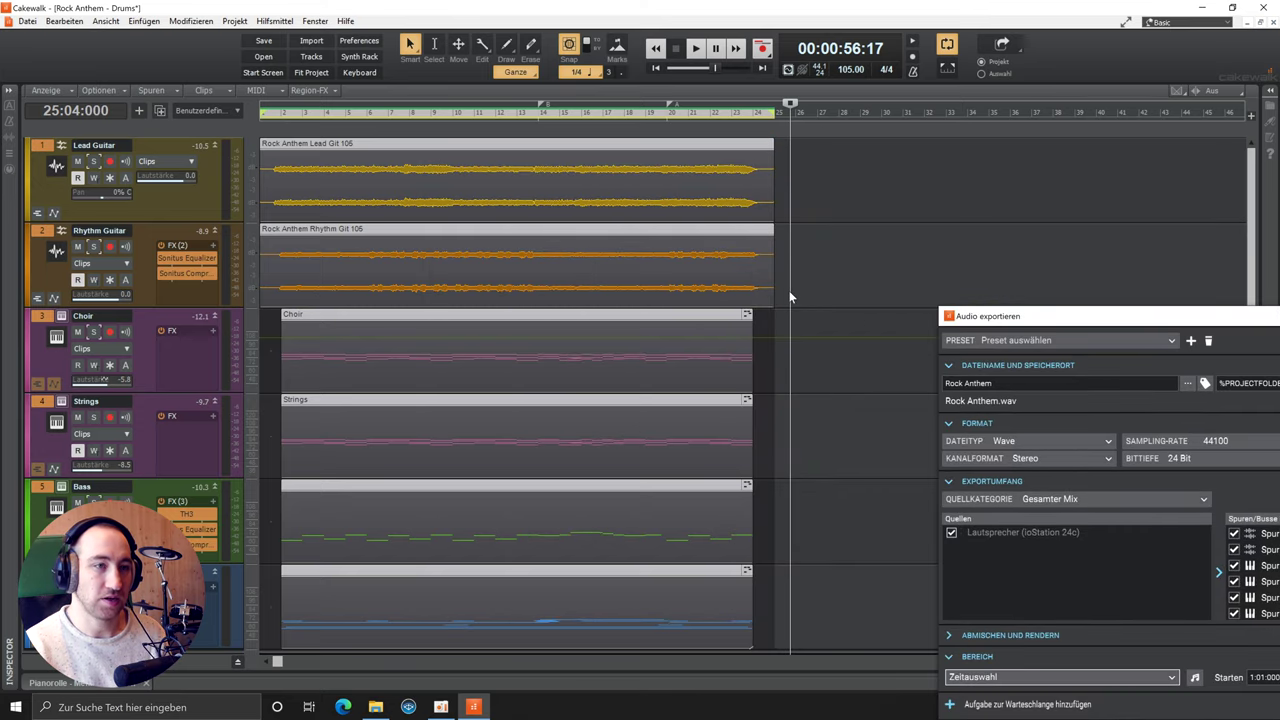
drag(1122, 317, 596, 141)
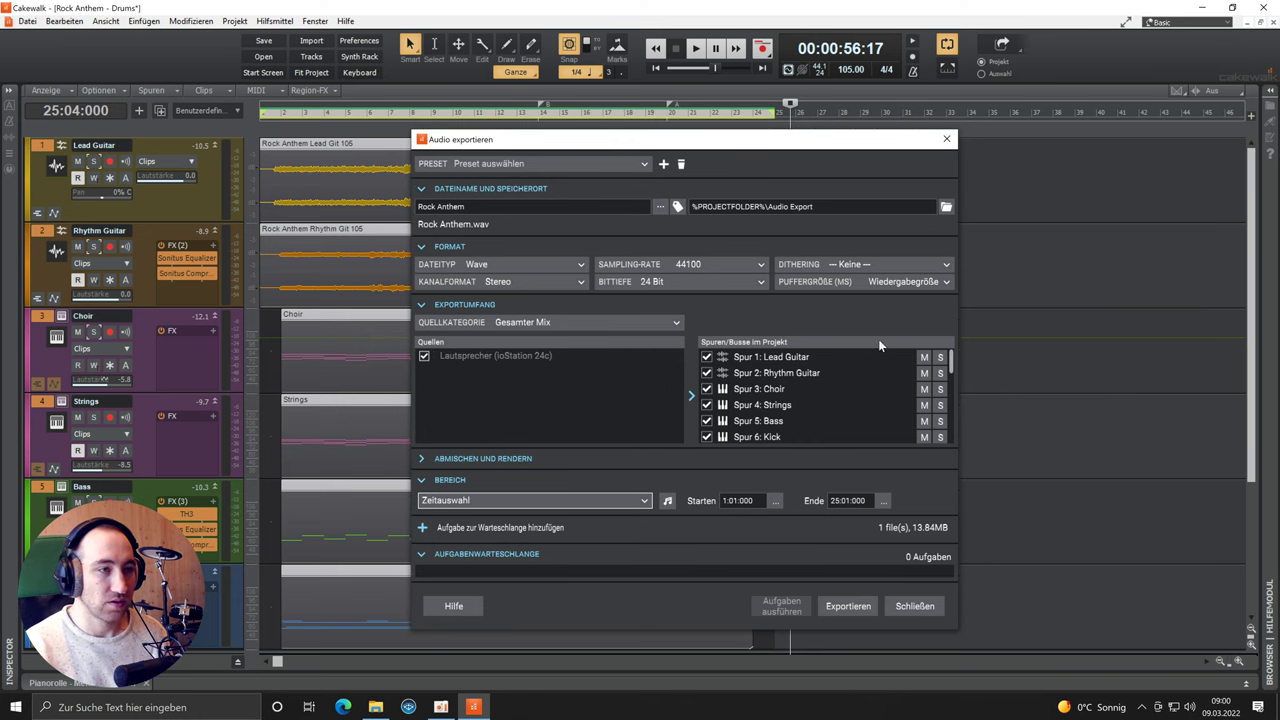
Step: Review the included tracks and available file types, then export the full mix as the Wave file Rock Anthem.wav
mouse_move(953, 361)
mouse_down()
mouse_move(965, 434)
mouse_move(972, 350)
mouse_up()
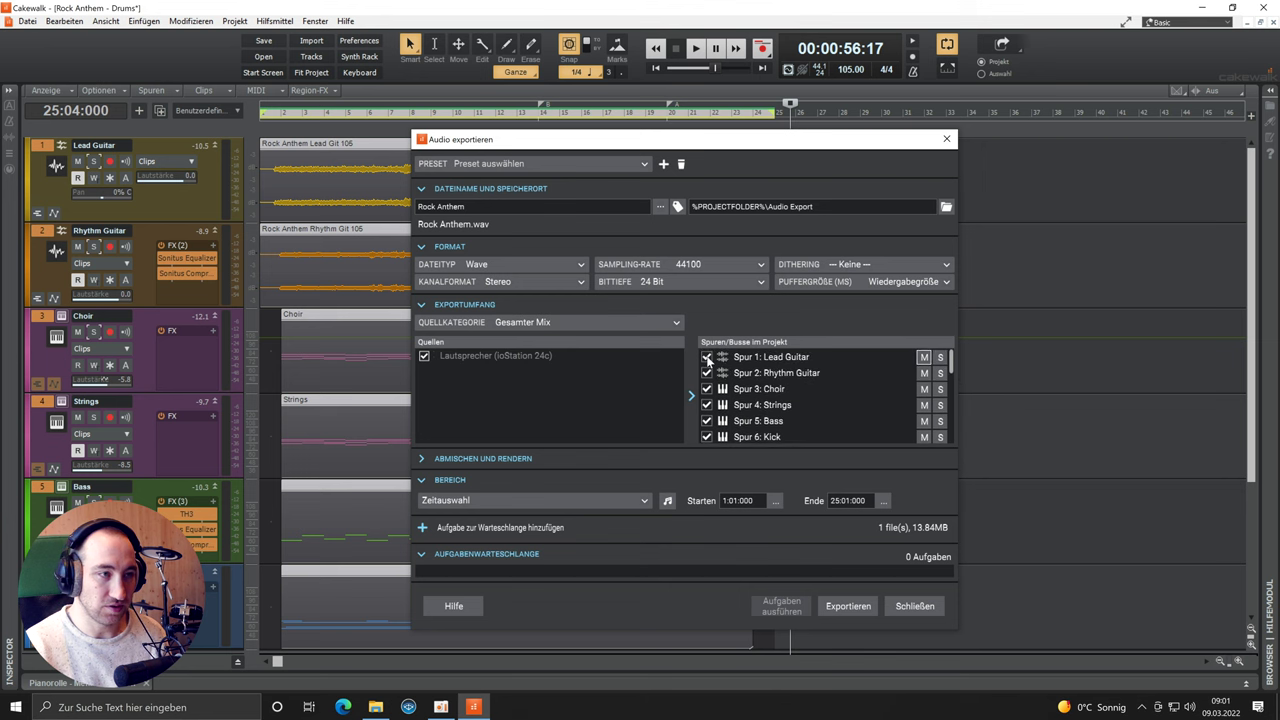
drag(756, 141, 682, 206)
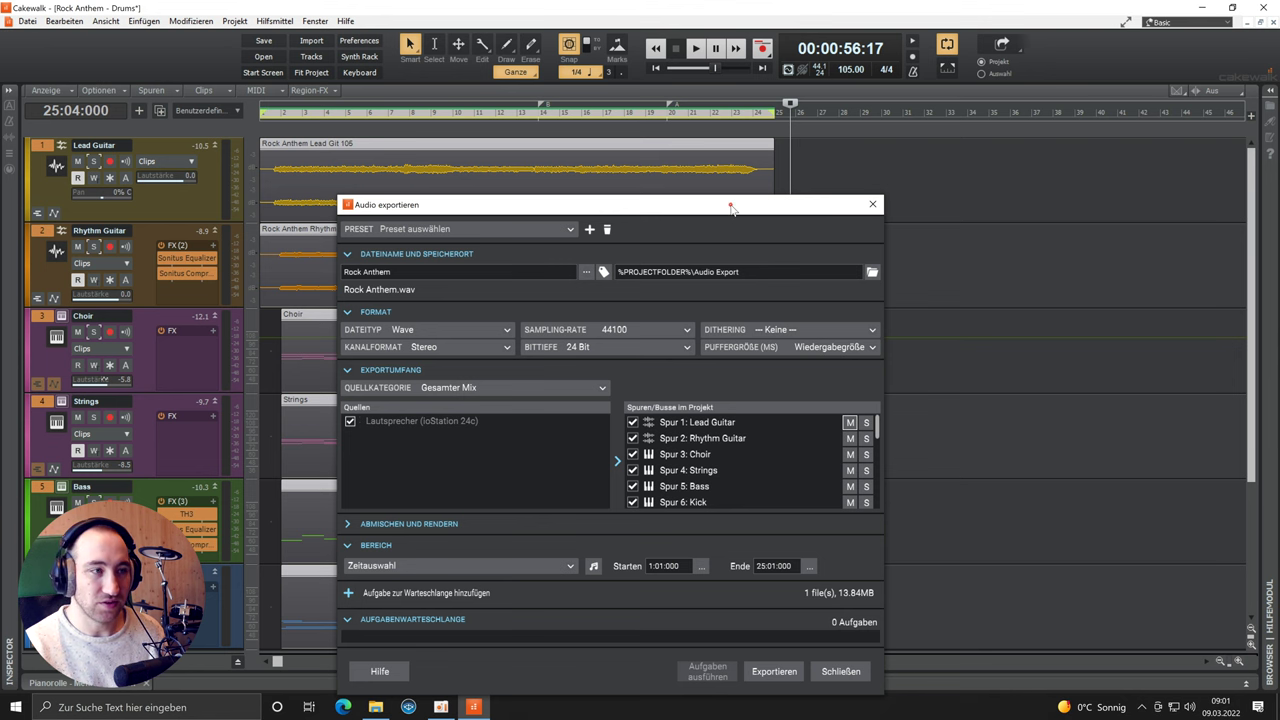
drag(729, 204, 735, 167)
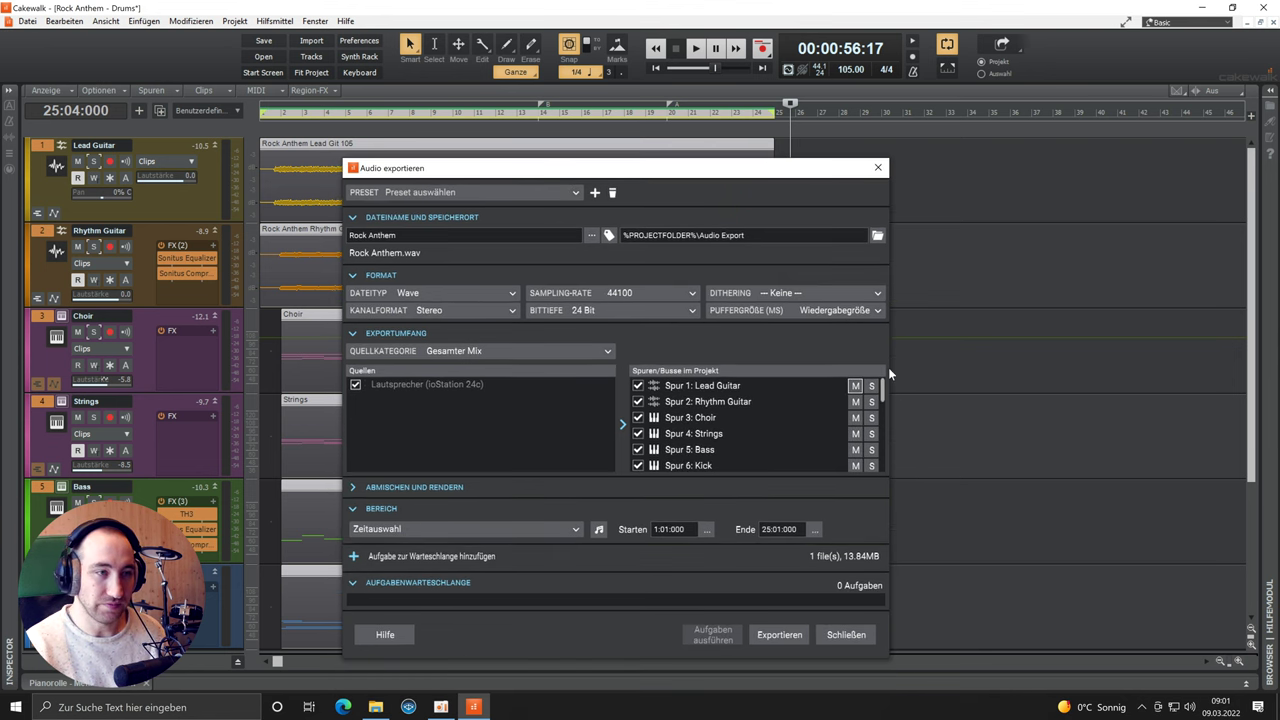
drag(882, 388, 800, 343)
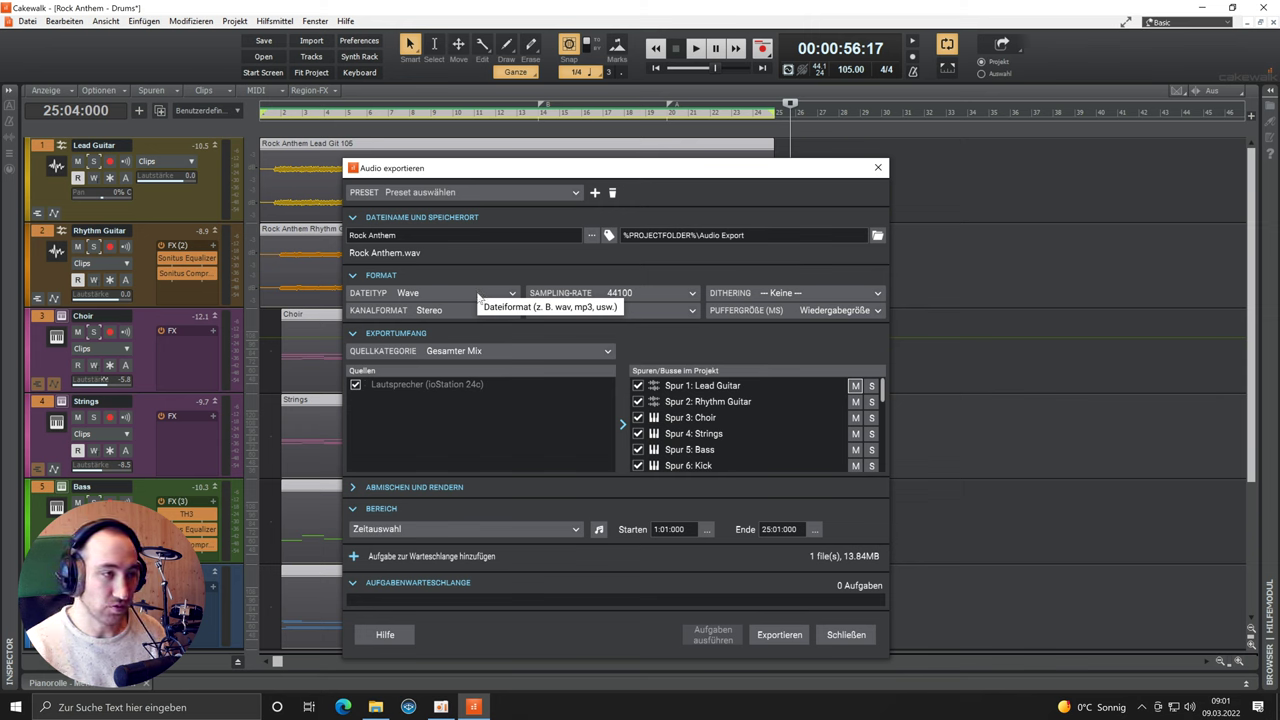
click(478, 296)
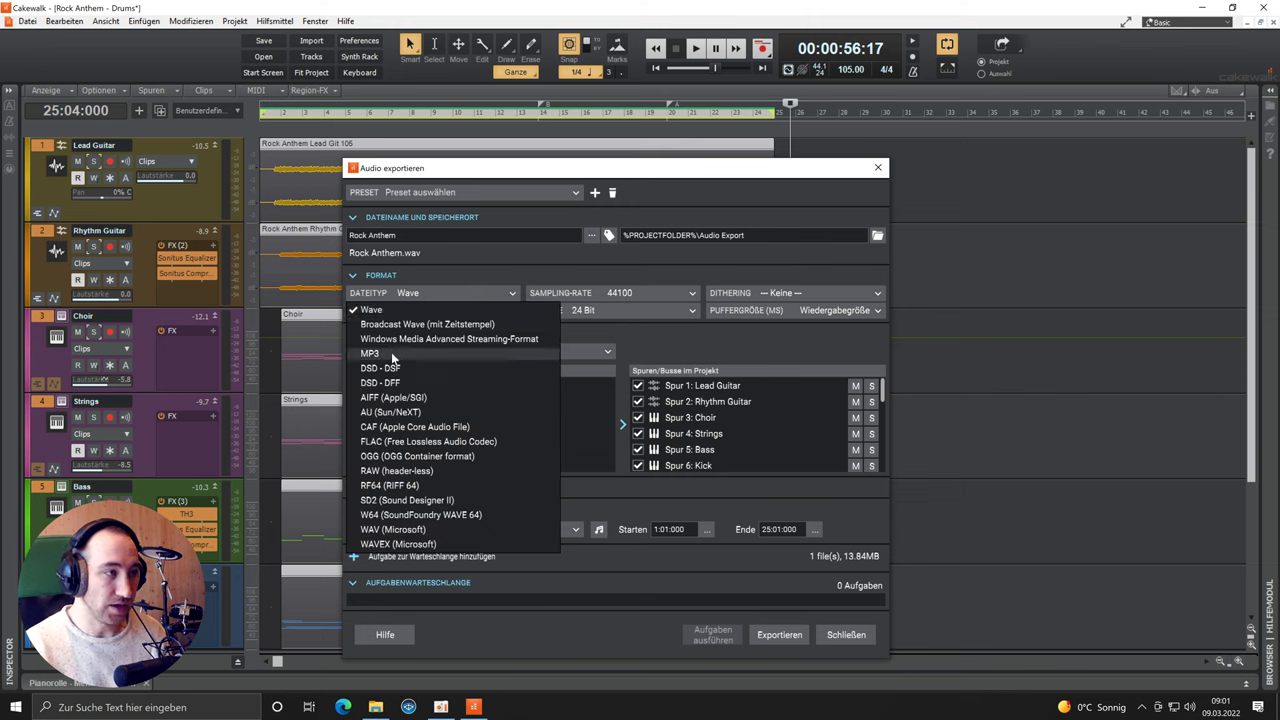
click(689, 333)
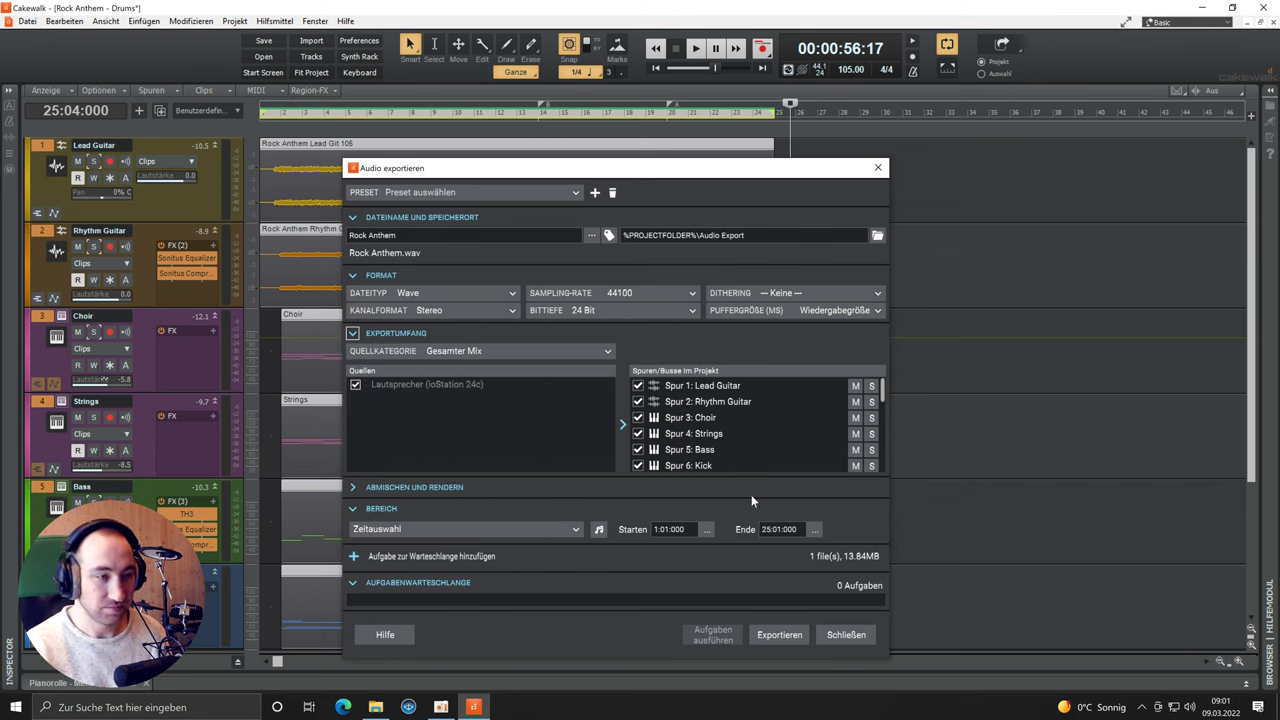
click(778, 635)
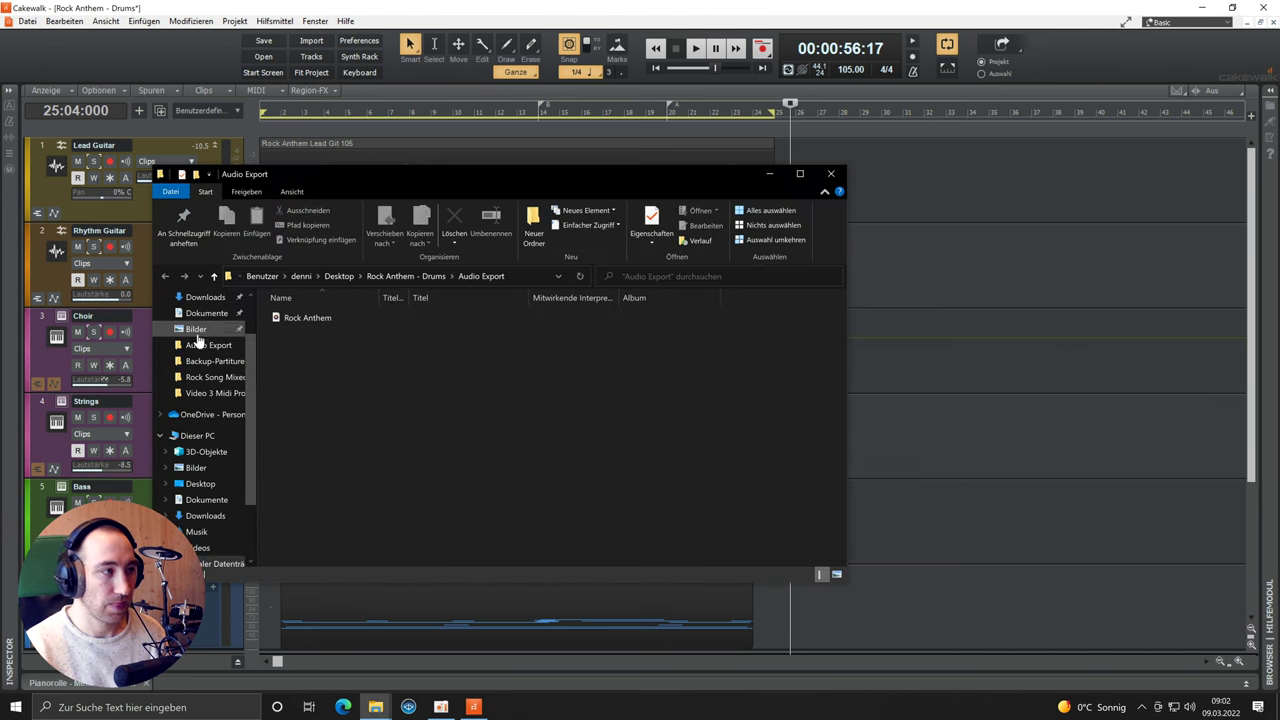
Step: Play the exported Rock Anthem file from the Audio Export folder, skip ahead in it, and return to the Cakewalk project
double_click(309, 317)
click(386, 36)
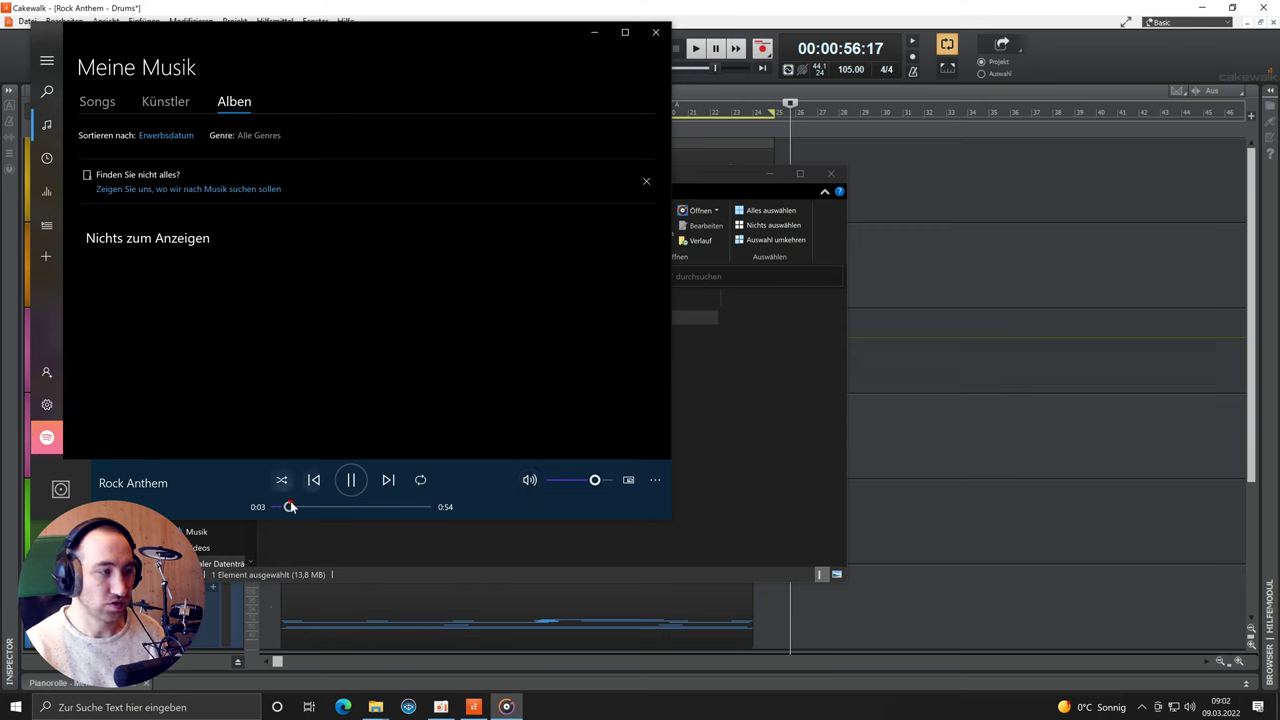
drag(290, 507, 399, 507)
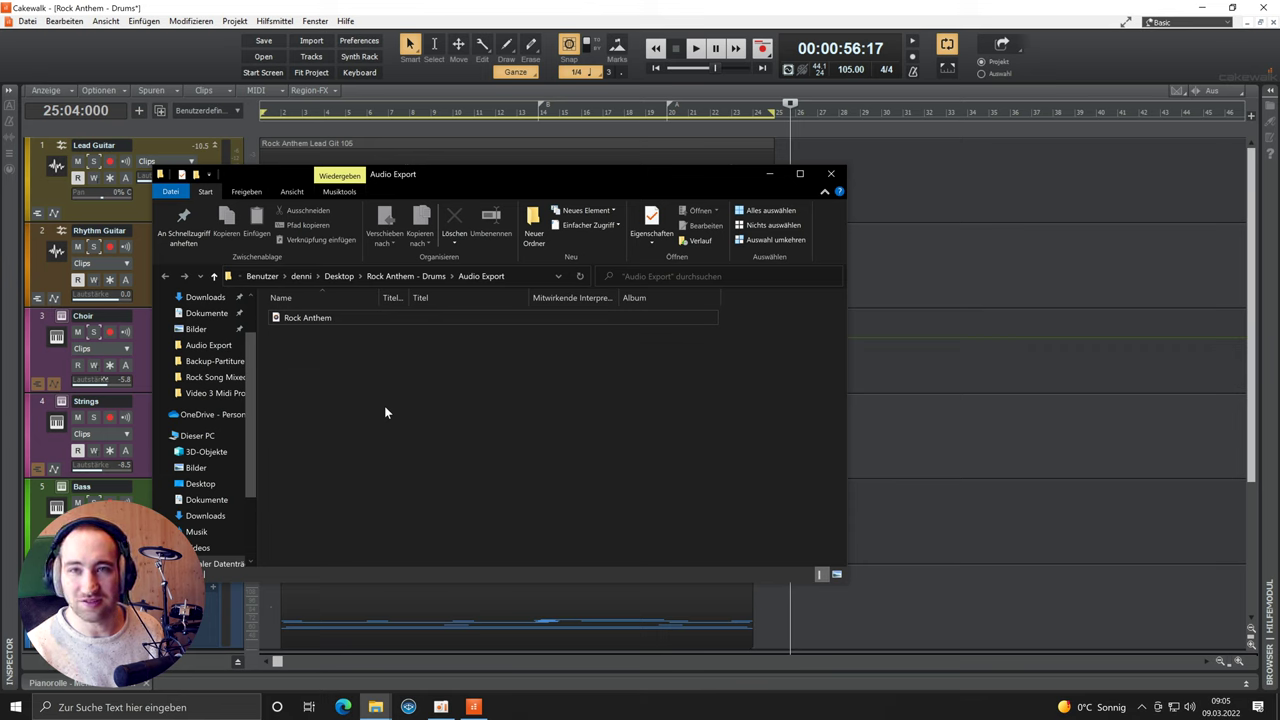
click(884, 196)
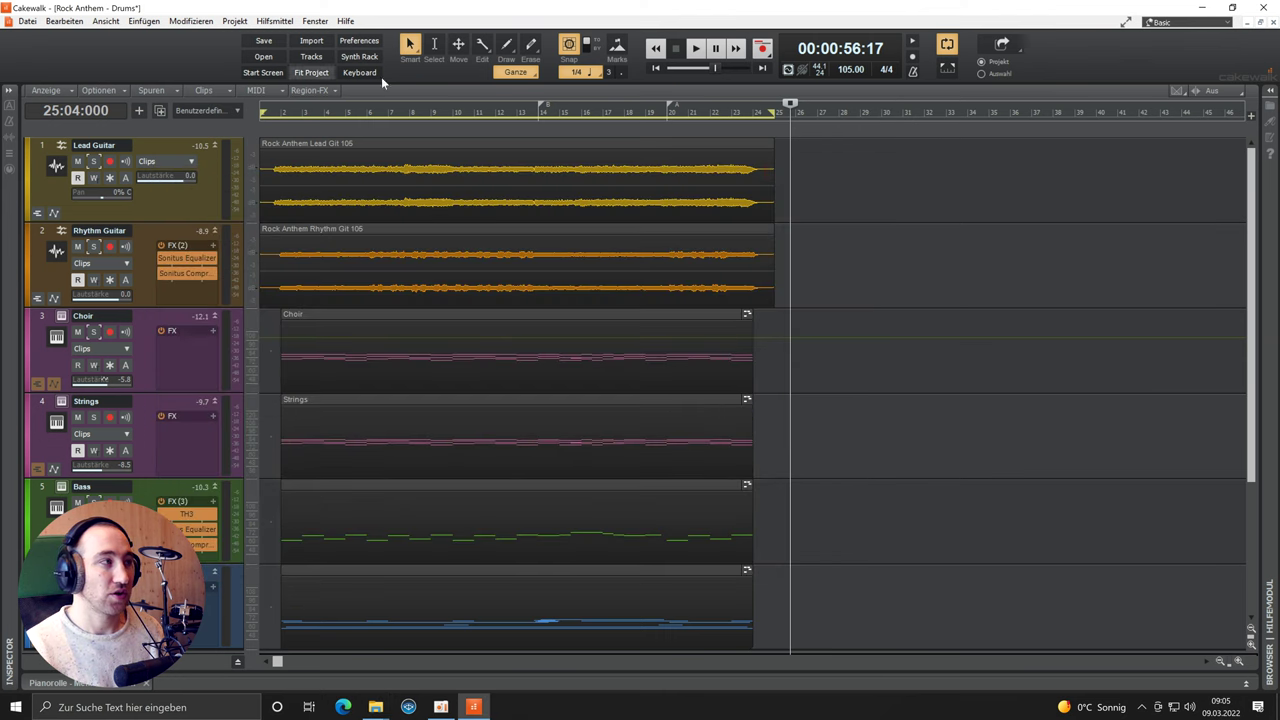
Step: Mute the Lead Guitar and Rhythm Guitar tracks and play the project briefly from 1:04 without them
click(77, 161)
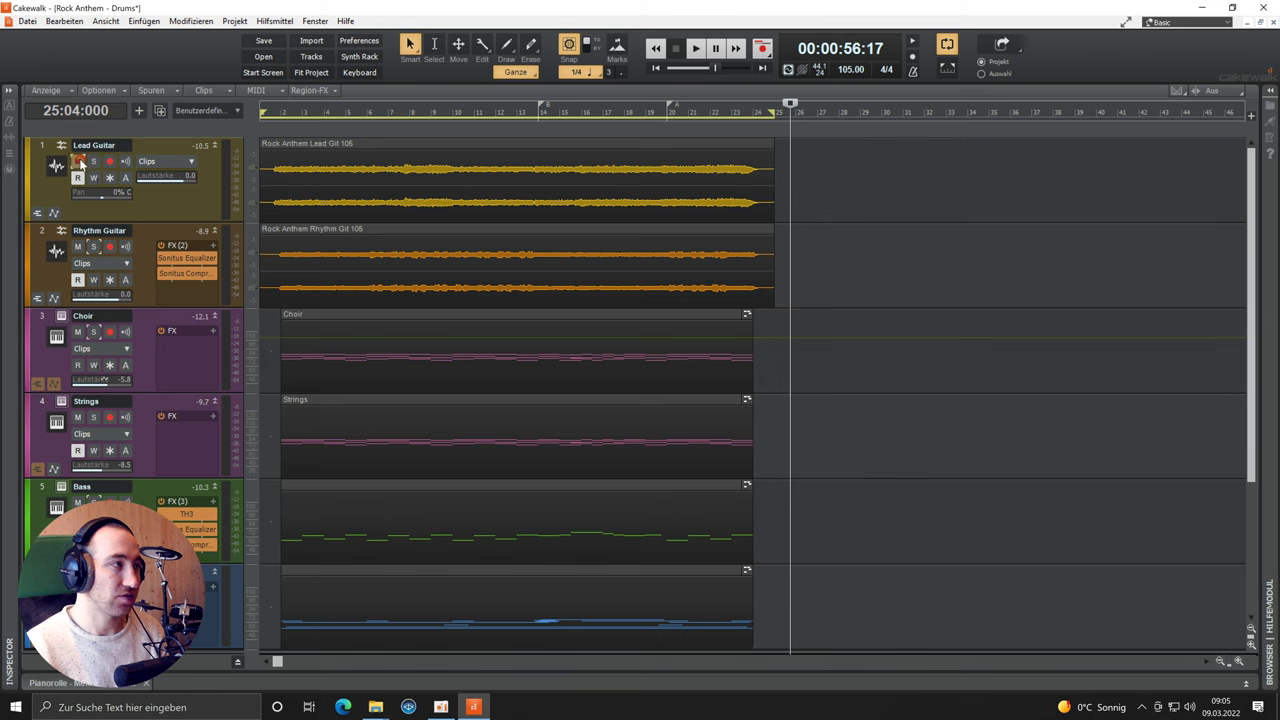
click(77, 246)
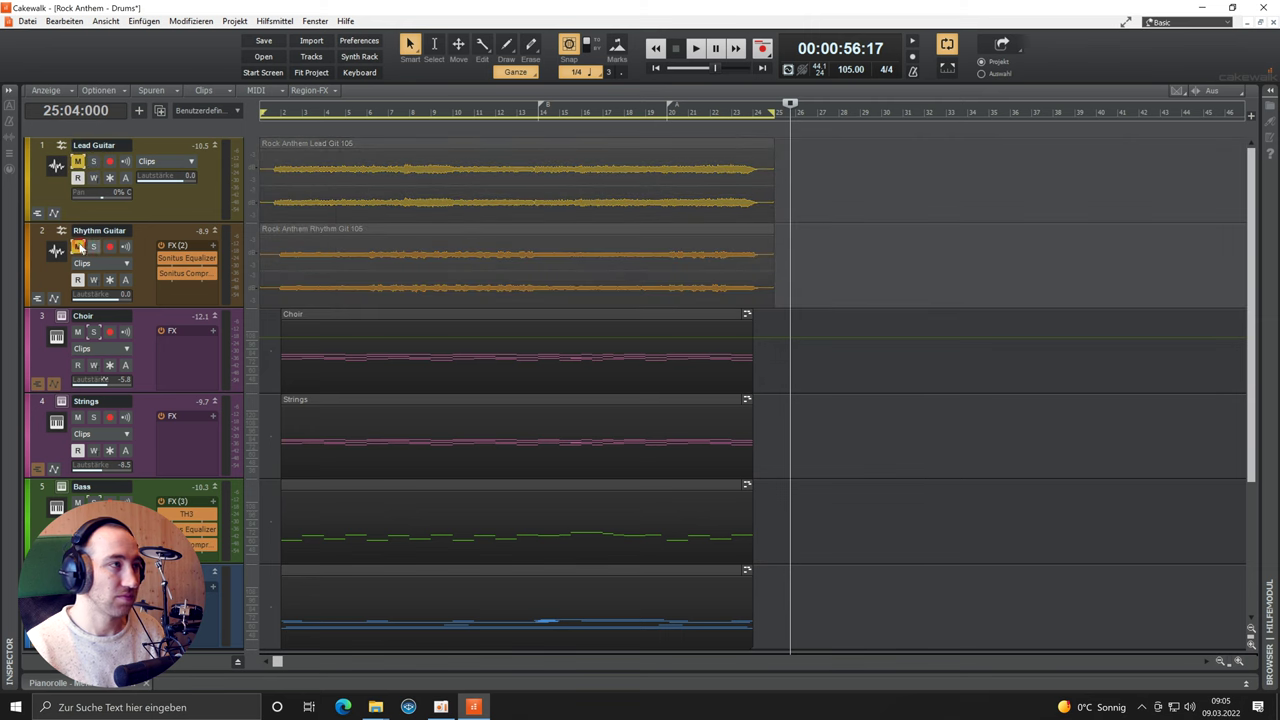
click(281, 111)
key(space)
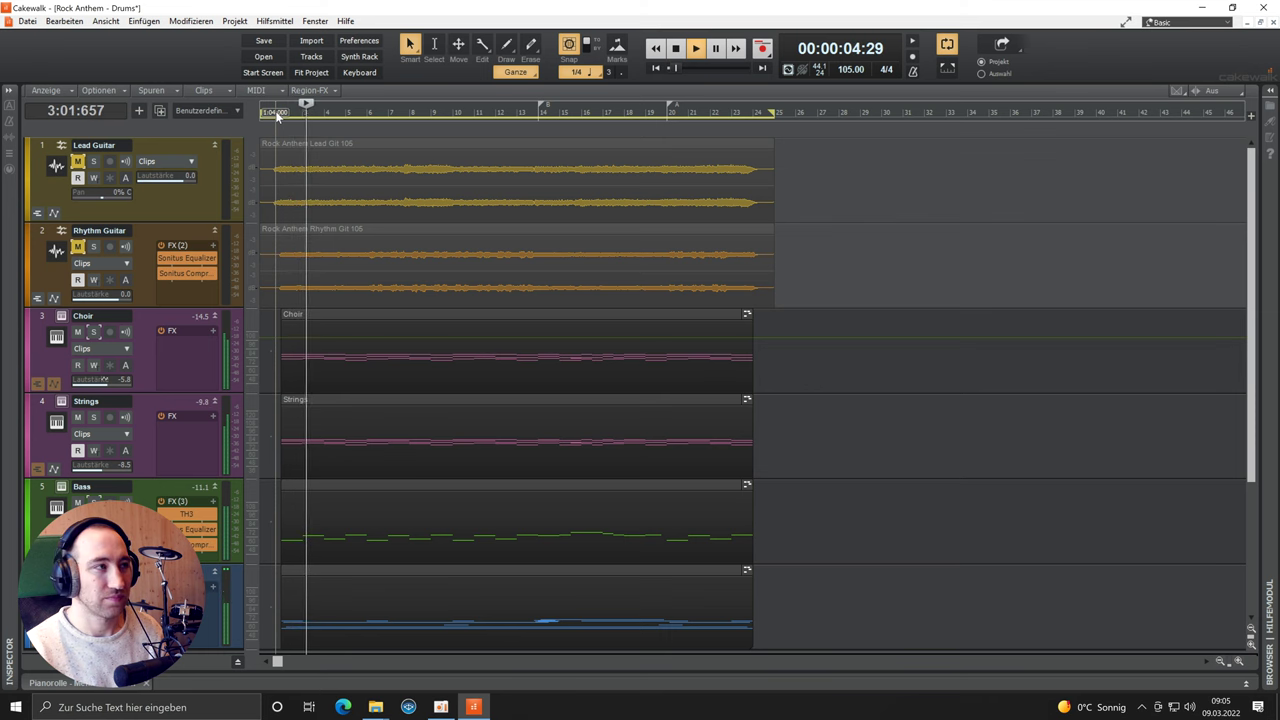
key(space)
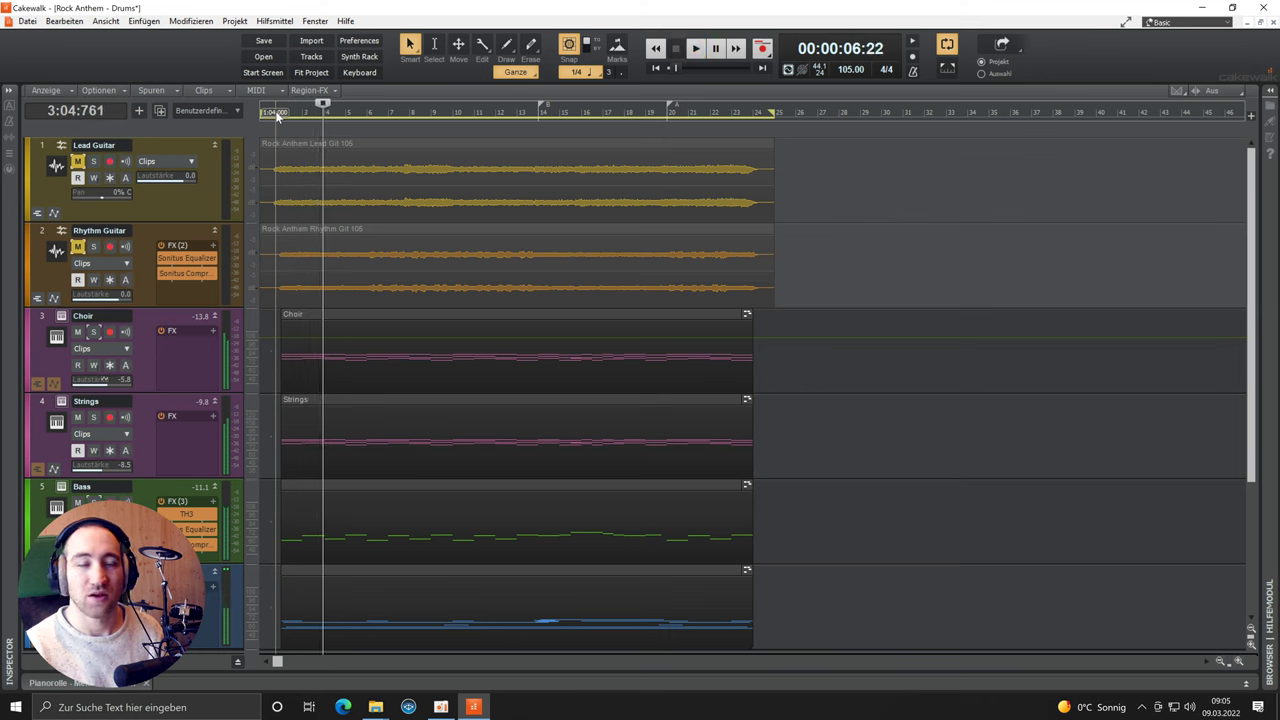